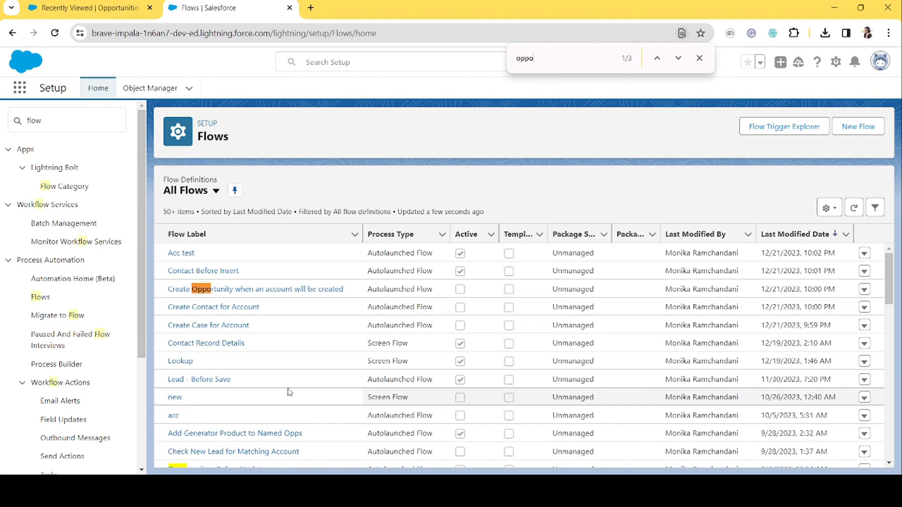
# Scroll through the list of existing flows in Setup.
pyautogui.scroll(-1, 290, 392)
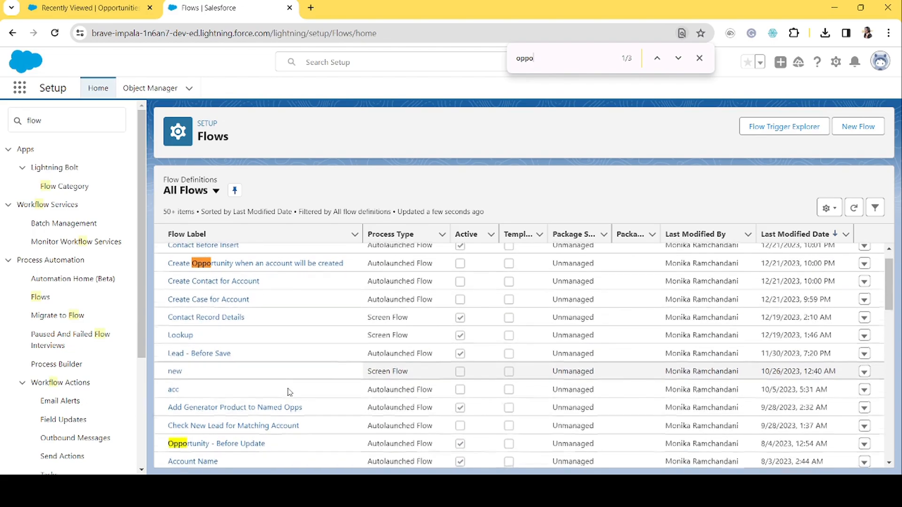
pyautogui.scroll(-2, 289, 392)
pyautogui.scroll(-6, 290, 392)
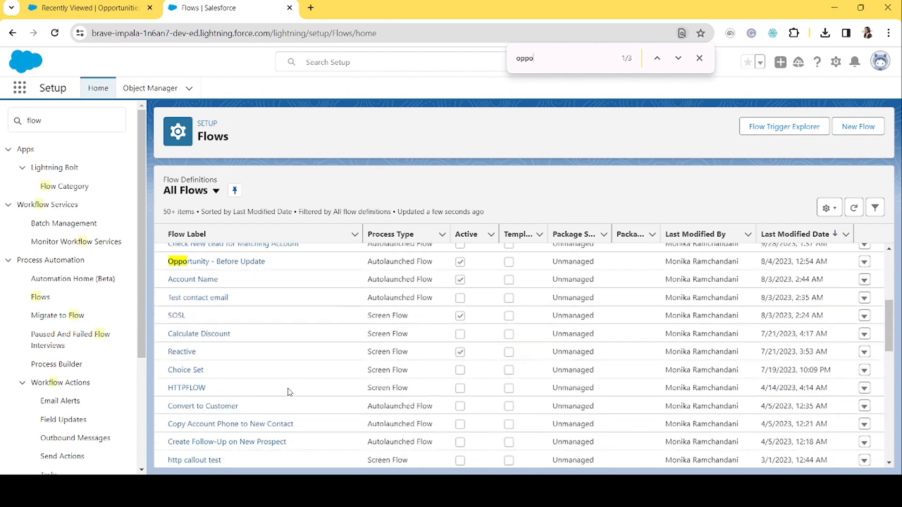
pyautogui.scroll(-7, 290, 392)
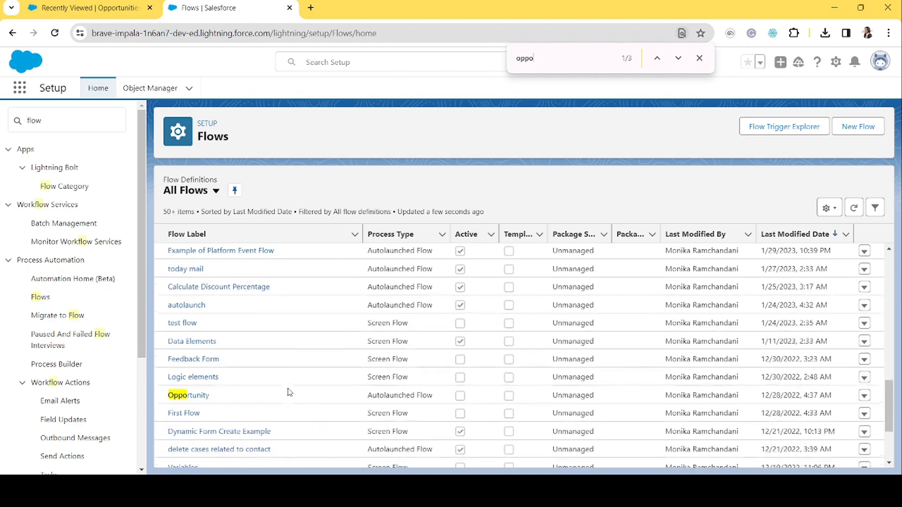
pyautogui.scroll(-2, 290, 392)
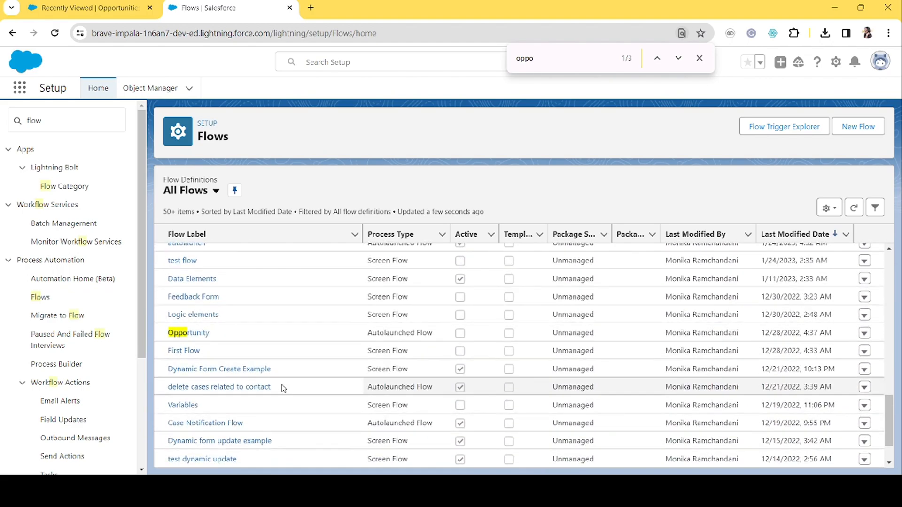
pyautogui.scroll(15, 435, 353)
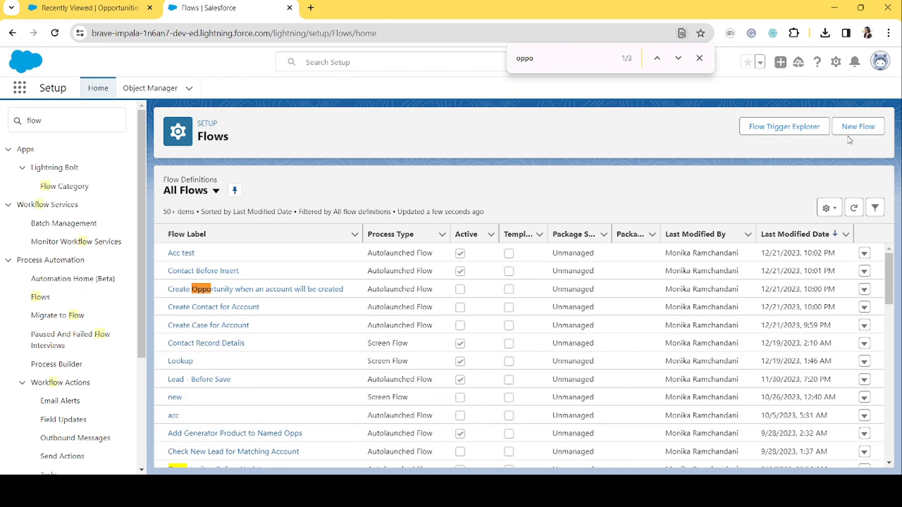
# Start a new flow and create it as a Record-Triggered Flow.
pyautogui.click(856, 132)
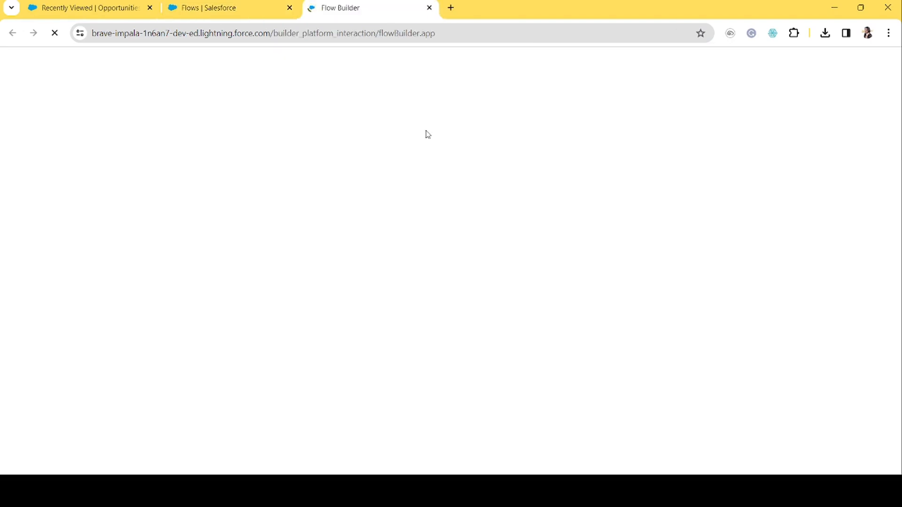
pyautogui.click(103, 4)
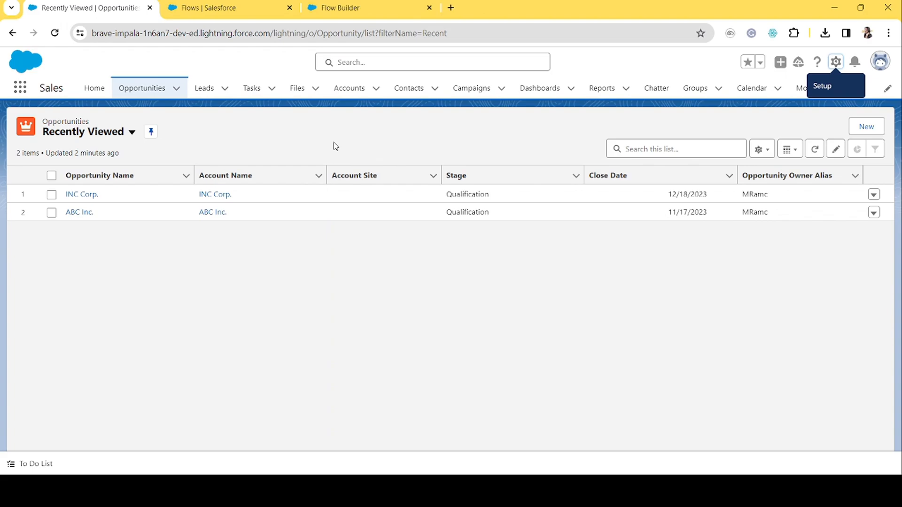
pyautogui.click(378, 4)
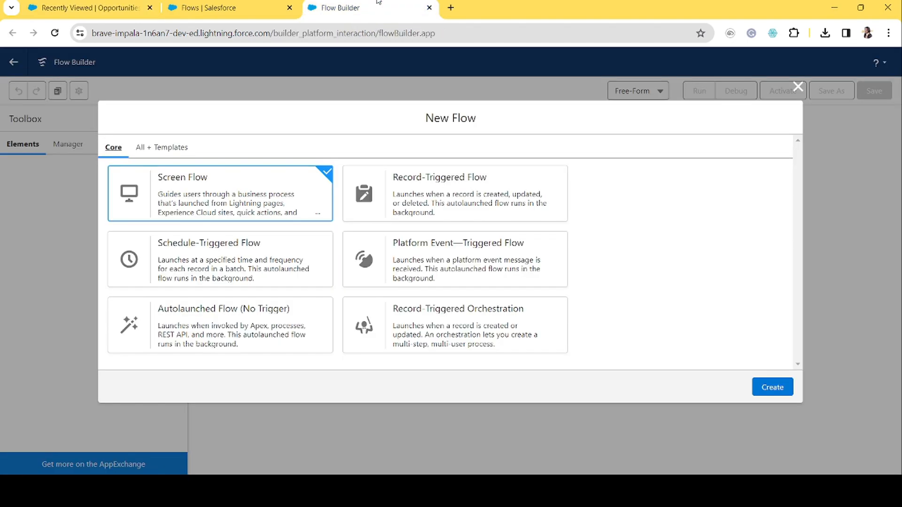
pyautogui.click(558, 208)
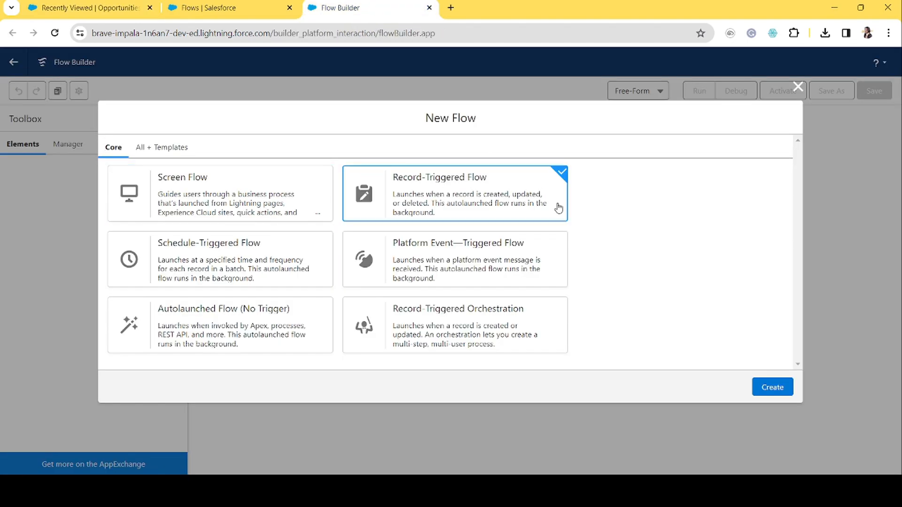
pyautogui.click(773, 387)
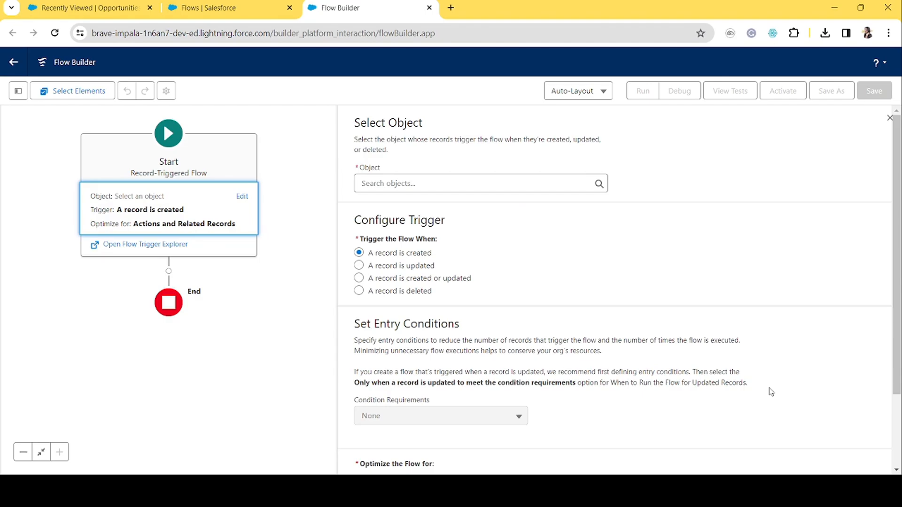
# Set the triggering object to Opportunity and trigger the flow when a record is created or updated.
pyautogui.click(448, 181)
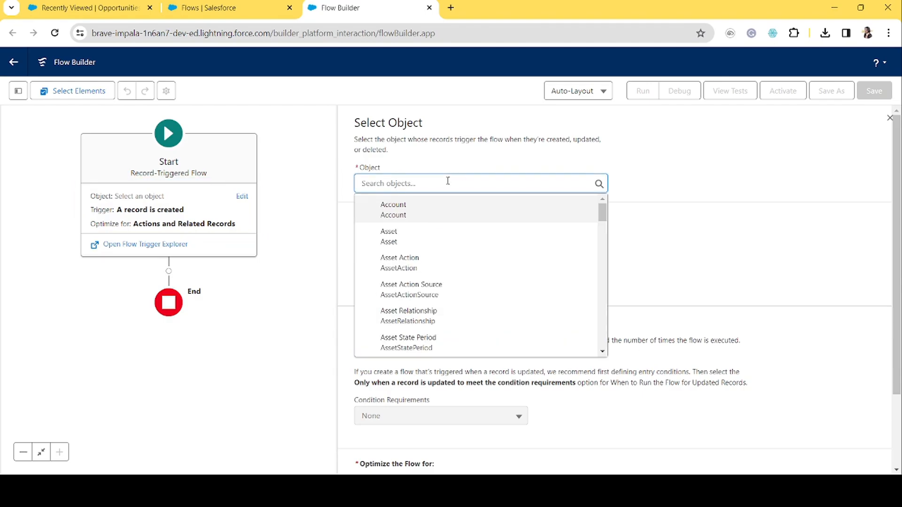
pyautogui.write('opp')
pyautogui.click(422, 210)
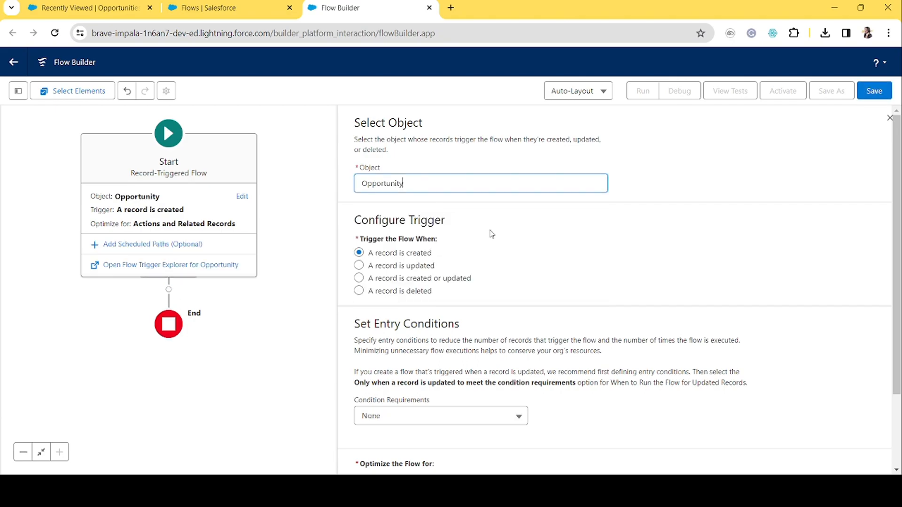
pyautogui.click(408, 279)
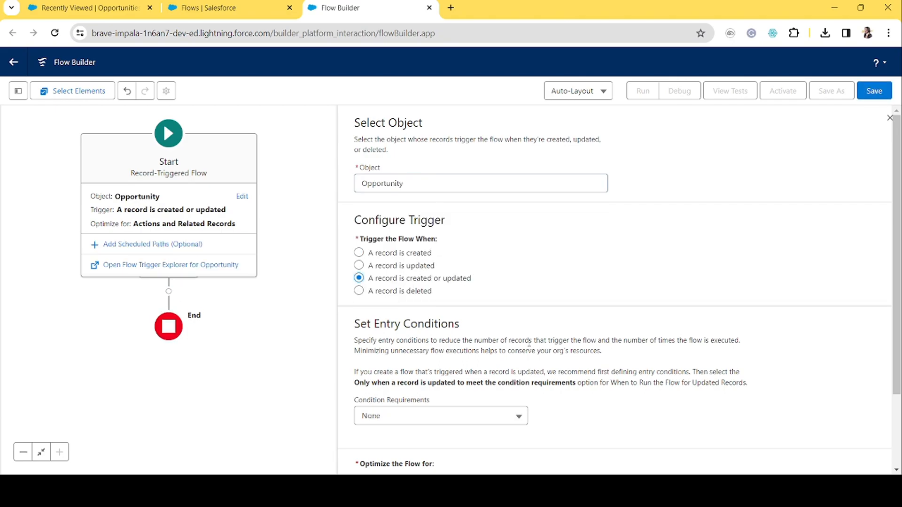
# Set the entry condition requirements to All Conditions Are Met (AND).
pyautogui.scroll(-2, 529, 342)
pyautogui.click(511, 322)
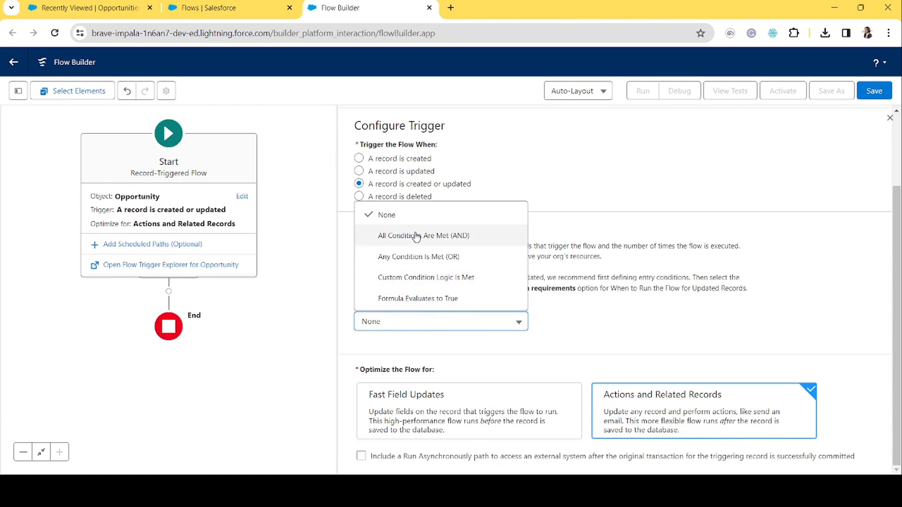
pyautogui.click(416, 236)
pyautogui.click(445, 328)
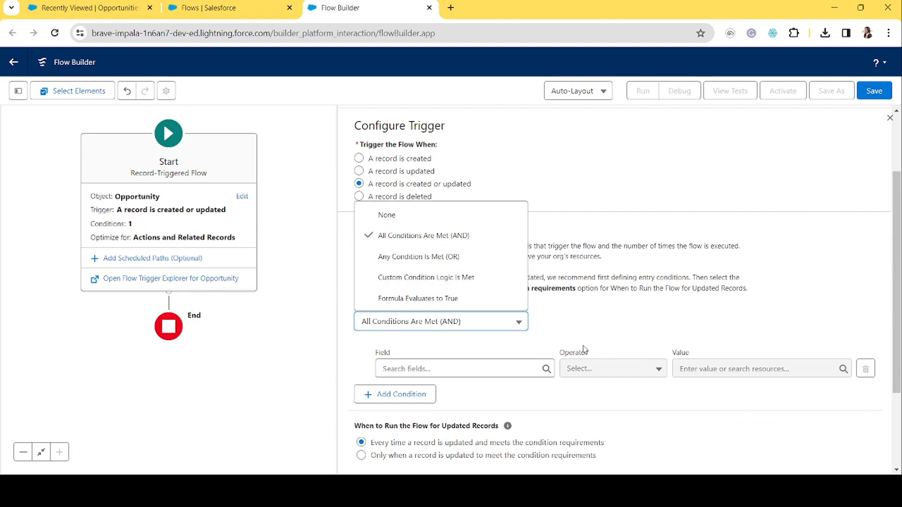
# Add an entry condition where StageName Does Not Equal Closed Won.
pyautogui.click(487, 369)
pyautogui.write('stag')
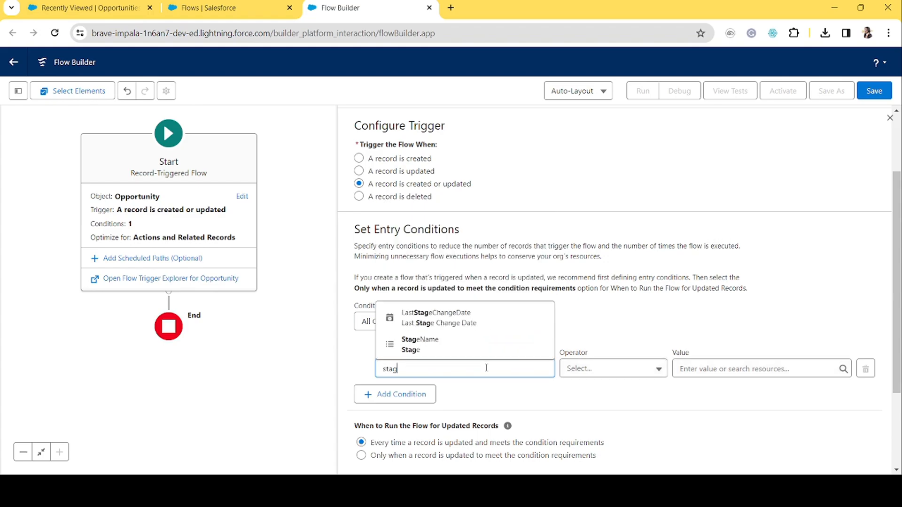
pyautogui.click(423, 340)
pyautogui.click(606, 370)
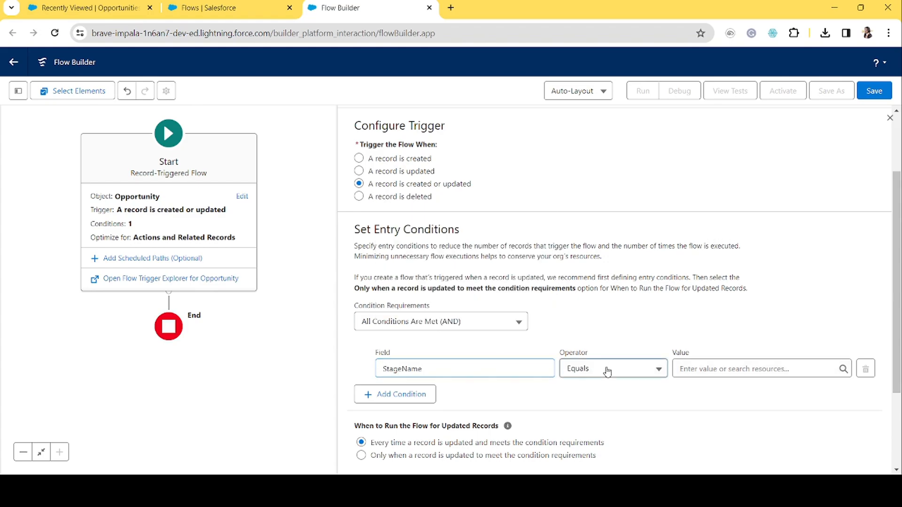
pyautogui.click(601, 240)
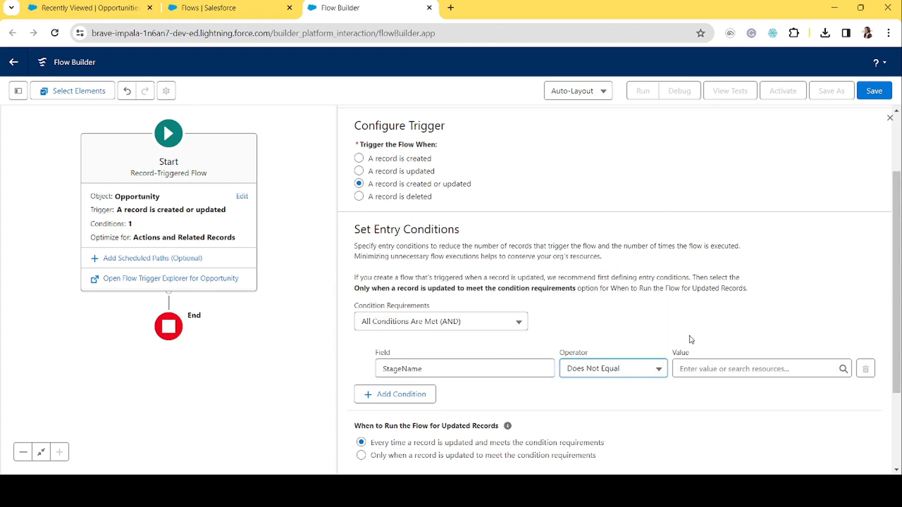
pyautogui.click(722, 367)
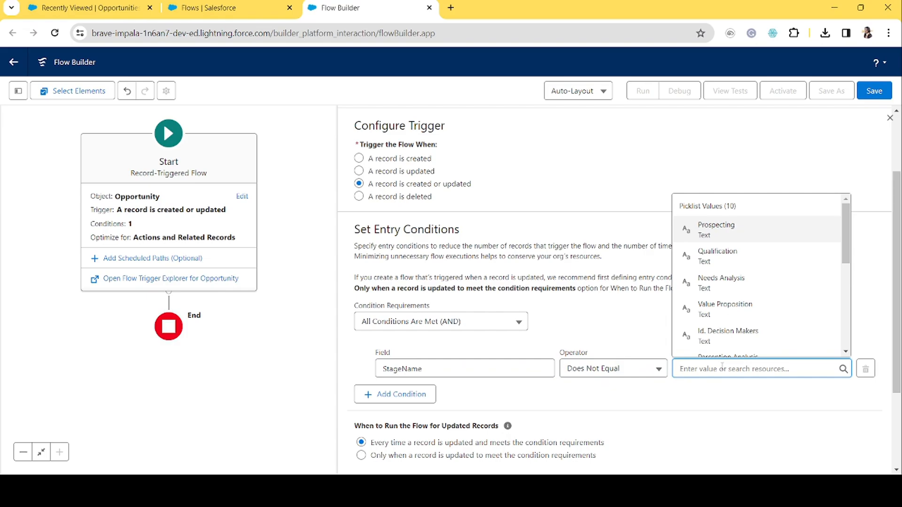
pyautogui.write('clo')
pyautogui.click(730, 310)
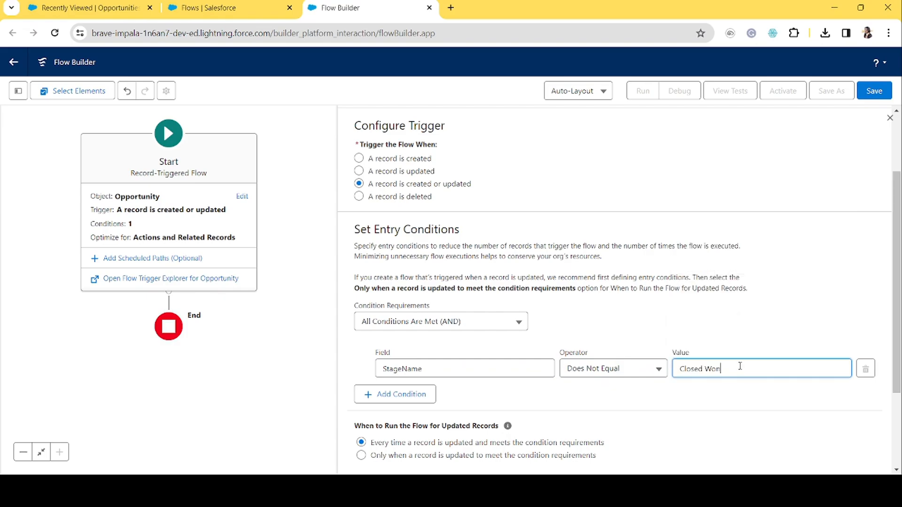
# Add a second entry condition where StageName Does Not Equal Closed Lost, then close the Start settings.
pyautogui.click(413, 395)
pyautogui.scroll(-3, 484, 385)
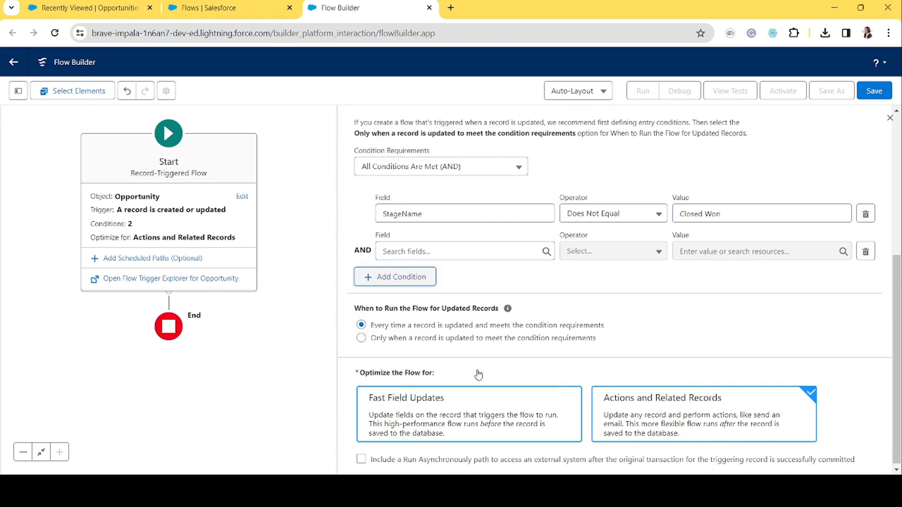
pyautogui.click(426, 247)
pyautogui.write('Stage')
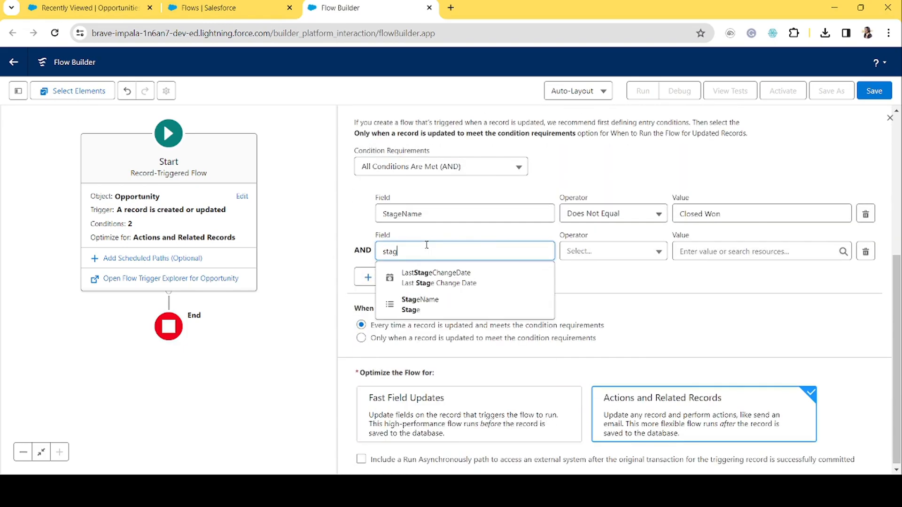
pyautogui.click(436, 299)
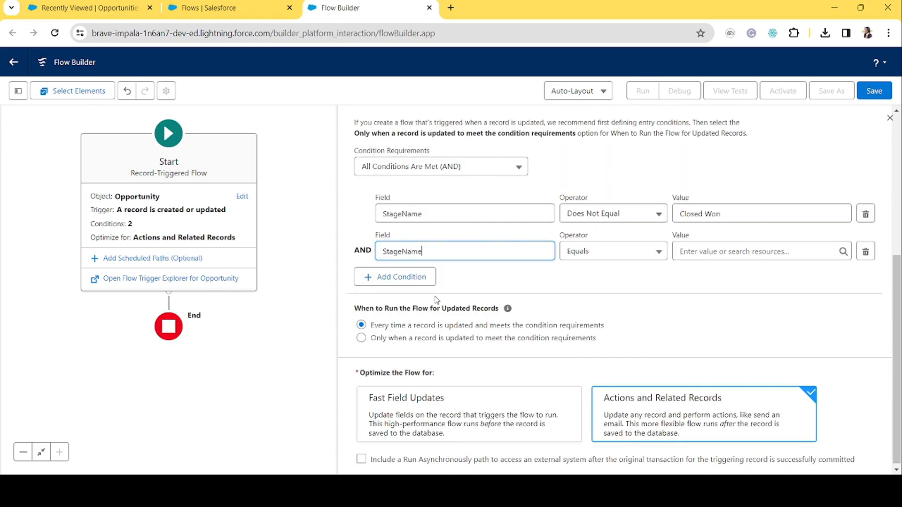
pyautogui.click(627, 256)
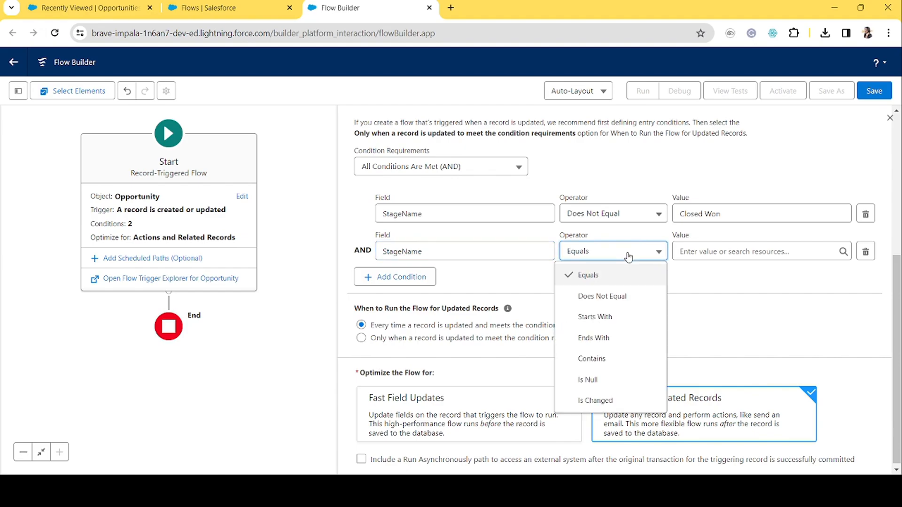
pyautogui.click(613, 294)
pyautogui.click(707, 252)
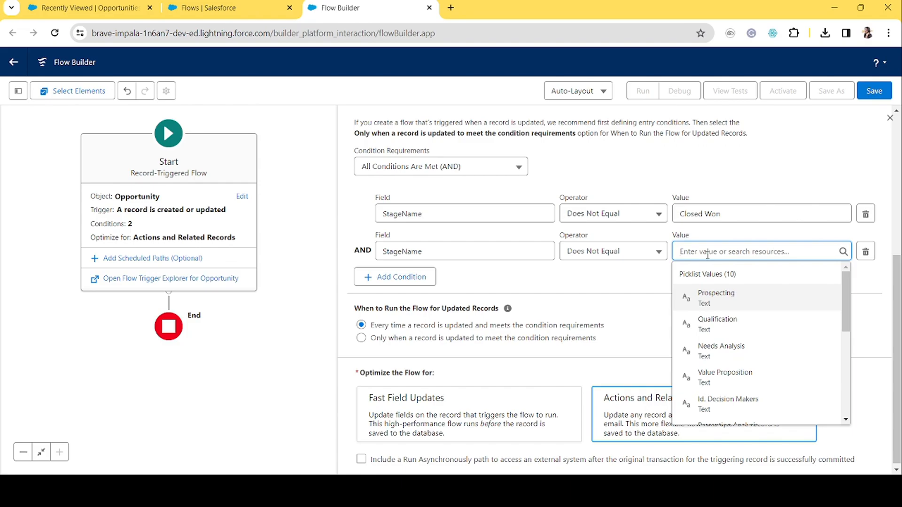
pyautogui.write('clo')
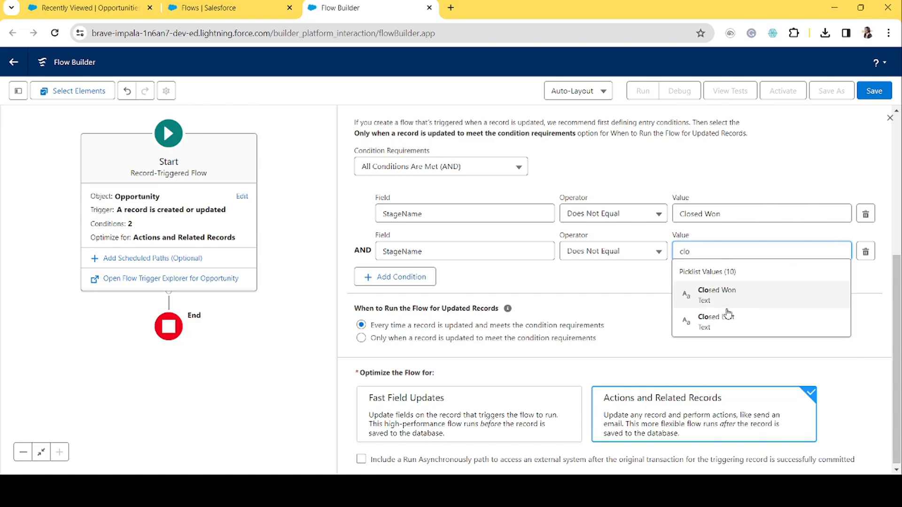
pyautogui.click(707, 315)
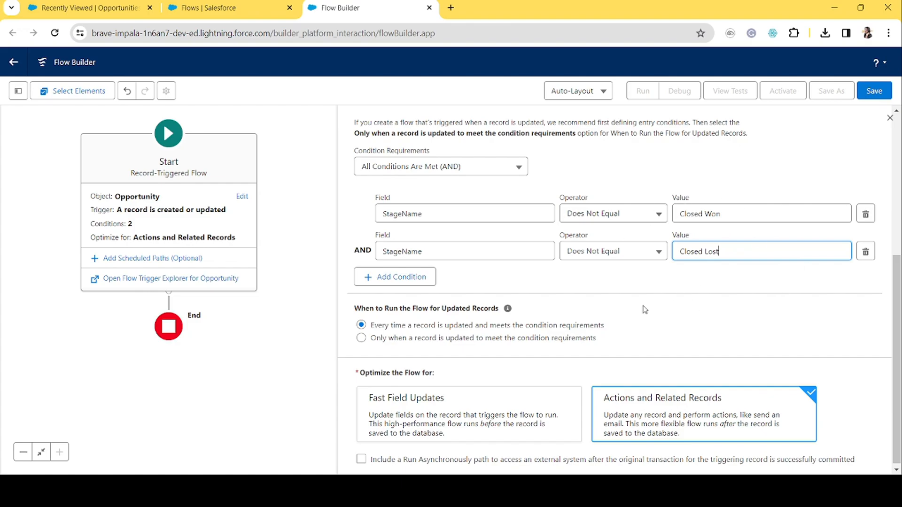
pyautogui.scroll(-1, 643, 305)
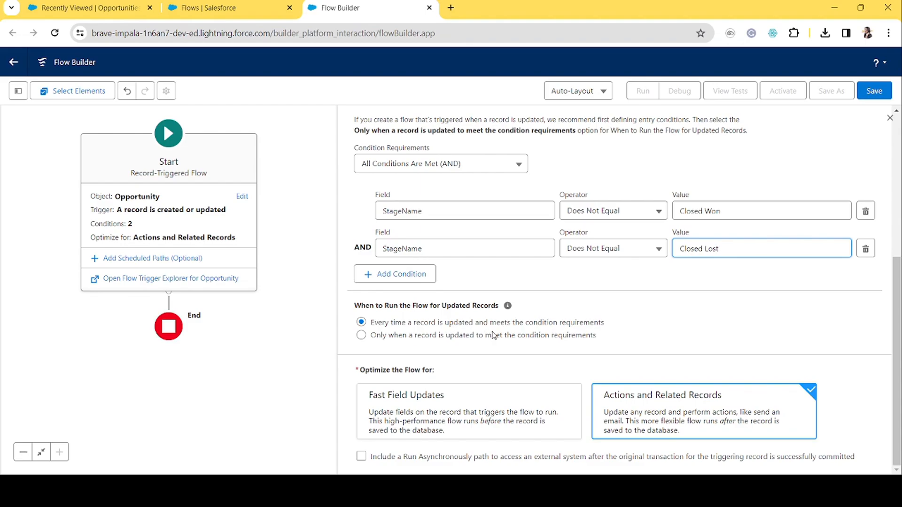
pyautogui.click(522, 375)
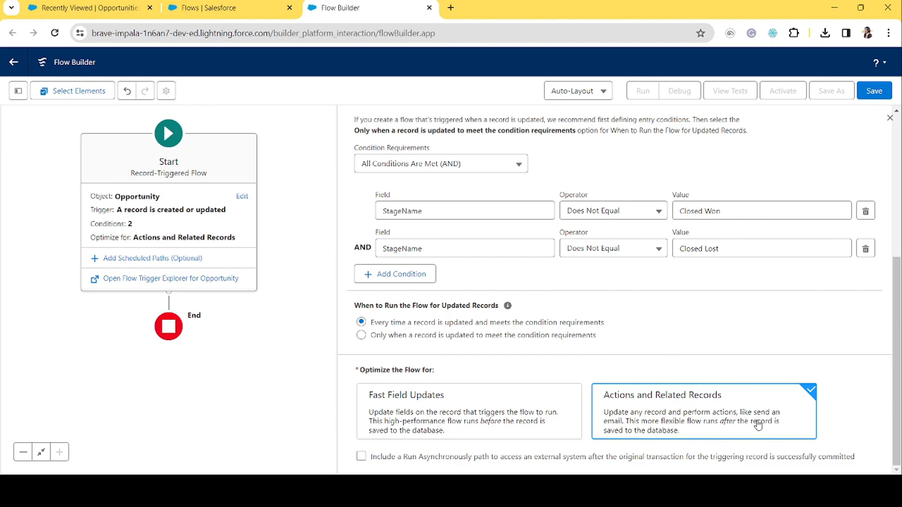
pyautogui.click(890, 119)
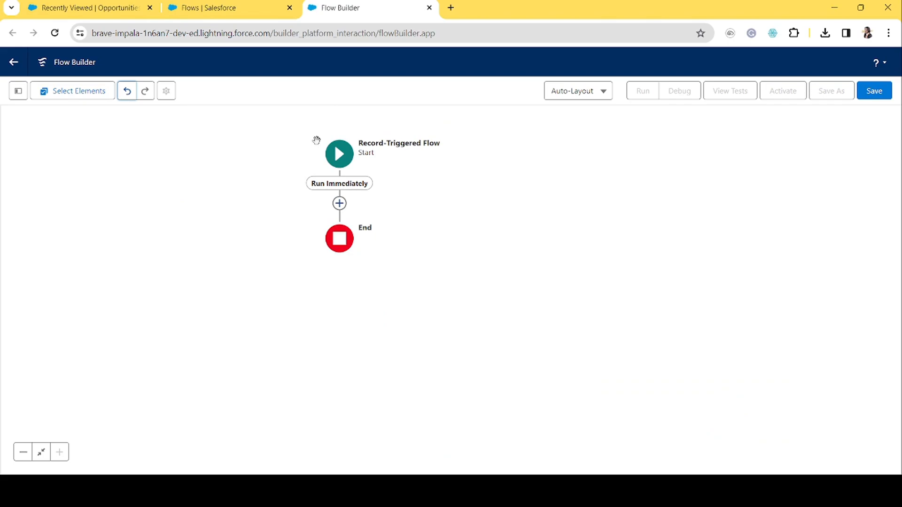
# Add a new scheduled path to the Start element and label it Reminder to Opps Owner.
pyautogui.click(342, 162)
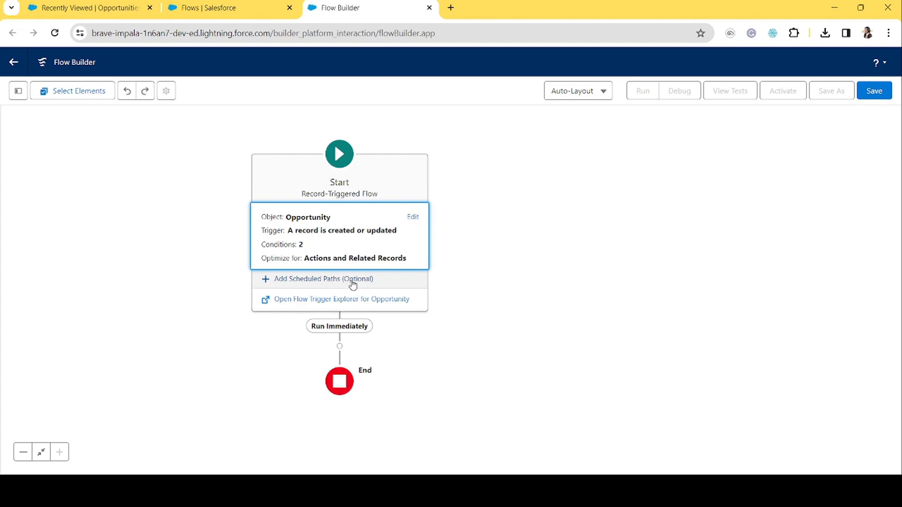
pyautogui.click(353, 281)
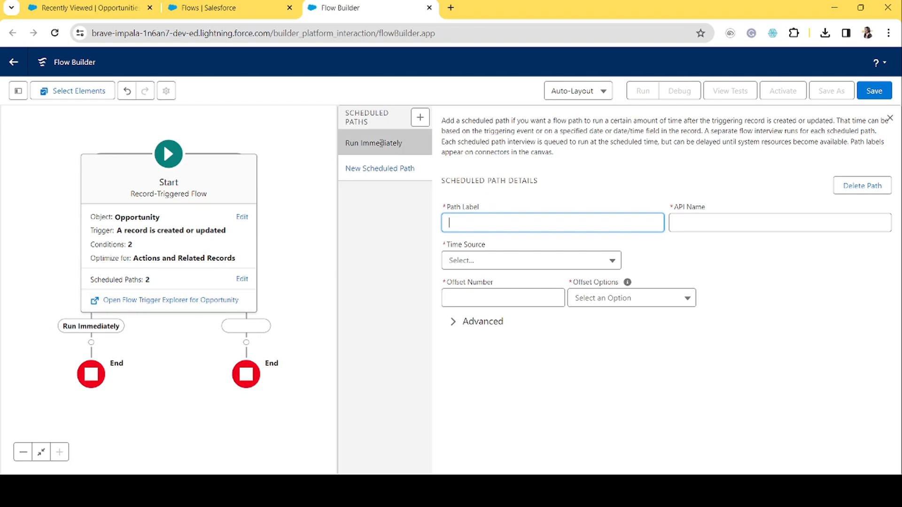
pyautogui.click(405, 150)
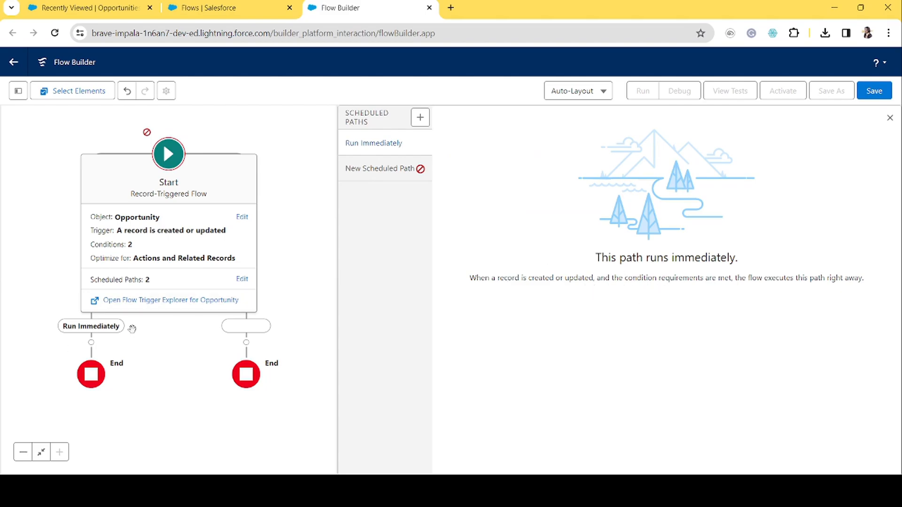
pyautogui.click(388, 170)
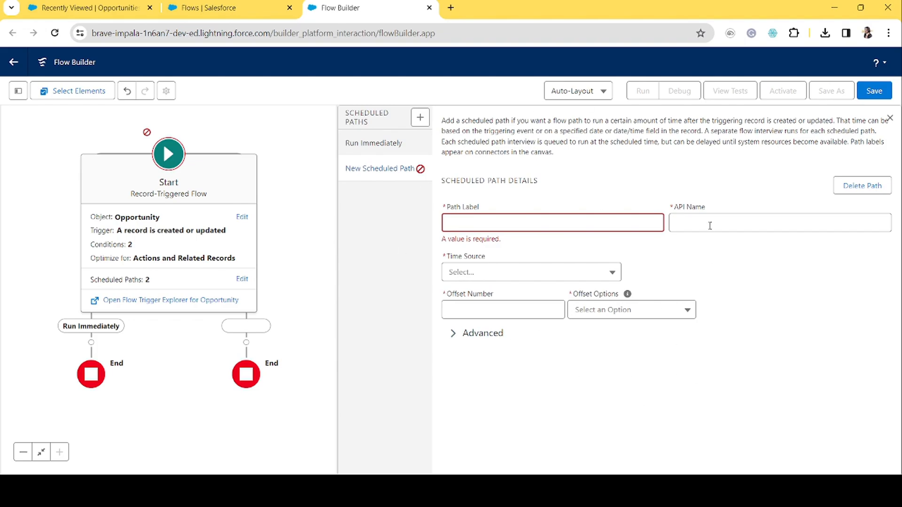
pyautogui.click(525, 222)
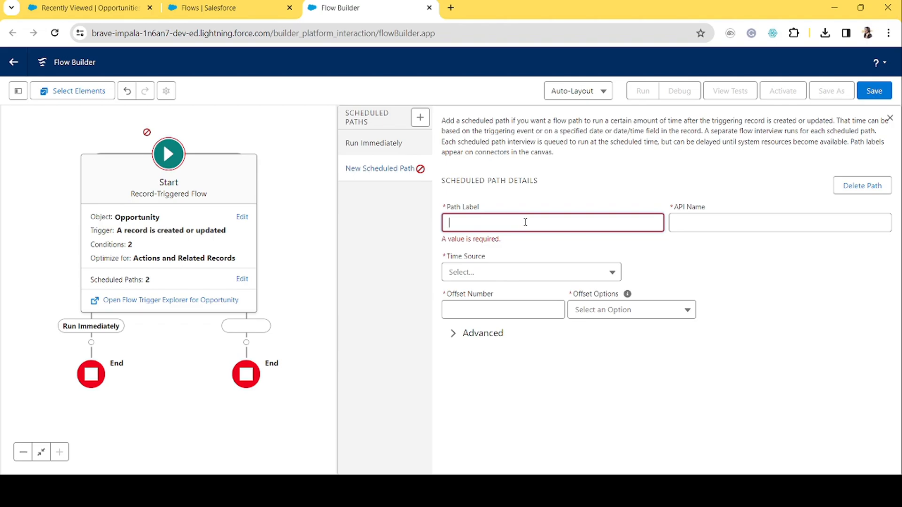
pyautogui.write('Reminder to Opps Owner')
pyautogui.press('Tab')
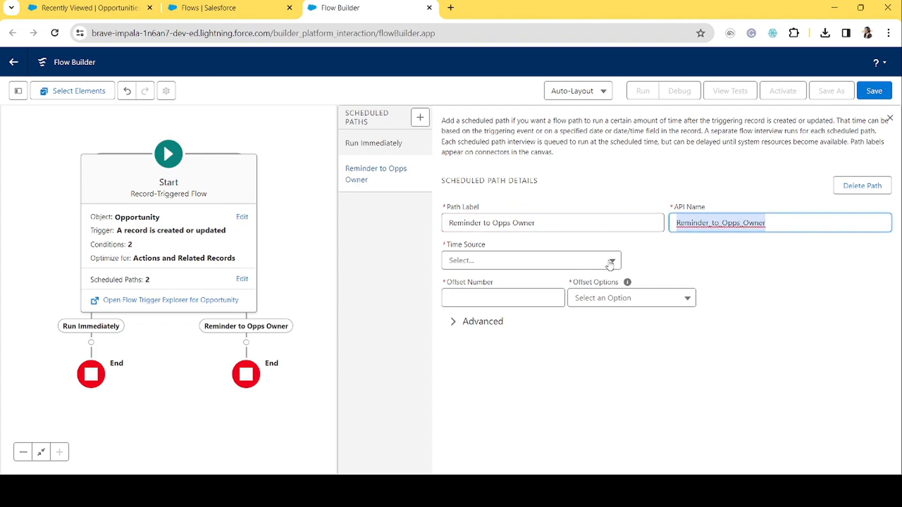
# Set the scheduled path's time source to Opportunity: Close Date with an offset of 7 Days Before.
pyautogui.click(484, 263)
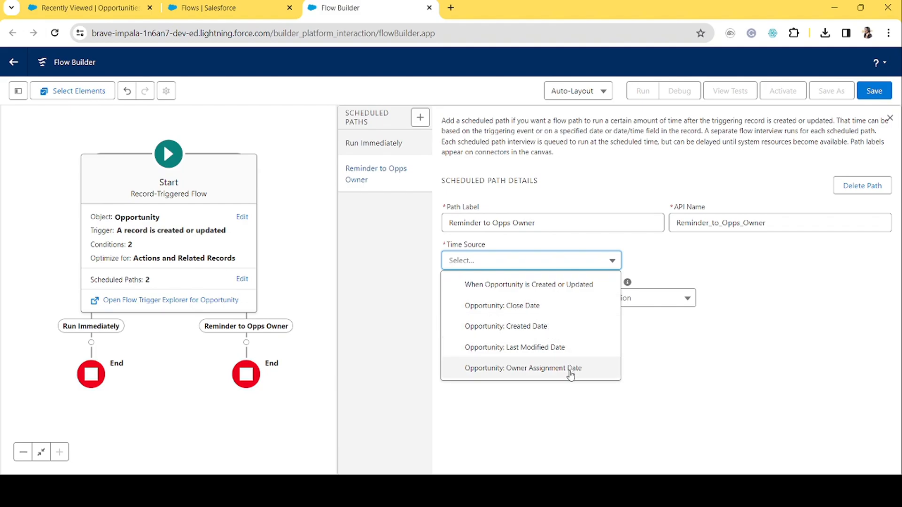
pyautogui.click(514, 308)
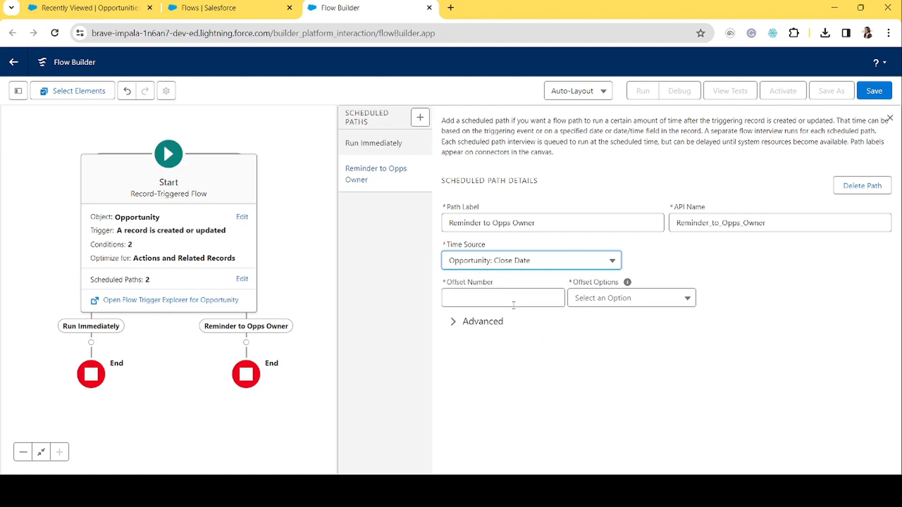
pyautogui.click(514, 304)
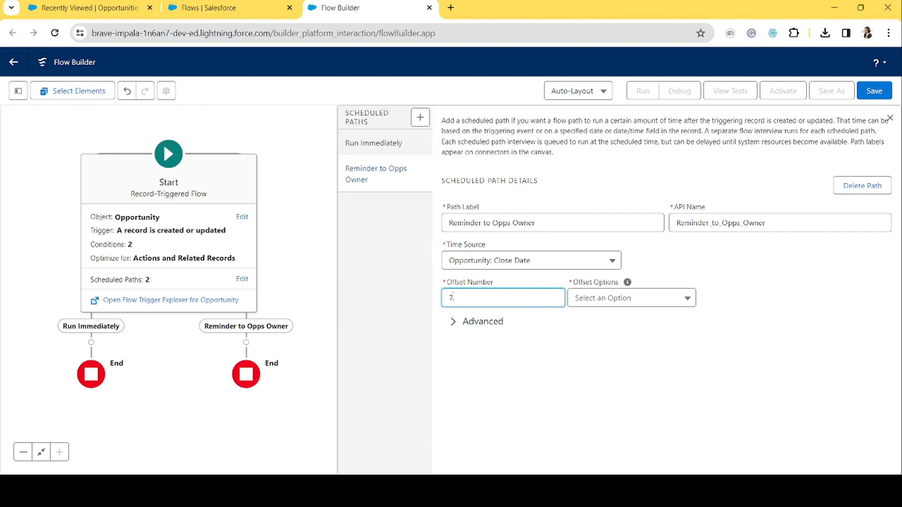
pyautogui.click(638, 302)
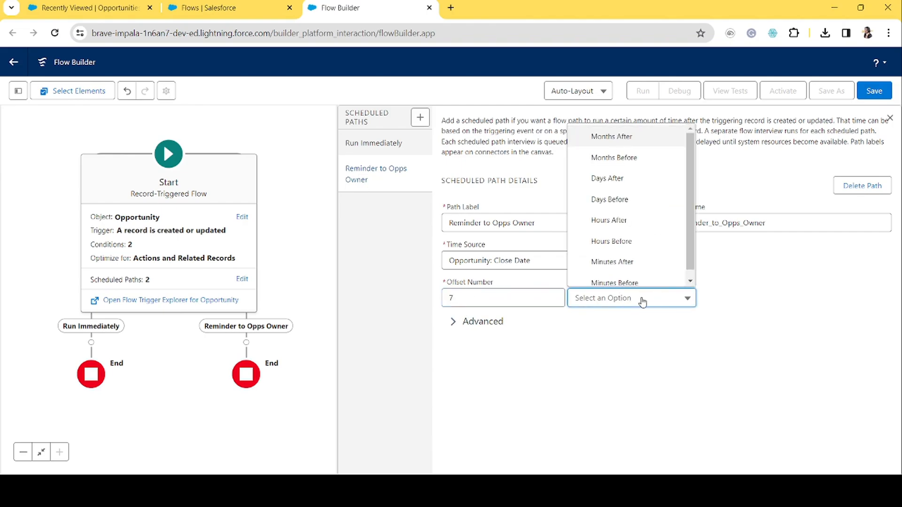
pyautogui.click(622, 208)
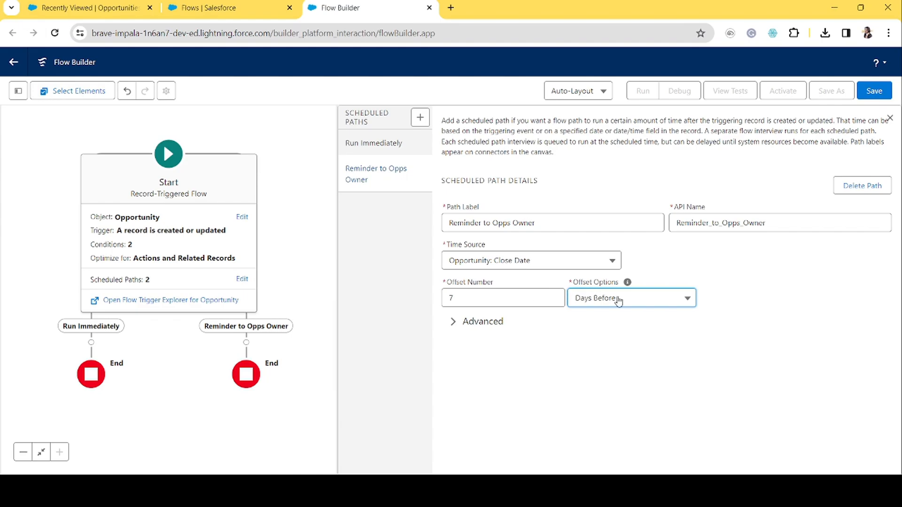
# Review the offset options and the Reminder to Opps Owner scheduled path settings, then close the panel.
pyautogui.click(660, 301)
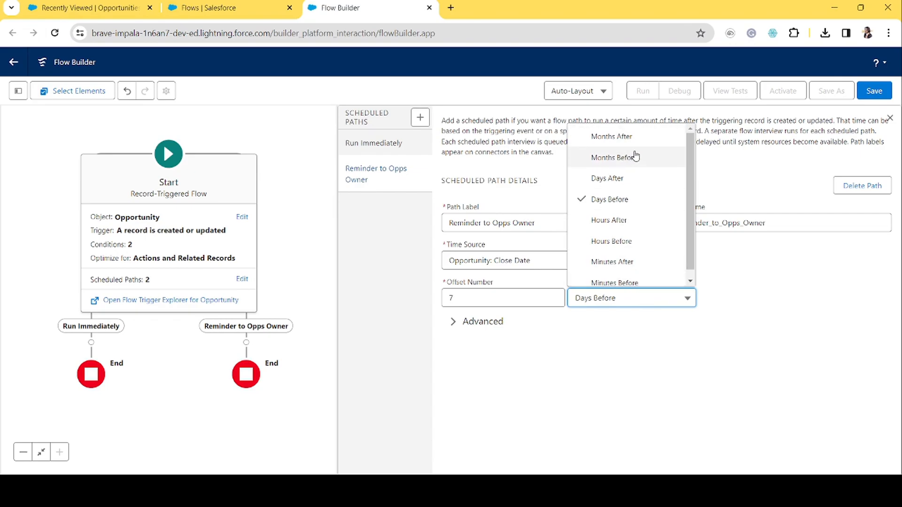
pyautogui.scroll(-1, 647, 253)
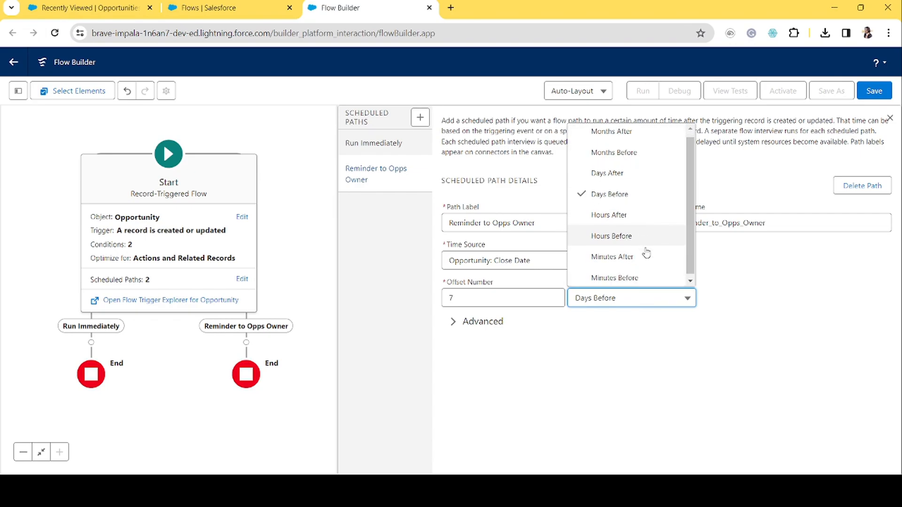
pyautogui.scroll(-1, 647, 253)
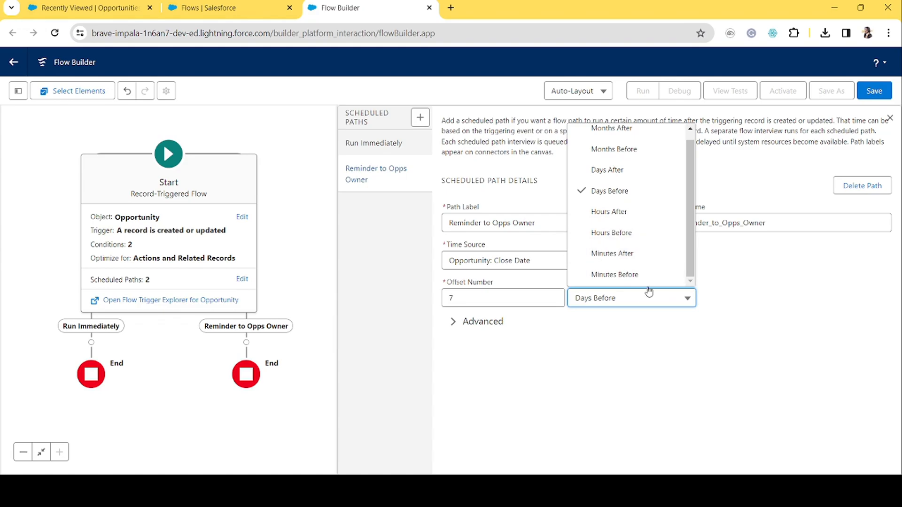
pyautogui.click(624, 301)
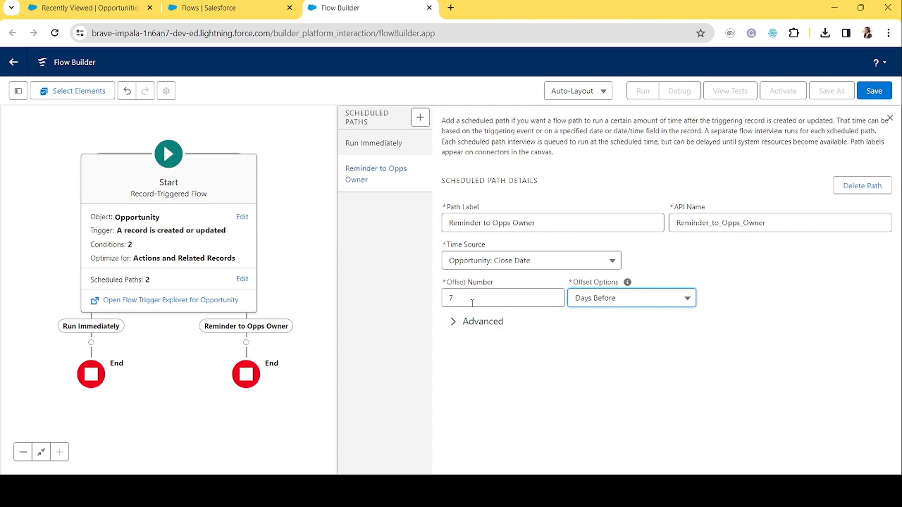
pyautogui.click(891, 118)
pyautogui.click(242, 278)
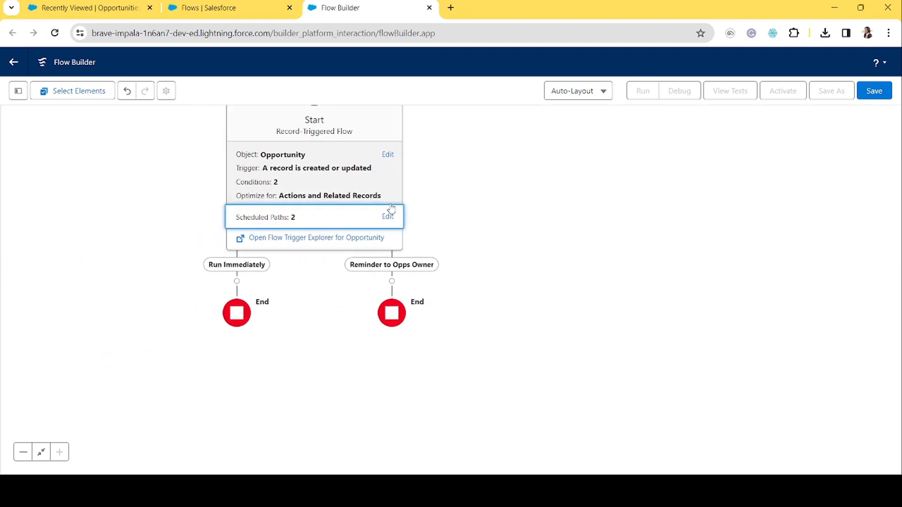
pyautogui.click(388, 216)
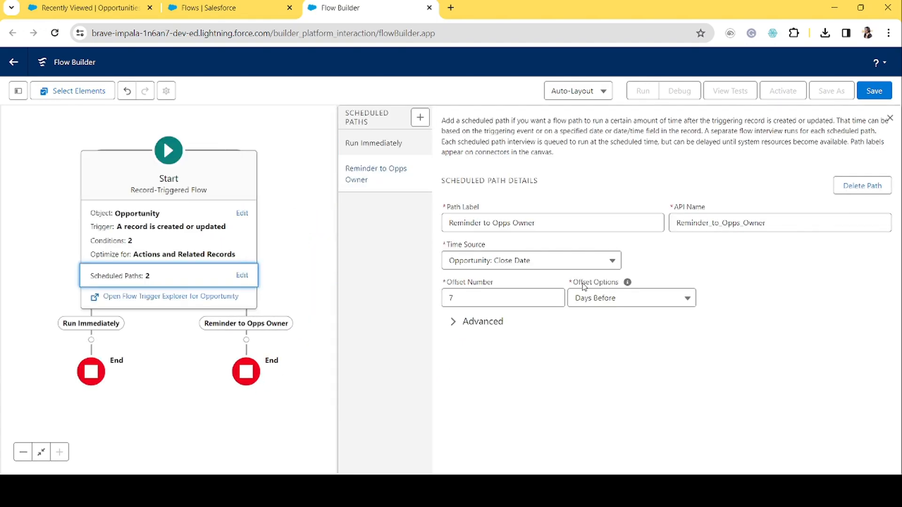
pyautogui.click(889, 119)
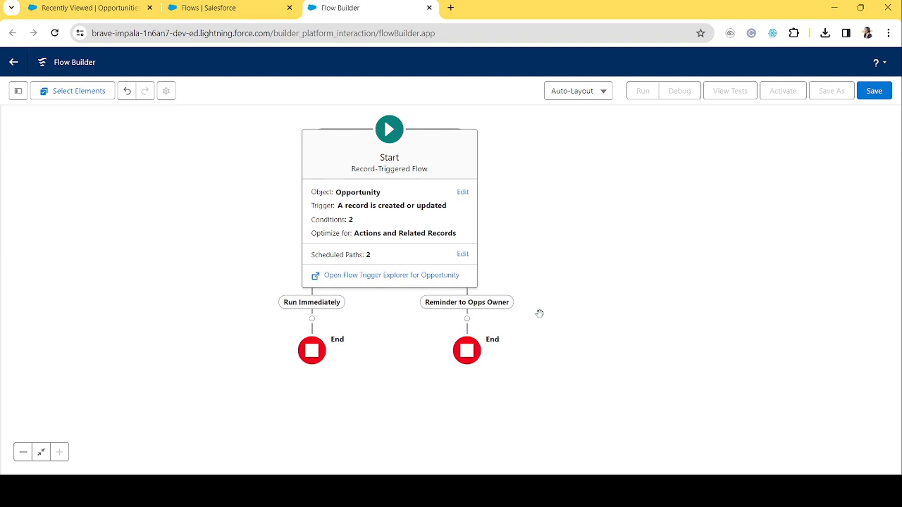
# Add a Post to Chatter action on the Run Immediately path labelled Chatter for Opportunity Creation/Update.
pyautogui.click(312, 319)
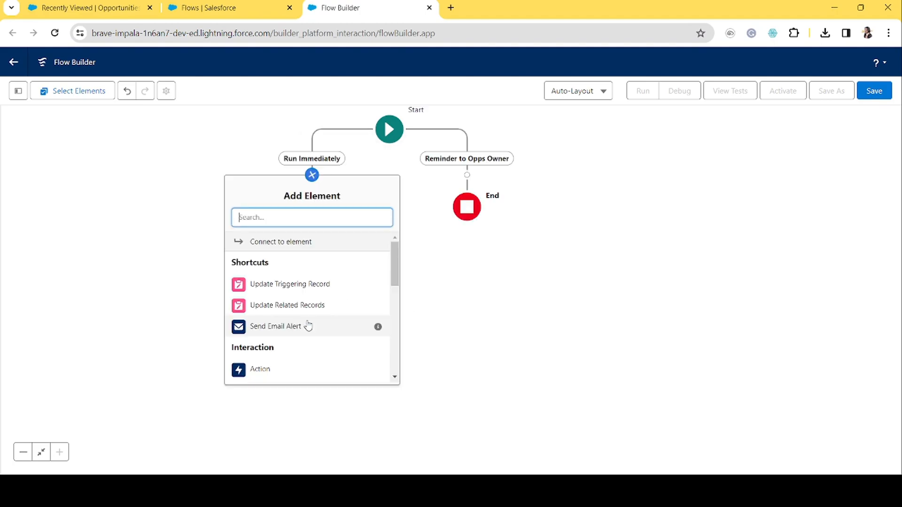
pyautogui.write('chatt')
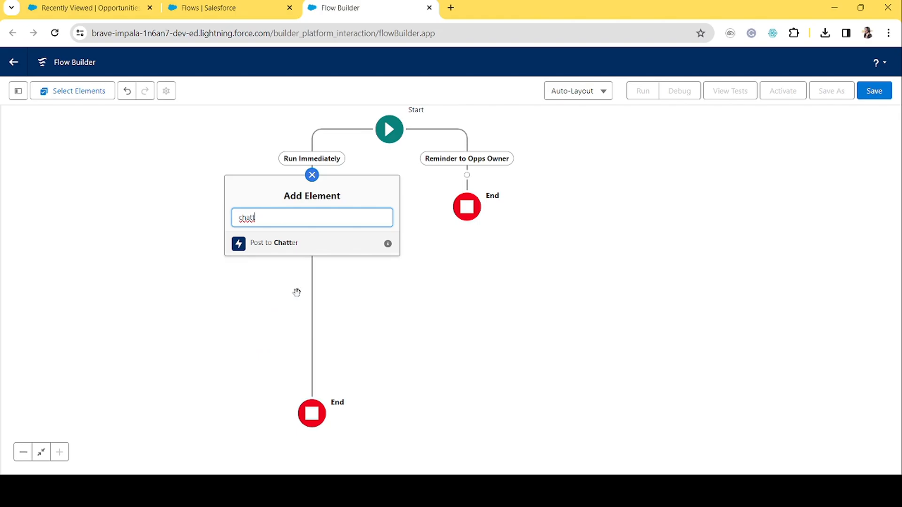
pyautogui.click(288, 244)
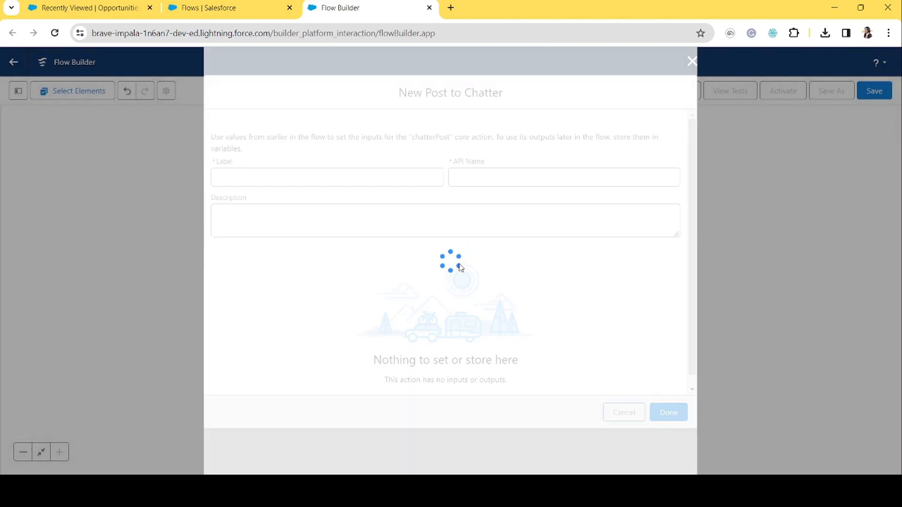
pyautogui.click(252, 181)
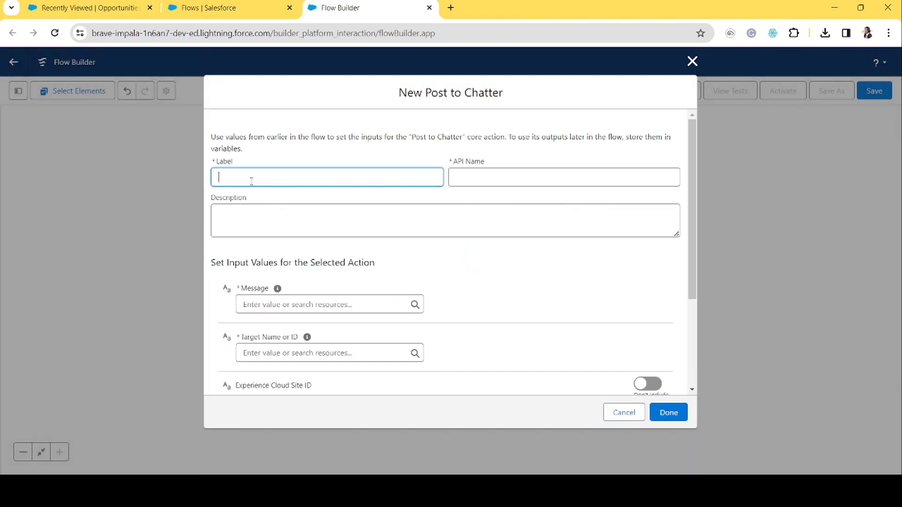
pyautogui.write('Chatter for Opportunity Creation/Update')
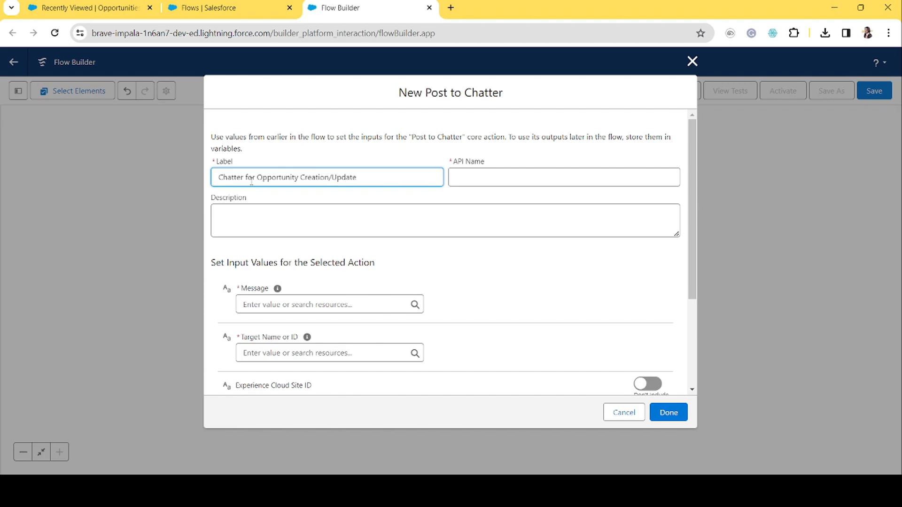
pyautogui.press('Tab')
pyautogui.click(250, 221)
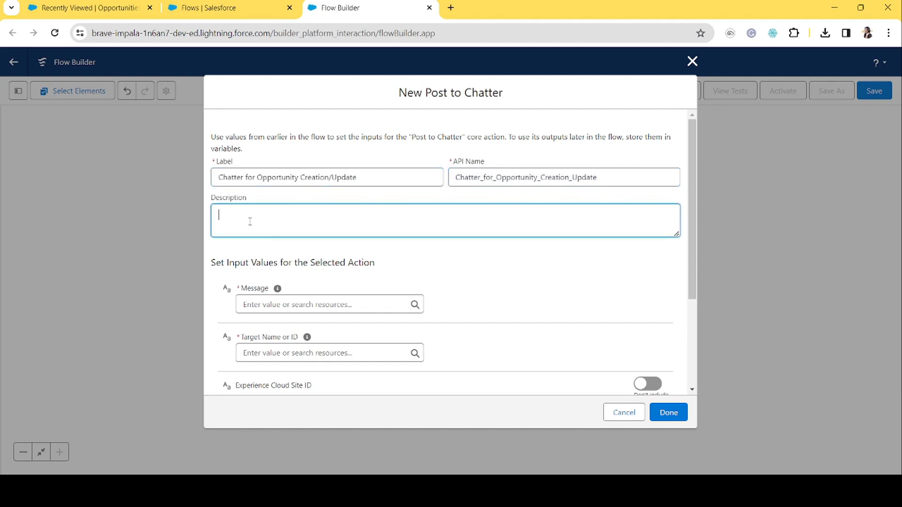
# Set the Chatter post message to New Opportunity Created.
pyautogui.click(297, 306)
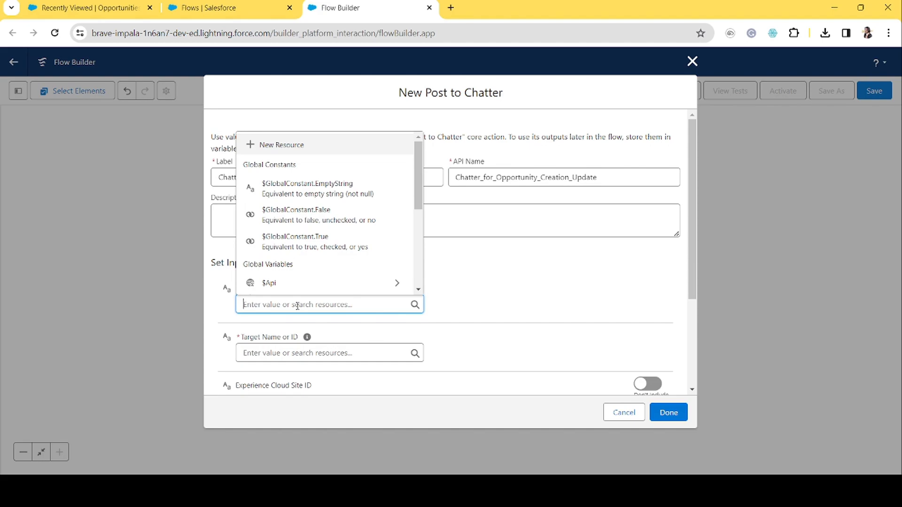
pyautogui.write('New P')
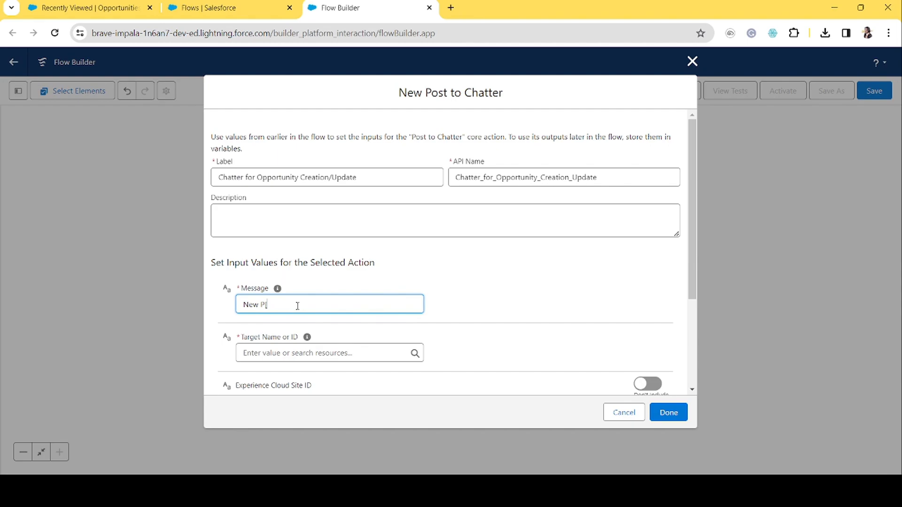
pyautogui.press('BackSpace')
pyautogui.write('Opportunity Created.')
pyautogui.moveTo(307, 338)
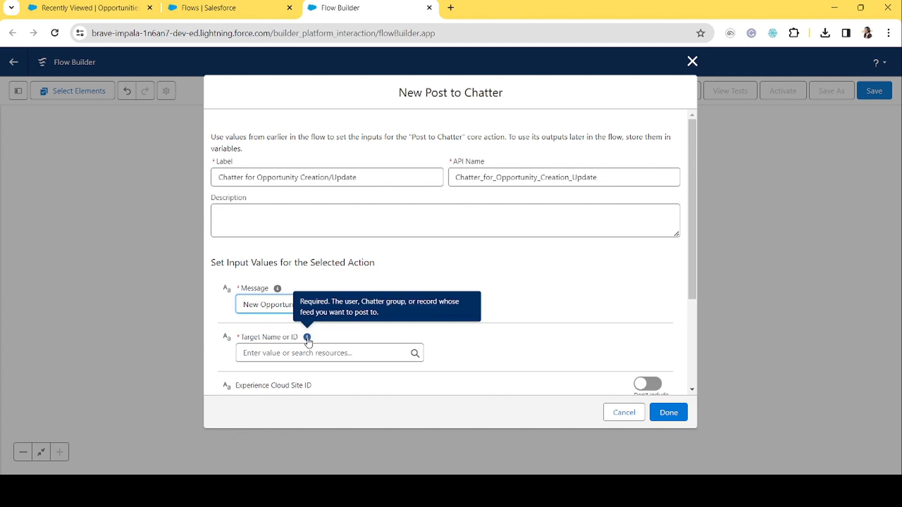
# Set the Chatter target to the triggering record's Id, {!$Record.Id}.
pyautogui.click(290, 353)
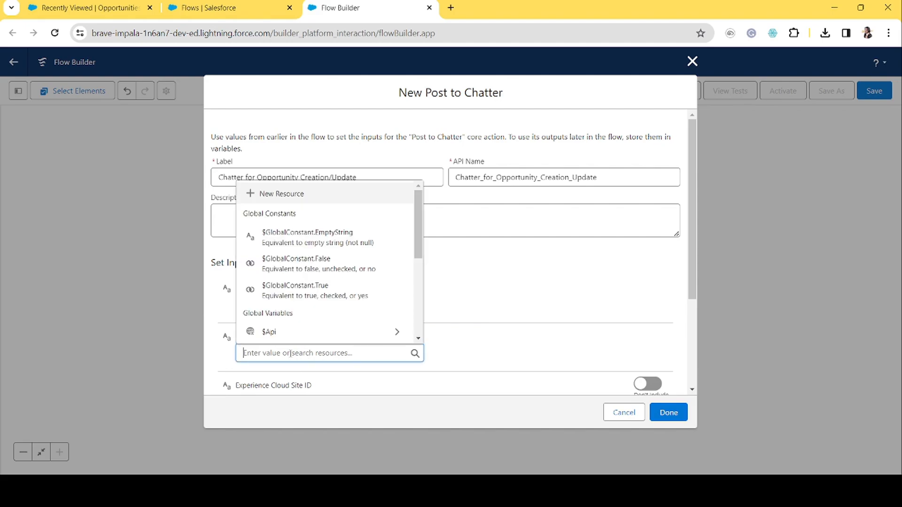
pyautogui.write('rec')
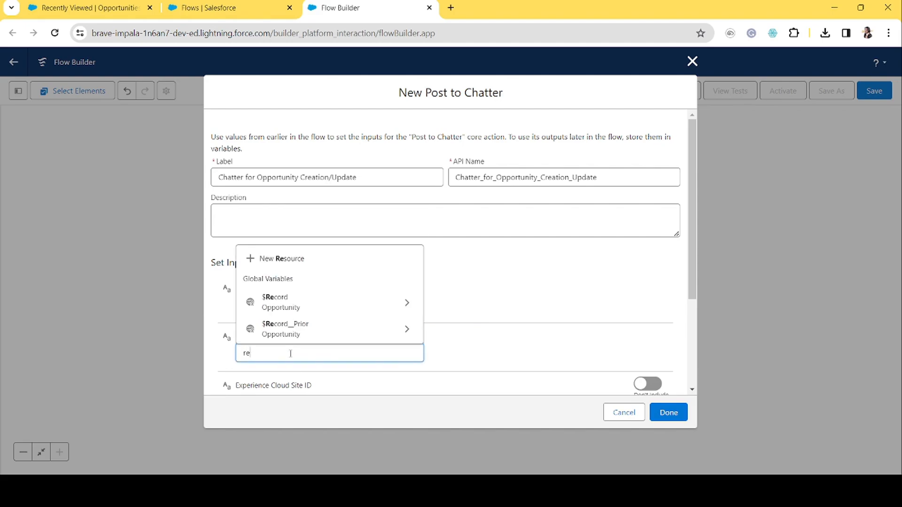
pyautogui.click(295, 306)
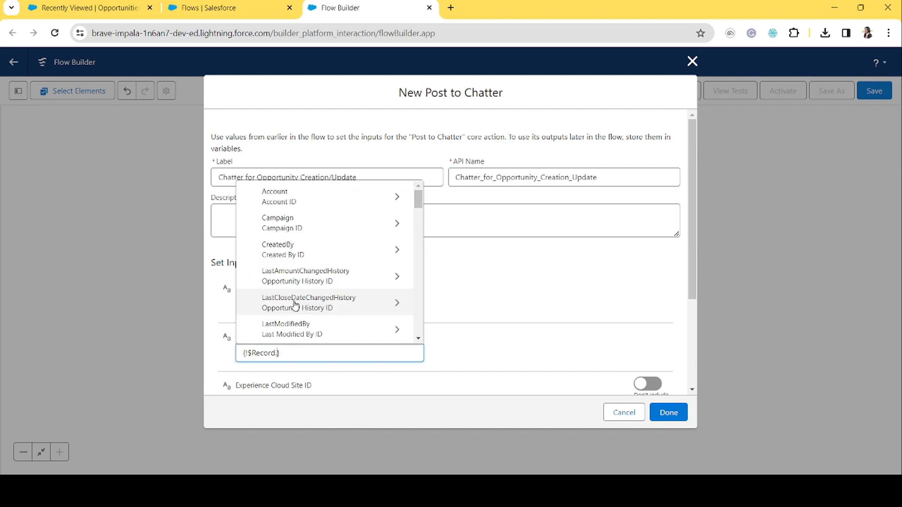
pyautogui.write('Id')
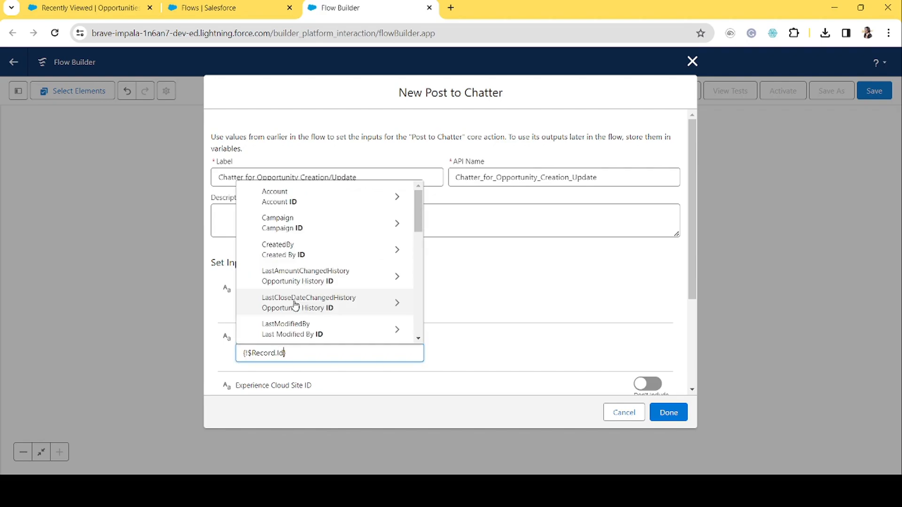
pyautogui.scroll(-4, 366, 292)
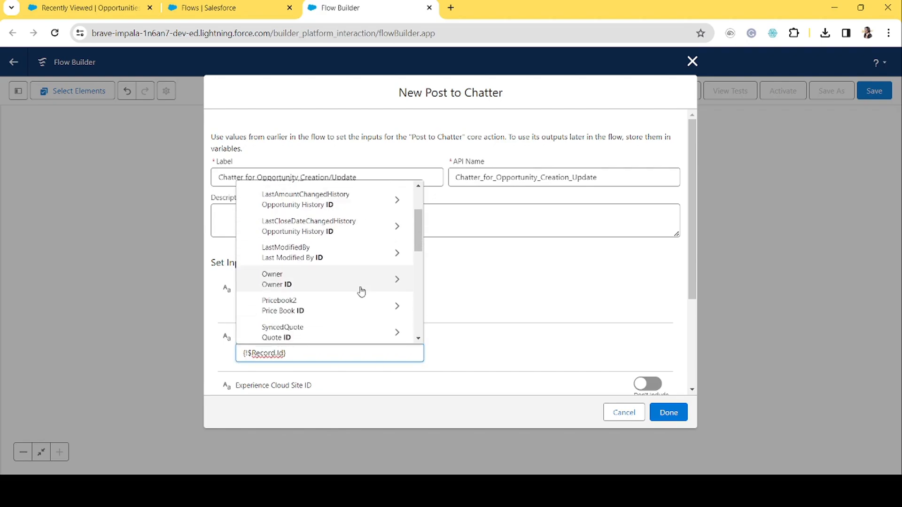
pyautogui.scroll(-2, 360, 299)
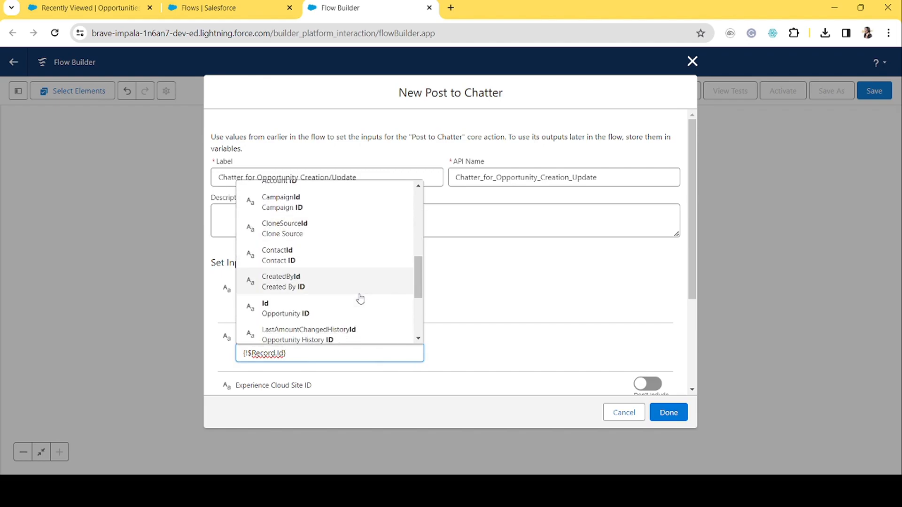
pyautogui.click(305, 310)
pyautogui.scroll(-3, 493, 360)
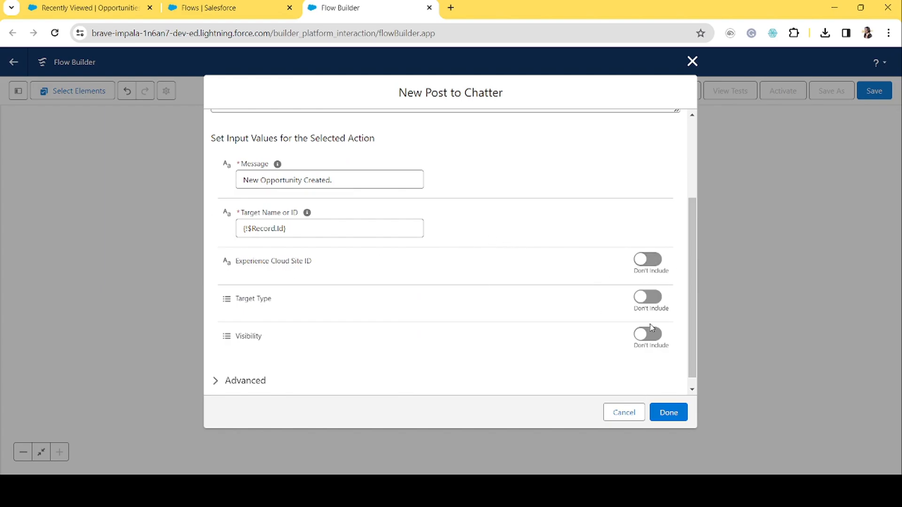
pyautogui.click(651, 301)
pyautogui.click(653, 335)
pyautogui.moveTo(271, 337)
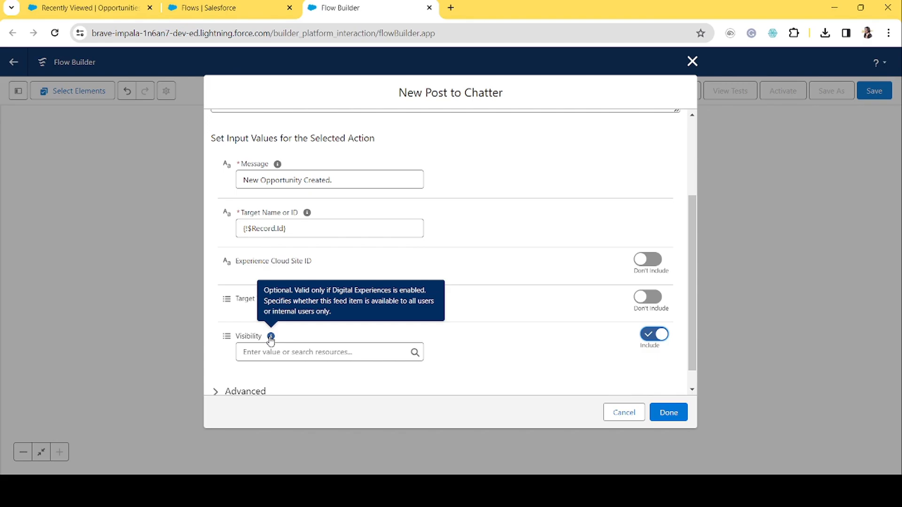
pyautogui.click(652, 335)
pyautogui.scroll(-1, 583, 352)
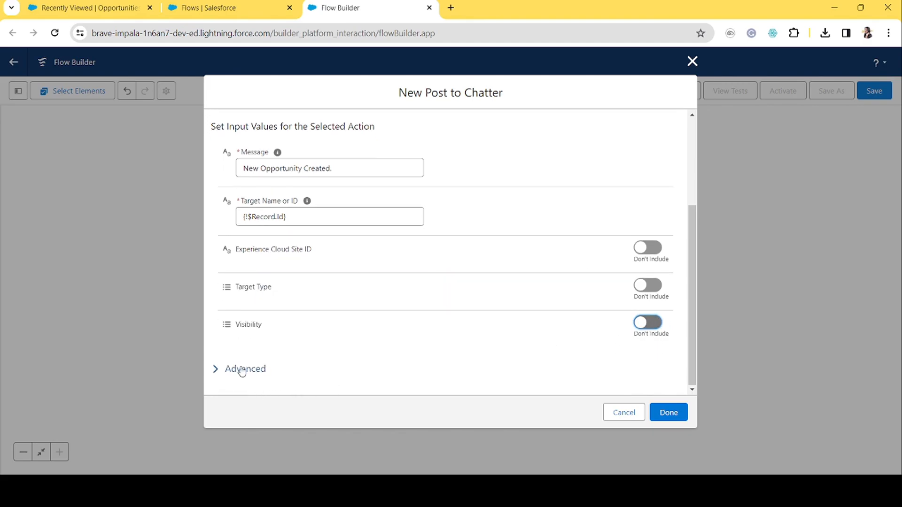
# Expand the Advanced options and finish creating the Post to Chatter action.
pyautogui.click(215, 369)
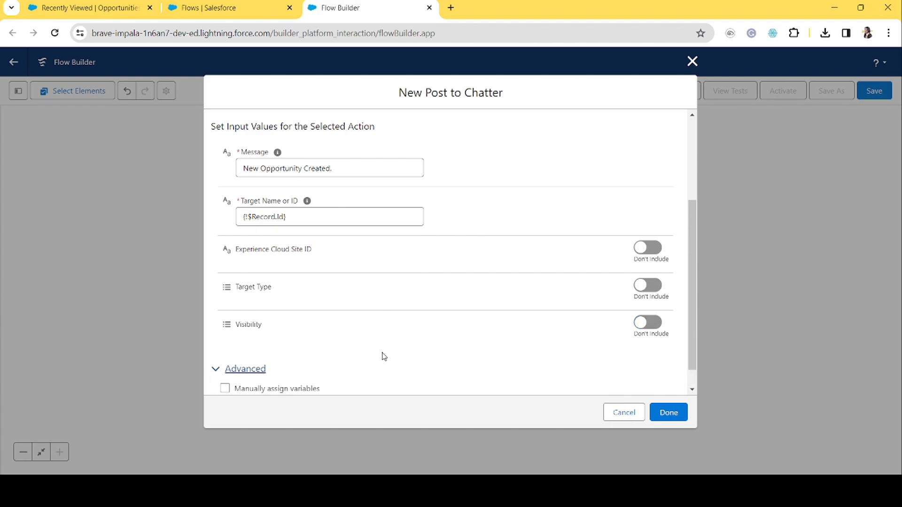
pyautogui.scroll(-1, 388, 359)
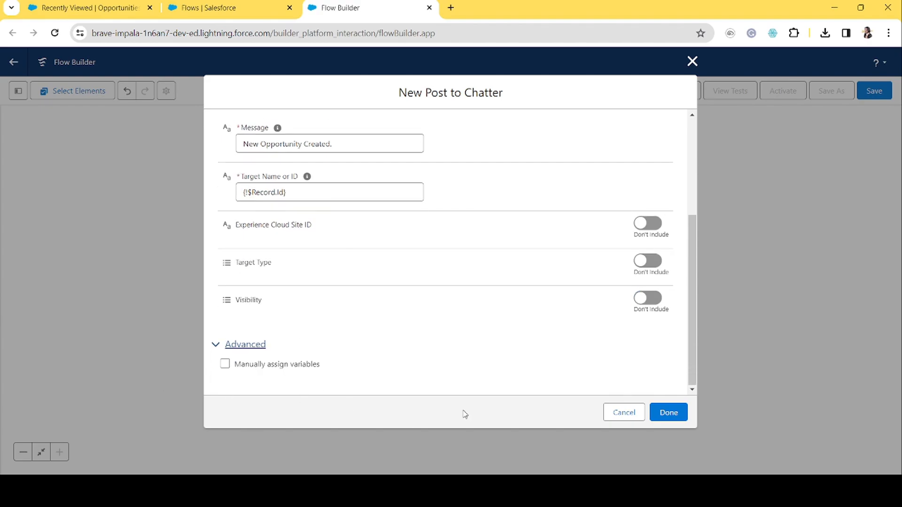
pyautogui.click(672, 414)
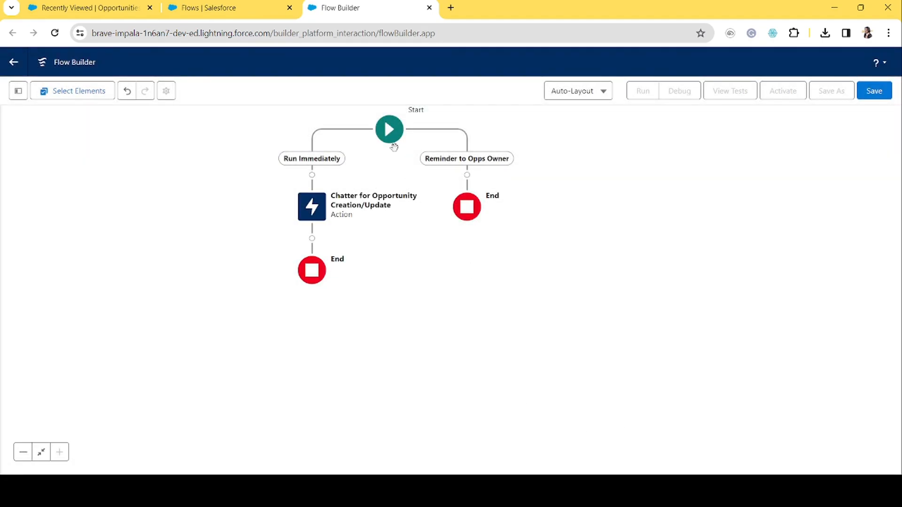
# Reopen the Chatter for Opportunity Creation/Update action and change its message to Opportunity Updated.
pyautogui.moveTo(385, 164); pyautogui.dragTo(387, 238)
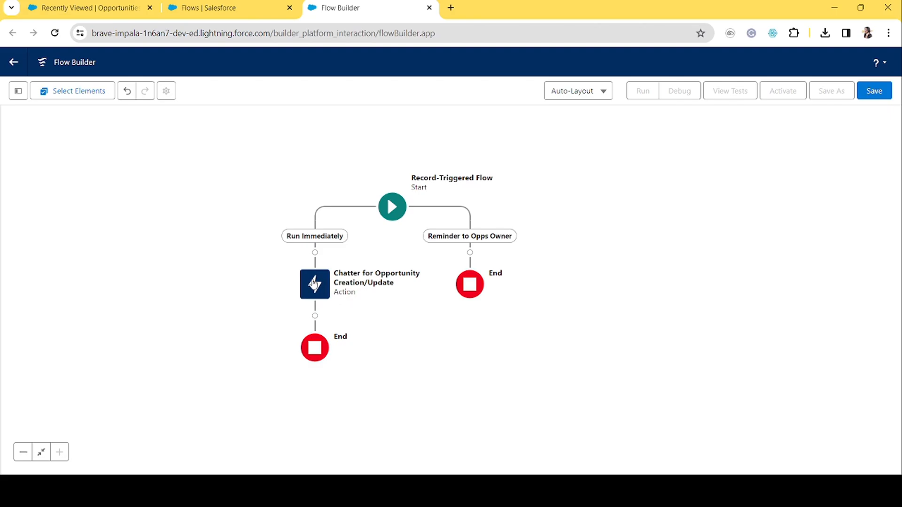
pyautogui.doubleClick(314, 282)
pyautogui.moveTo(332, 228); pyautogui.dragTo(89, 219)
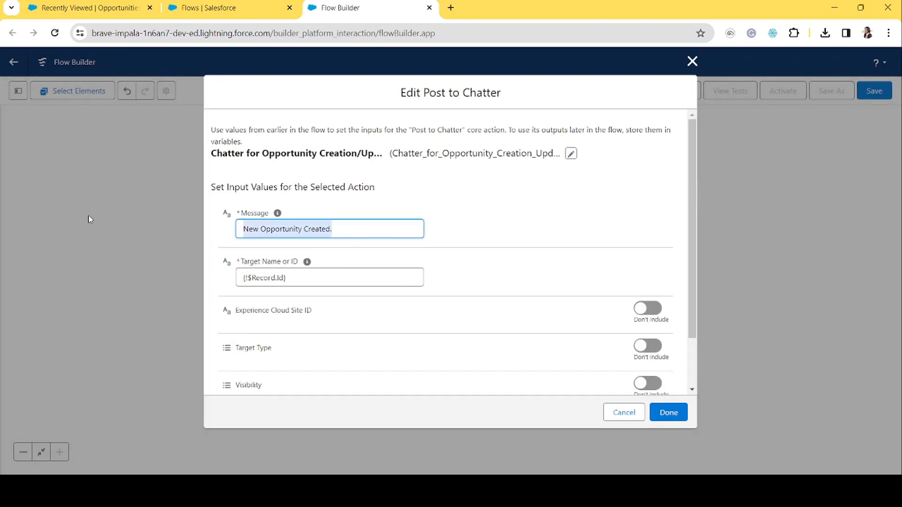
pyautogui.press('BackSpace')
pyautogui.write('Opportunity')
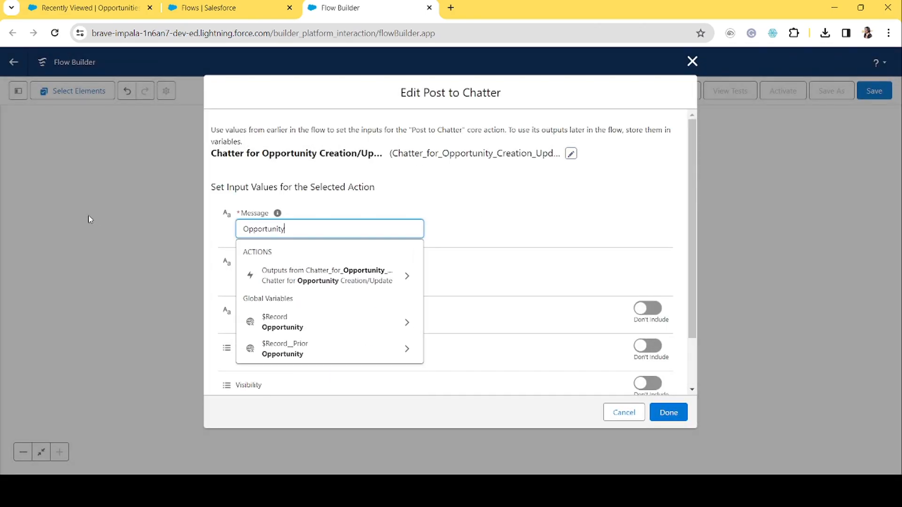
pyautogui.write(' Updated')
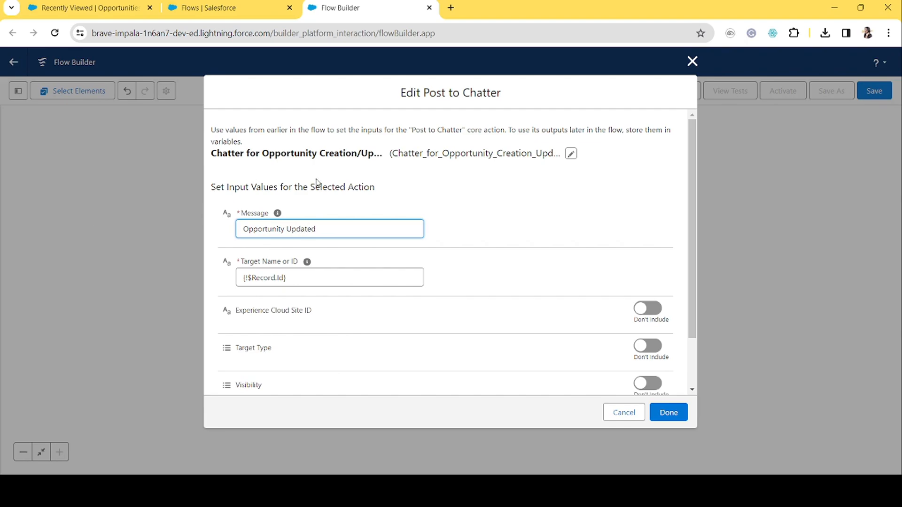
pyautogui.click(496, 211)
pyautogui.moveTo(337, 230); pyautogui.dragTo(210, 236)
pyautogui.click(321, 232)
pyautogui.doubleClick(294, 229)
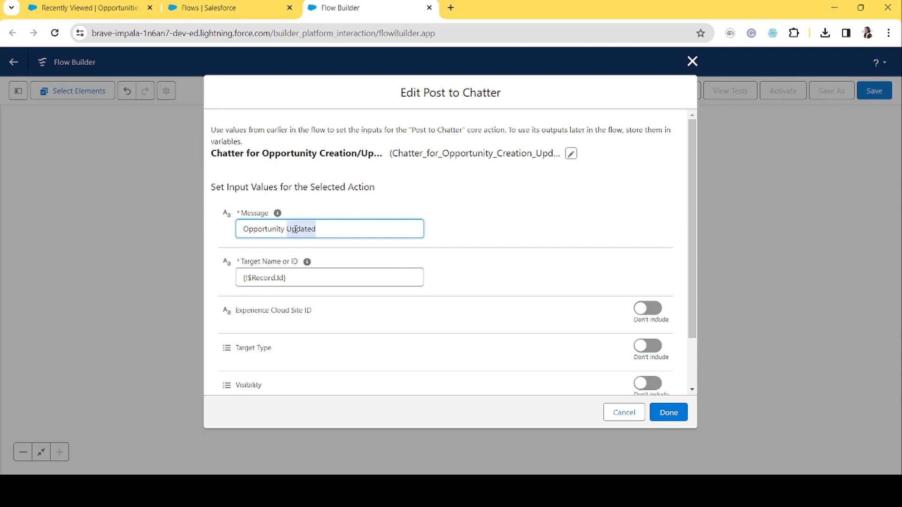
pyautogui.click(469, 217)
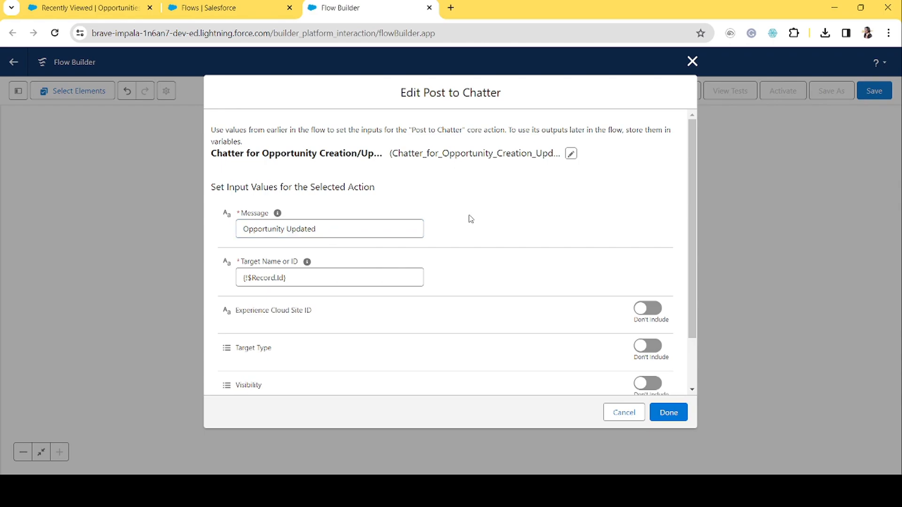
pyautogui.click(243, 230)
pyautogui.moveTo(242, 230); pyautogui.dragTo(370, 226)
pyautogui.click(390, 220)
pyautogui.tripleClick(334, 230)
pyautogui.click(352, 207)
pyautogui.click(692, 61)
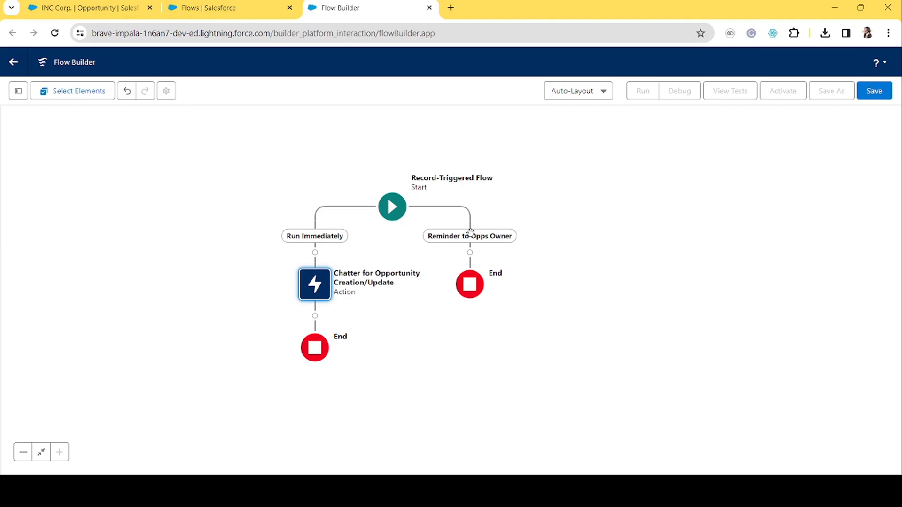
# Add a Decision on the Reminder to Opps Owner path labelled Check Opportunity Stage.
pyautogui.click(471, 256)
pyautogui.write('deci')
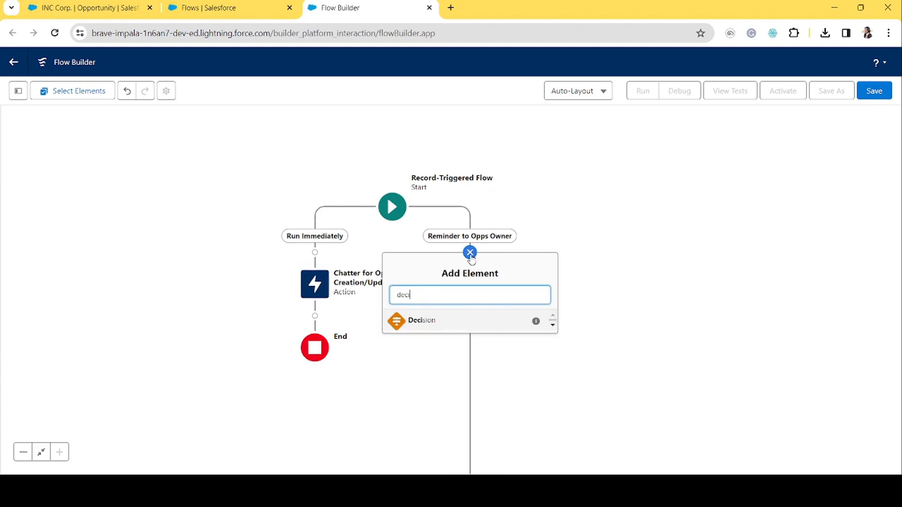
pyautogui.click(440, 324)
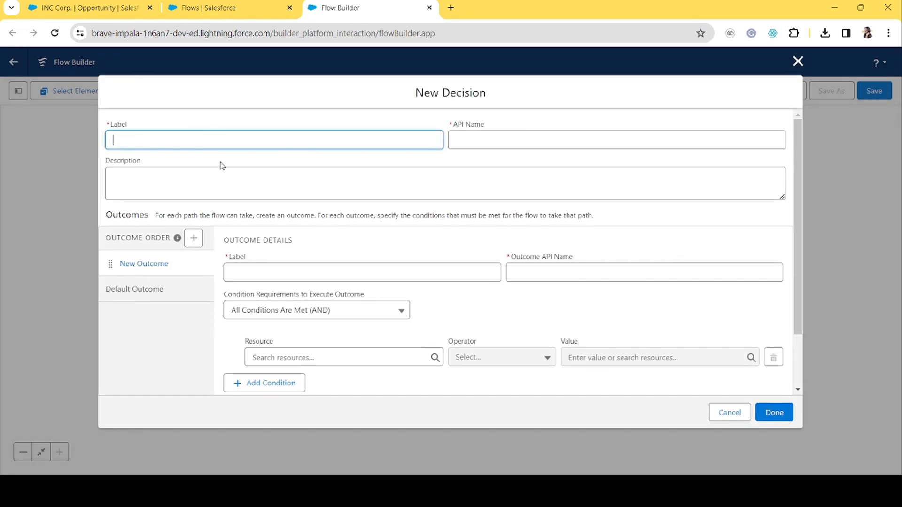
pyautogui.write('Check Opportunity Stage')
pyautogui.press('Tab')
# Label the decision's first outcome Stage = Prospecting.
pyautogui.click(287, 266)
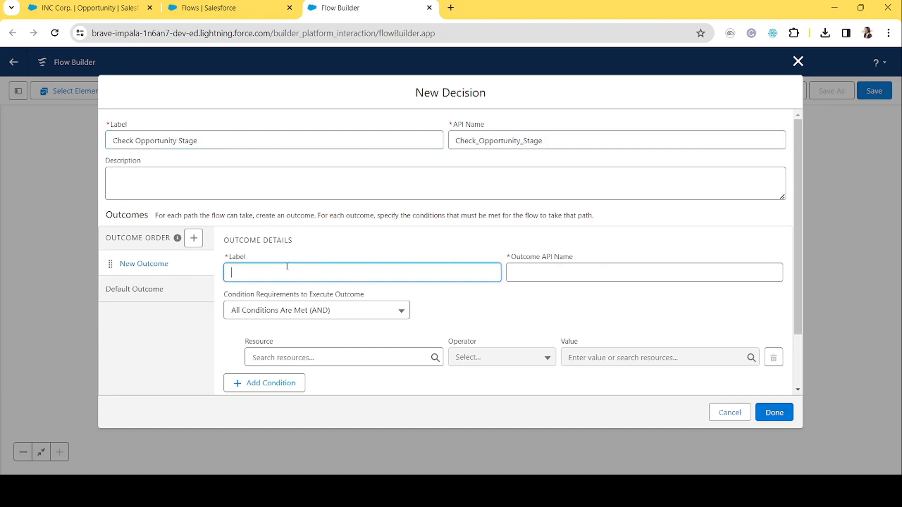
pyautogui.write('Staga')
pyautogui.write('ge')
pyautogui.write(' = Prost')
pyautogui.write('pecting')
pyautogui.click(570, 272)
pyautogui.click(540, 322)
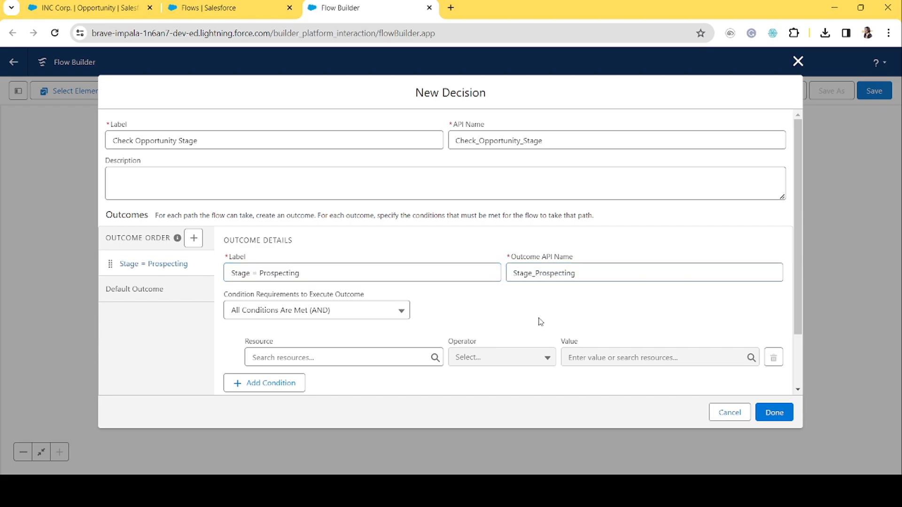
# Set the outcome condition's resource to the triggering record's Stage field.
pyautogui.click(314, 356)
pyautogui.write('stage')
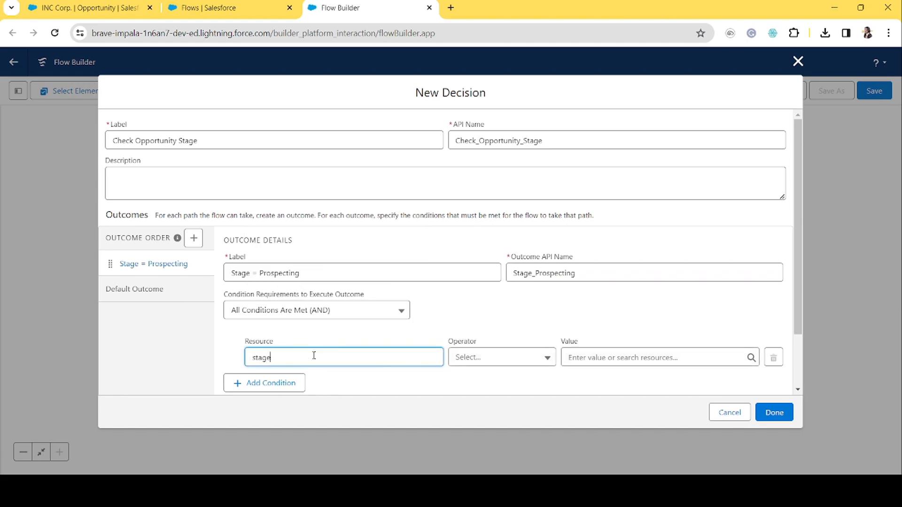
pyautogui.press('BackSpace')
pyautogui.press('BackSpace')
pyautogui.press('BackSpace')
pyautogui.press('BackSpace')
pyautogui.press('BackSpace')
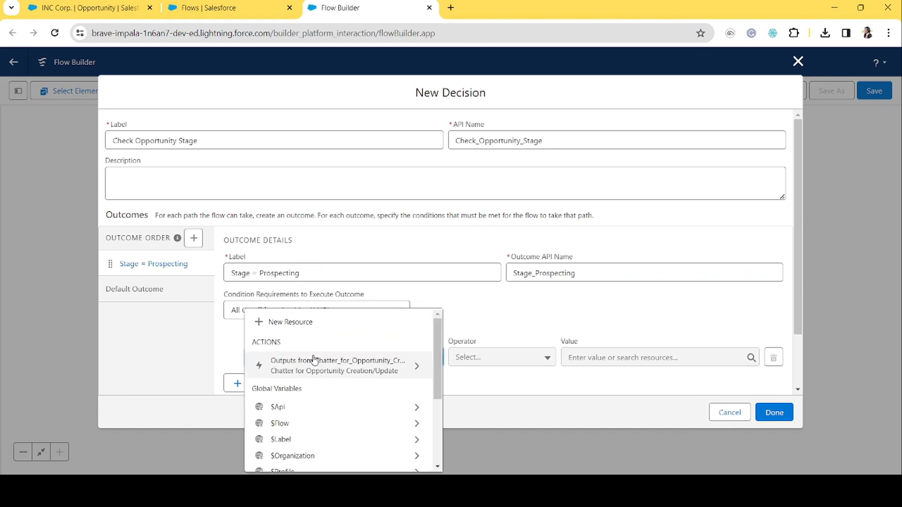
pyautogui.write('rec')
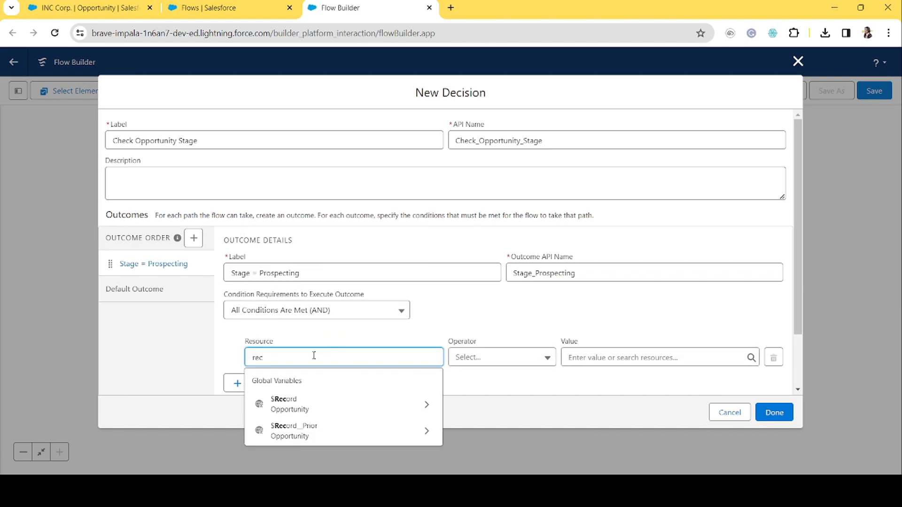
pyautogui.click(302, 404)
pyautogui.write('stage')
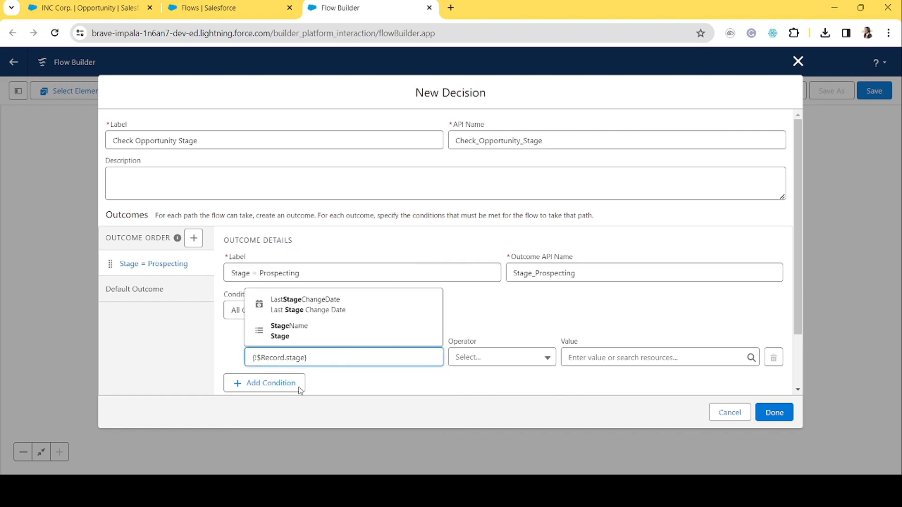
pyautogui.click(307, 331)
# Set the condition value to Prospecting and finish creating the Decision.
pyautogui.click(569, 357)
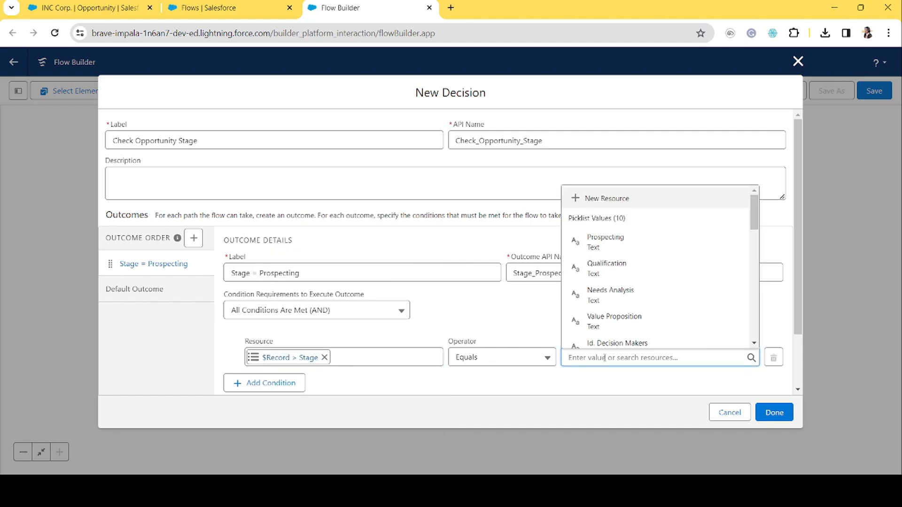
pyautogui.write('pro')
pyautogui.click(628, 240)
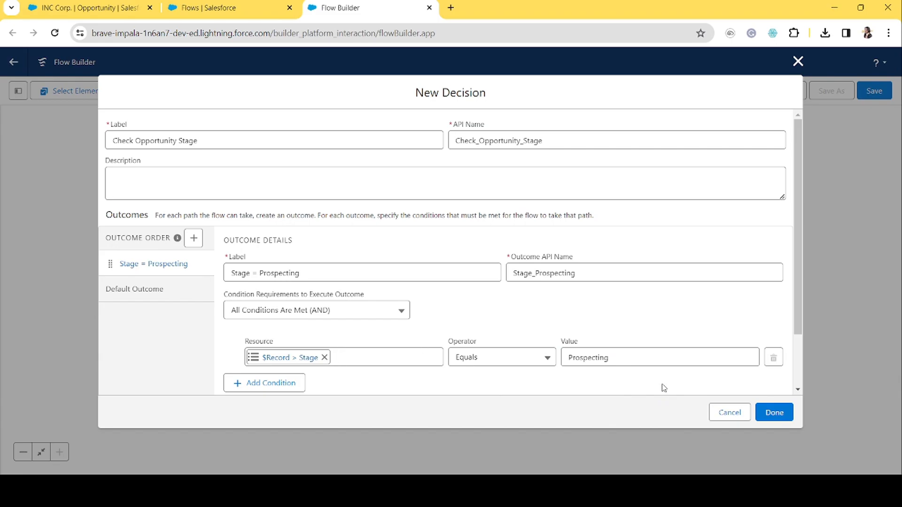
pyautogui.click(774, 413)
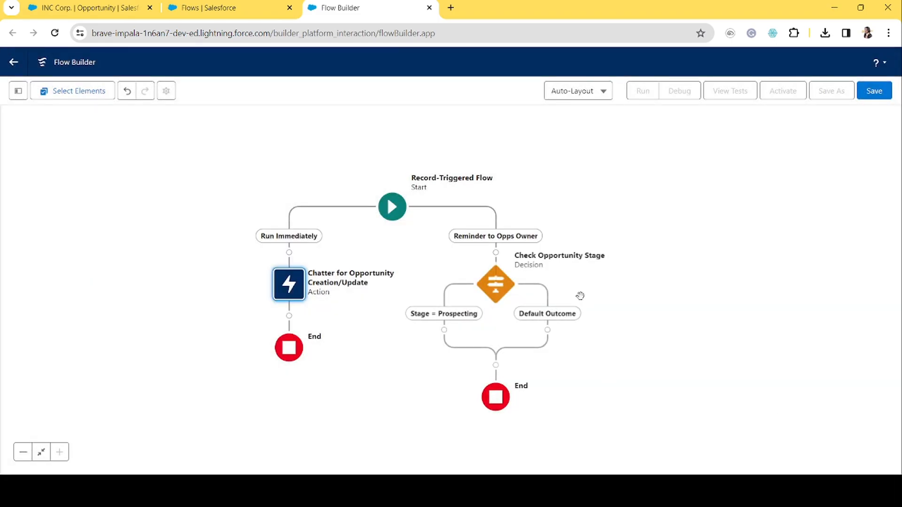
# Add a Post to Chatter action on the Stage = Prospecting outcome labelled Reminder to Owner.
pyautogui.click(443, 331)
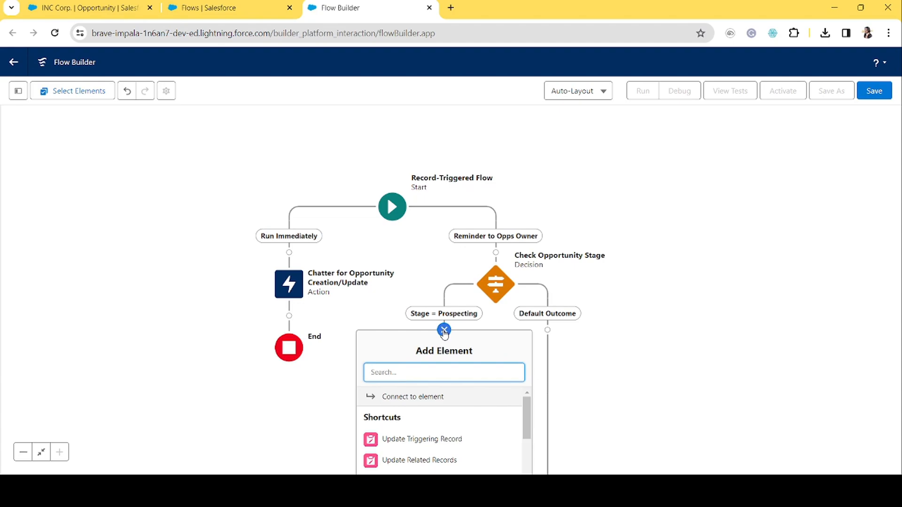
pyautogui.write('chatt')
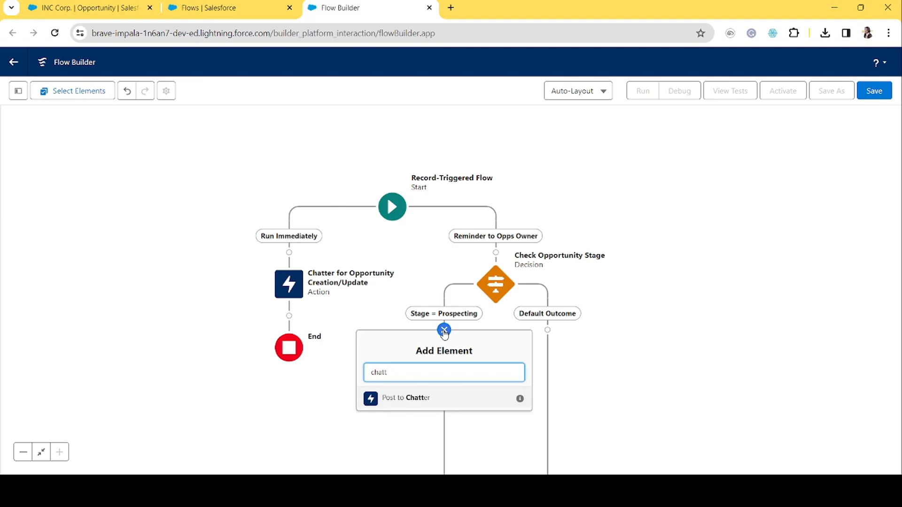
pyautogui.click(412, 403)
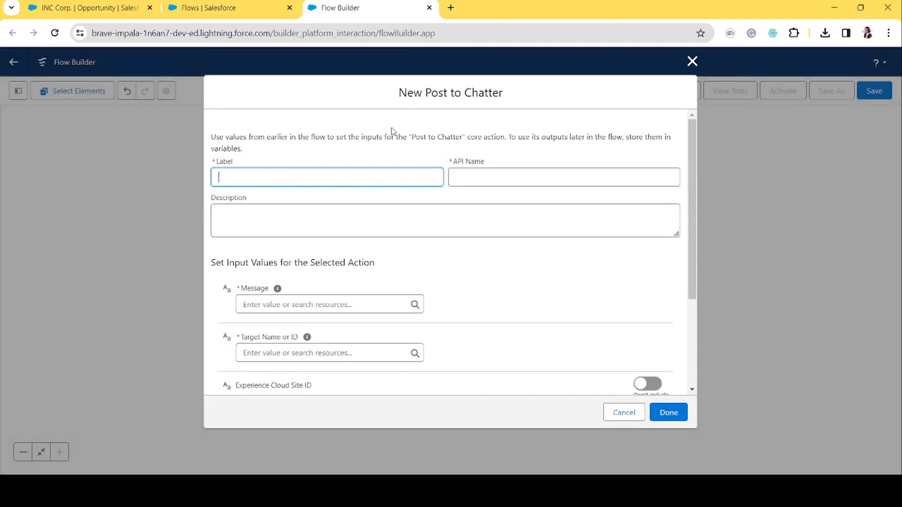
pyautogui.write('Reminder to Owner')
pyautogui.press('Tab')
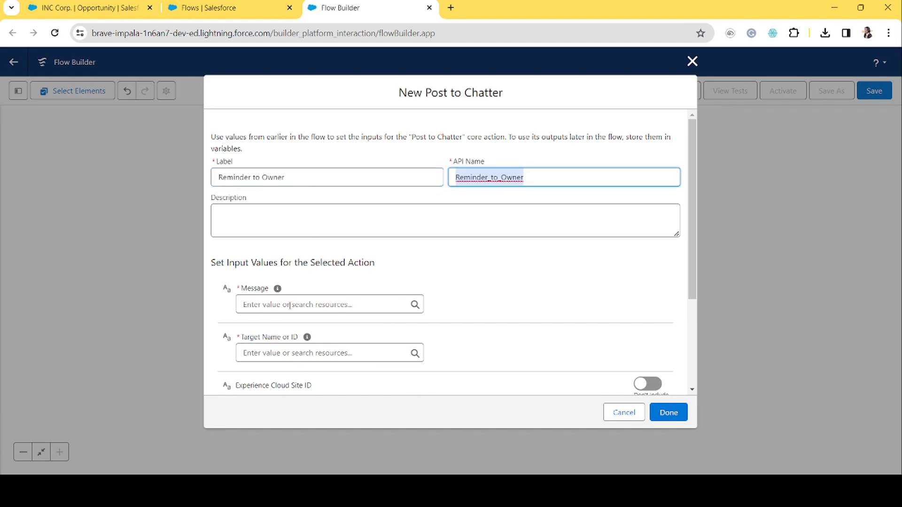
# Set the reminder message to Opportunity stage is still prospecting and it is about to close in 7 days.
pyautogui.click(274, 308)
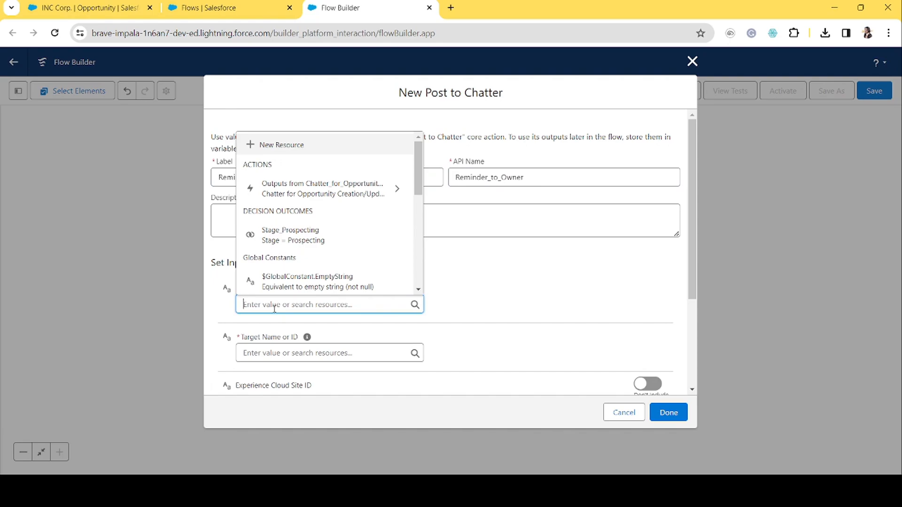
pyautogui.write('Opportunit')
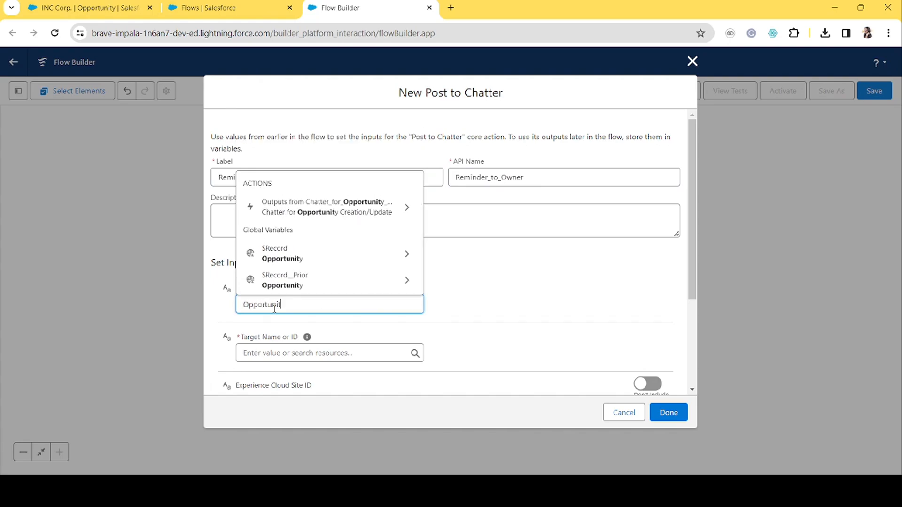
pyautogui.write('y s')
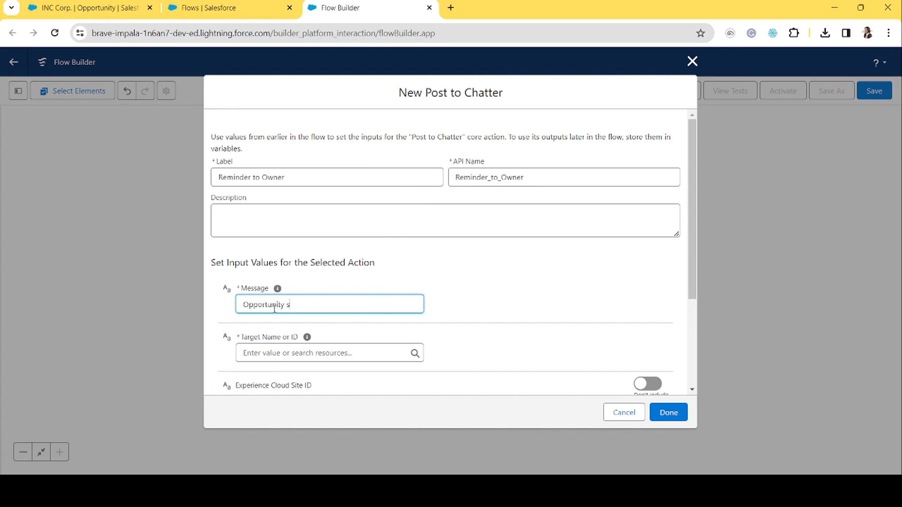
pyautogui.write('yagtage is still prospecting and it is ')
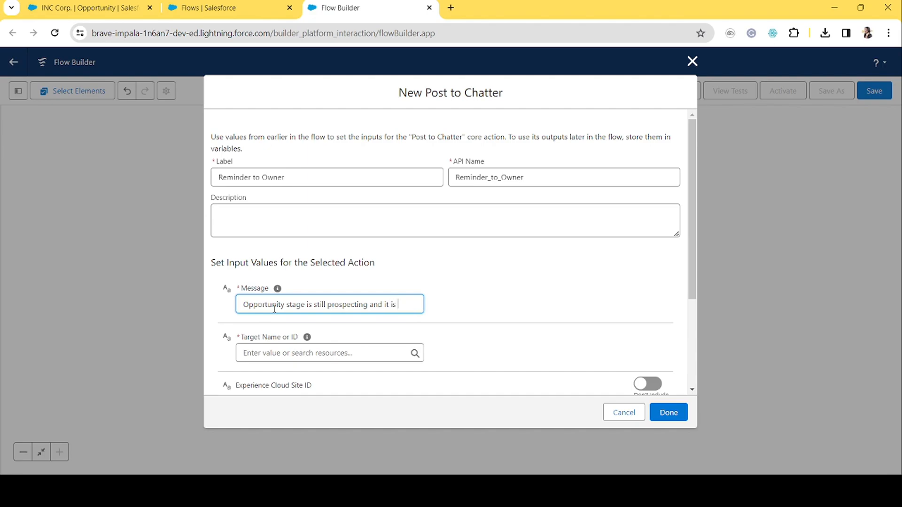
pyautogui.write('about to clo')
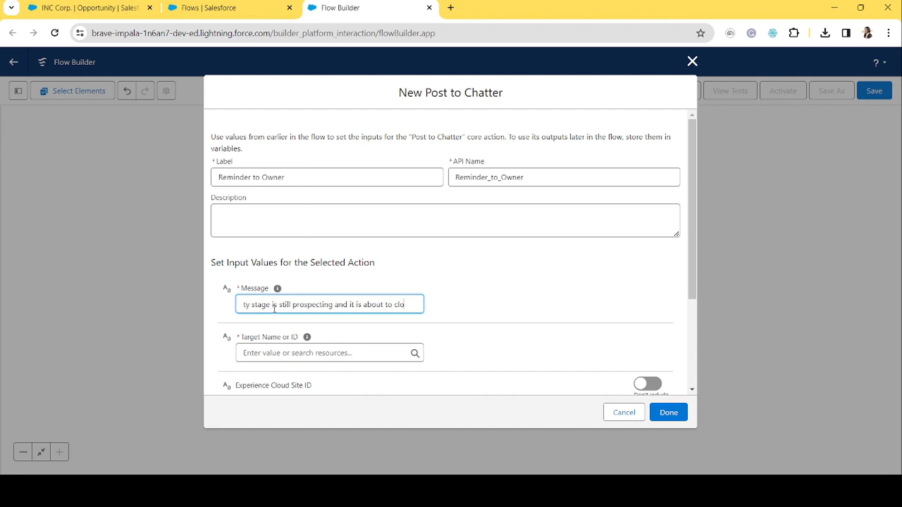
pyautogui.write('se in')
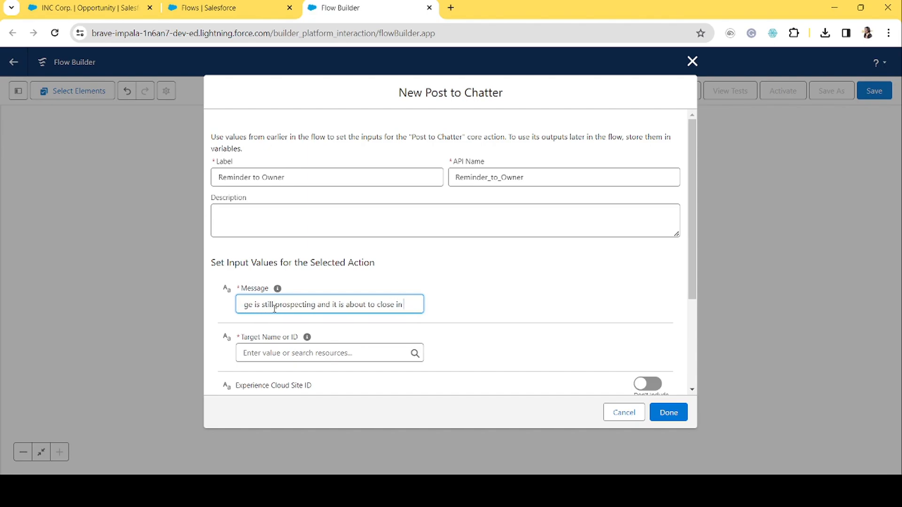
pyautogui.write(' 7 days.')
pyautogui.press('Tab')
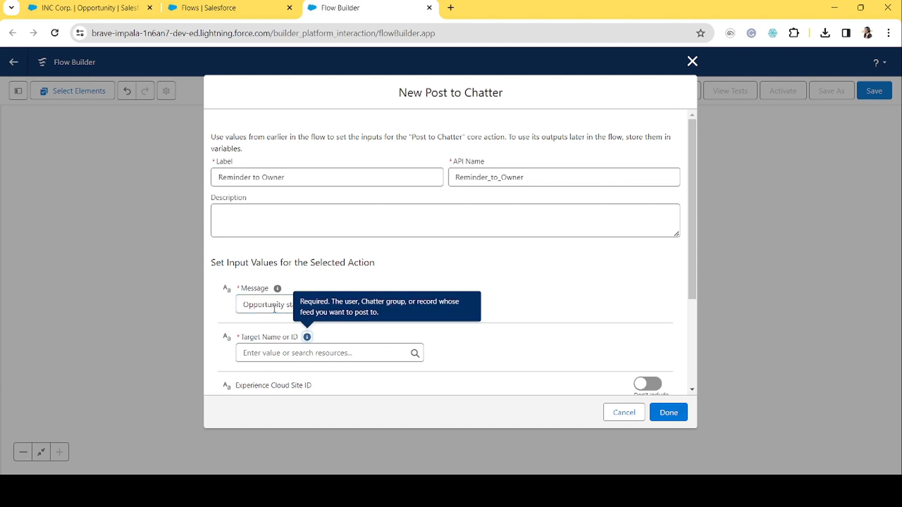
# Set the reminder's target to {!$Record.Id} and finish creating the Reminder to Owner action.
pyautogui.click(292, 353)
pyautogui.write('rec')
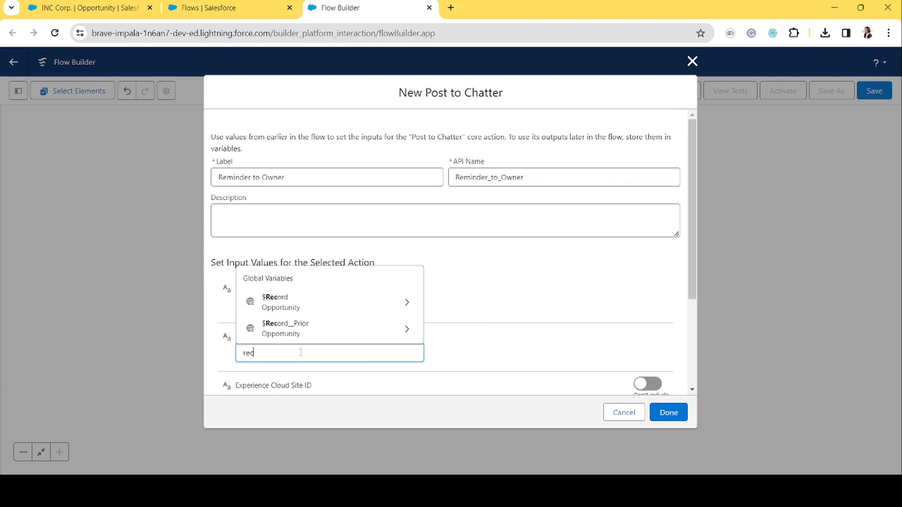
pyautogui.click(332, 306)
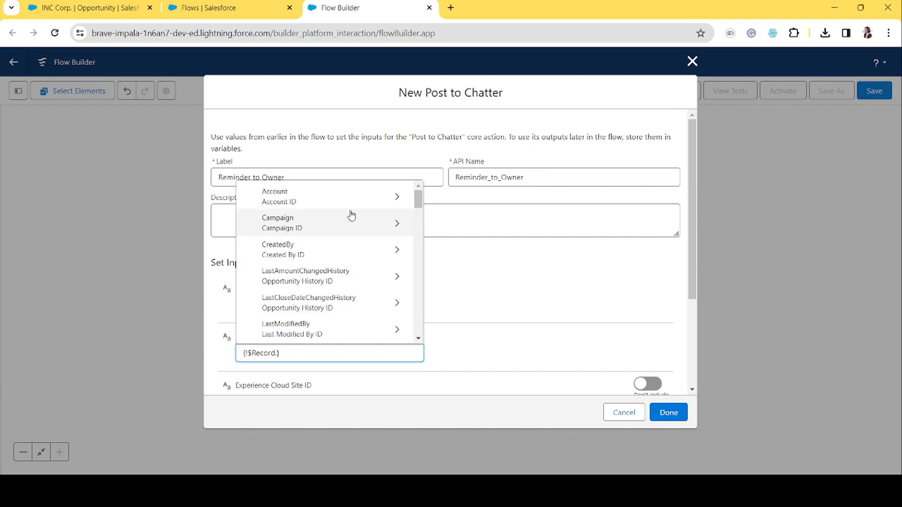
pyautogui.scroll(-3, 352, 215)
pyautogui.scroll(-10, 352, 216)
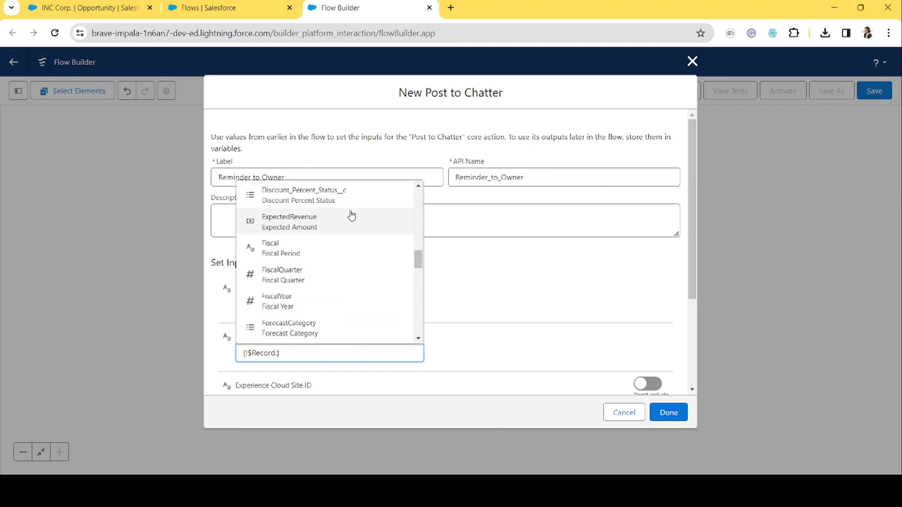
pyautogui.click(306, 284)
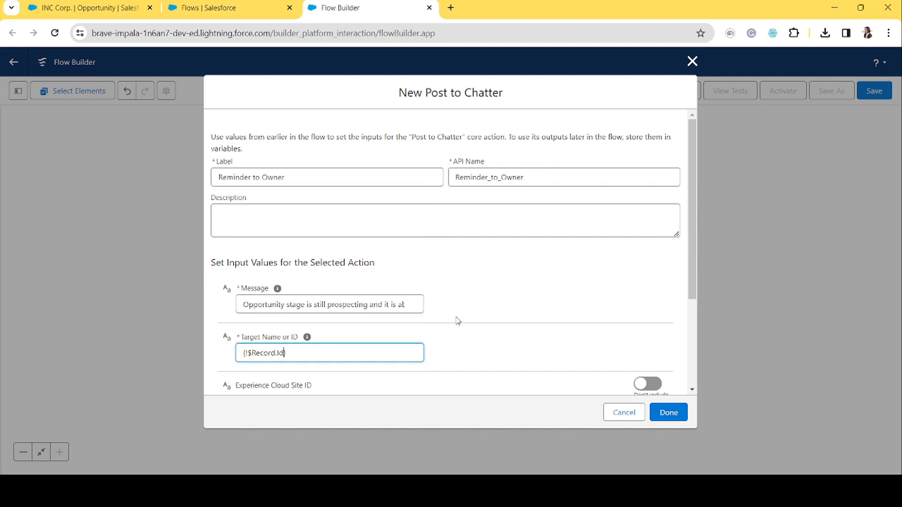
pyautogui.scroll(-1, 471, 344)
pyautogui.scroll(-2, 470, 344)
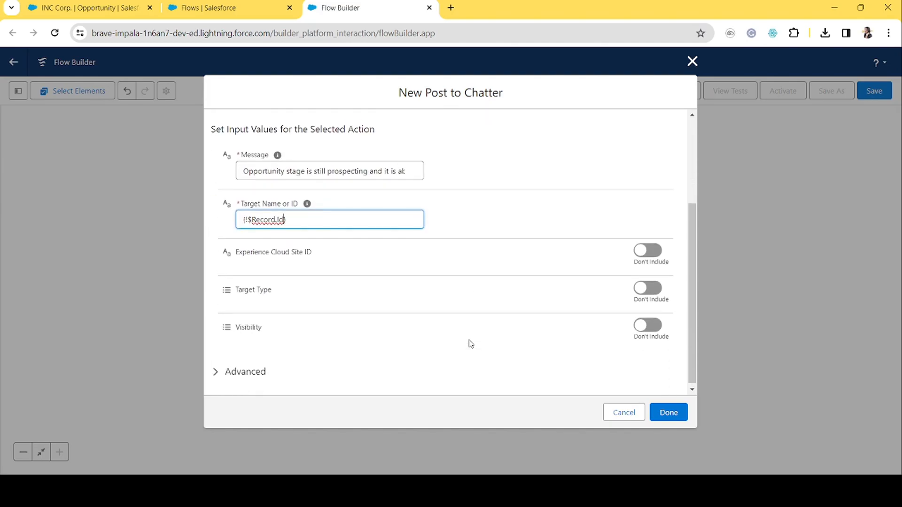
pyautogui.click(674, 412)
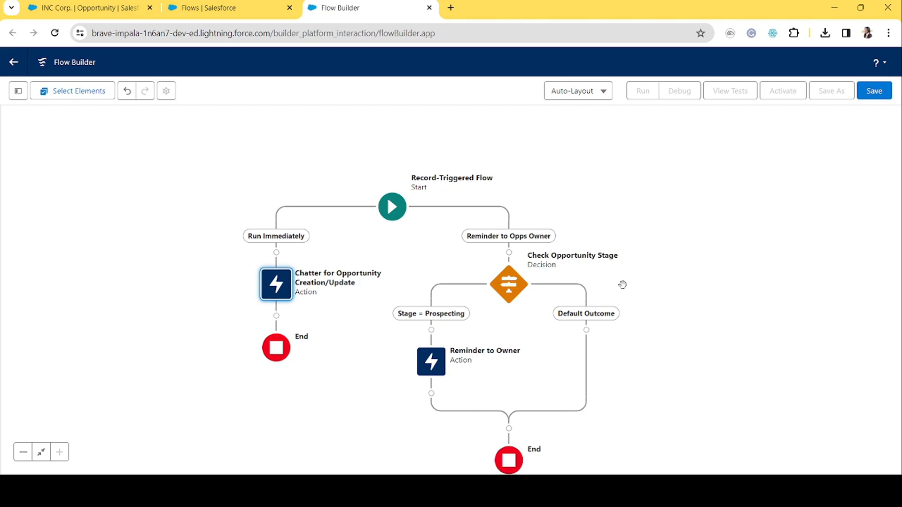
# Review the Start element's trigger object, trigger type and entry conditions on Stage.
pyautogui.click(393, 214)
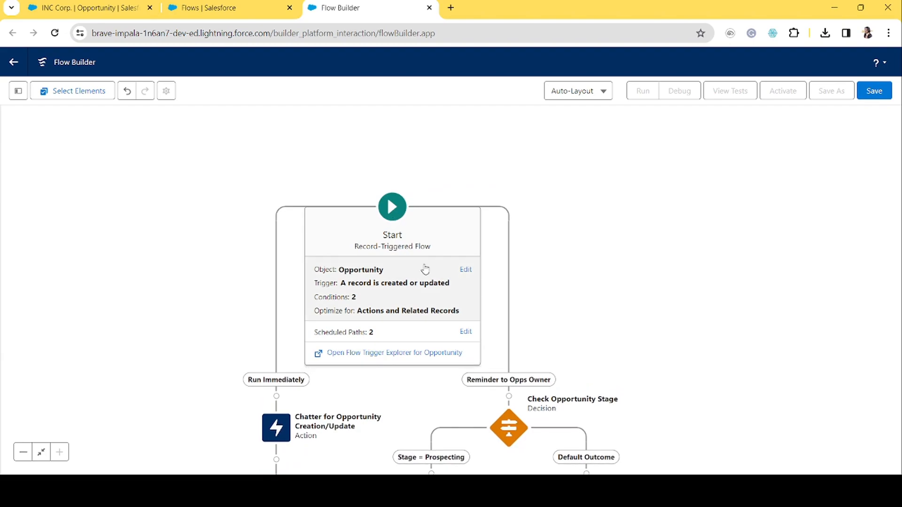
pyautogui.click(465, 272)
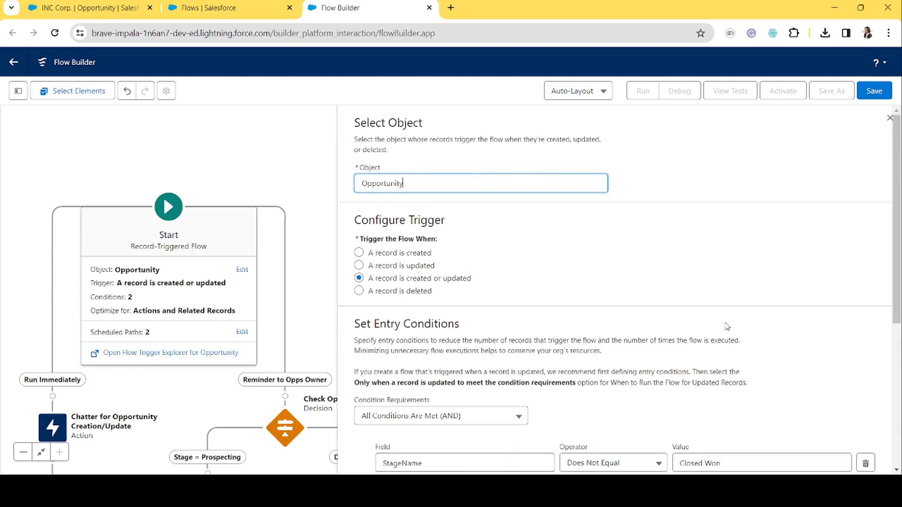
pyautogui.scroll(-3, 714, 305)
pyautogui.scroll(-2, 698, 345)
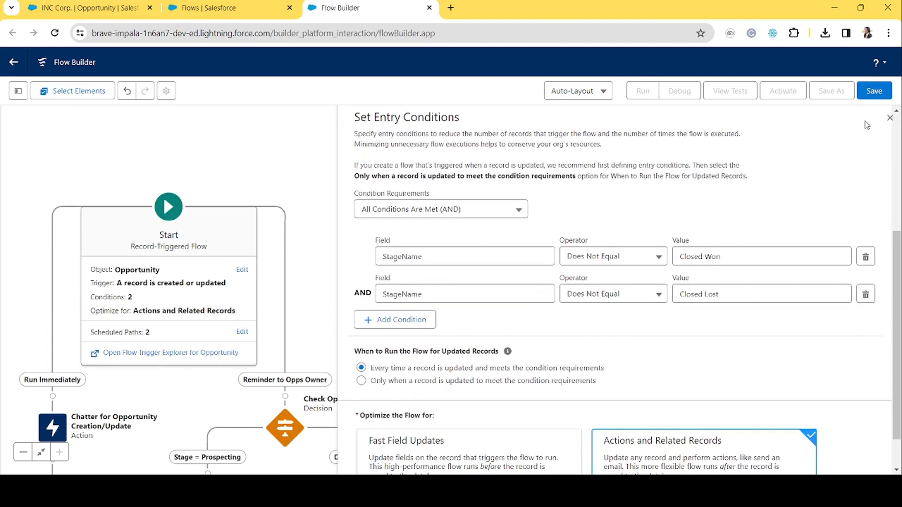
pyautogui.click(889, 118)
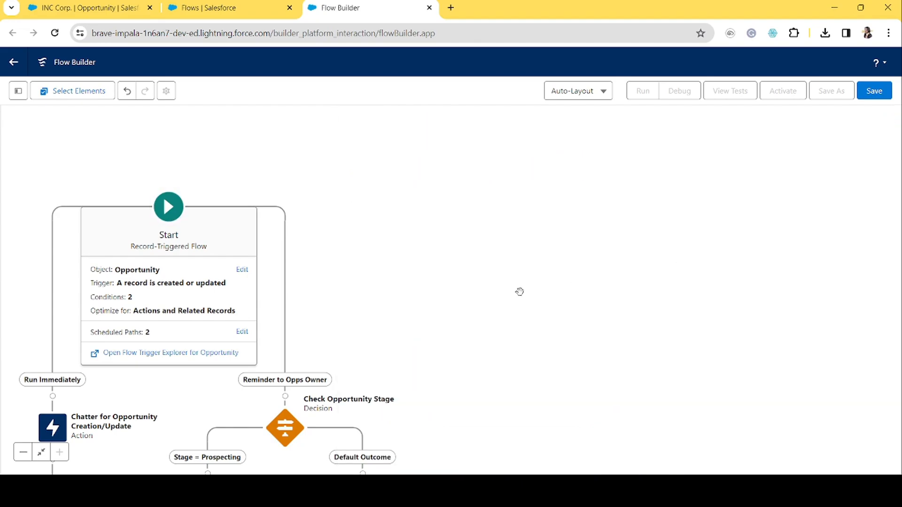
# Review the Run Immediately and Reminder to Opps Owner scheduled path settings.
pyautogui.moveTo(520, 292); pyautogui.dragTo(733, 203)
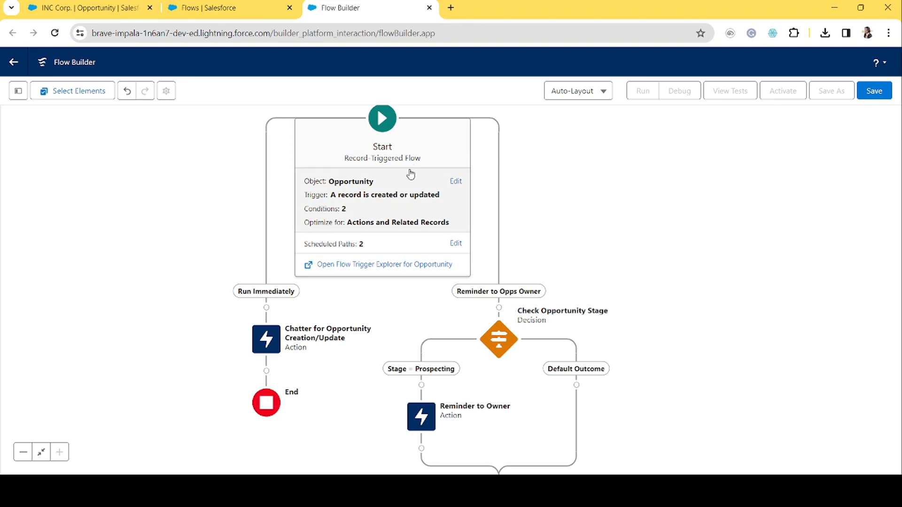
pyautogui.click(455, 243)
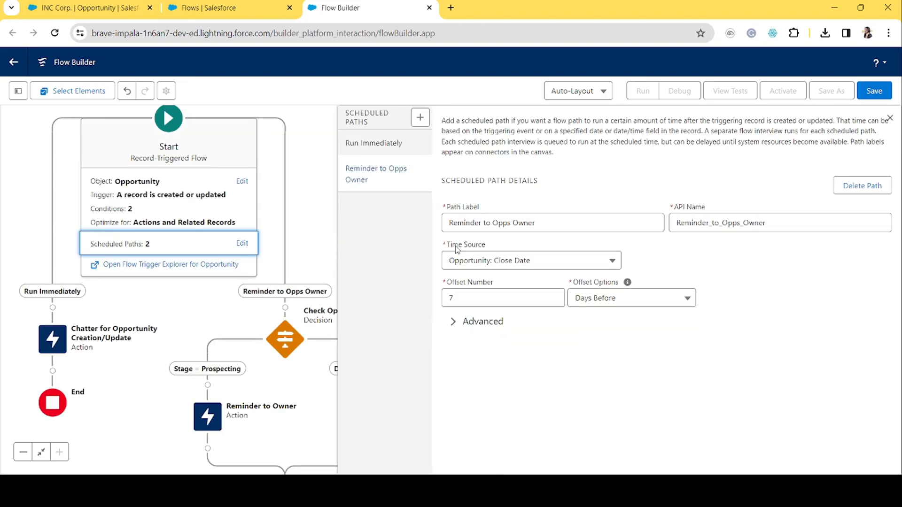
pyautogui.click(384, 141)
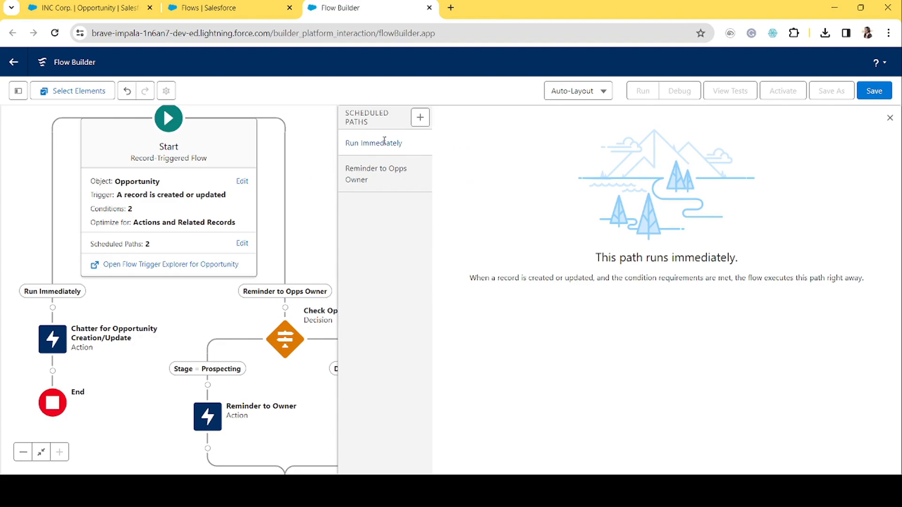
pyautogui.click(380, 177)
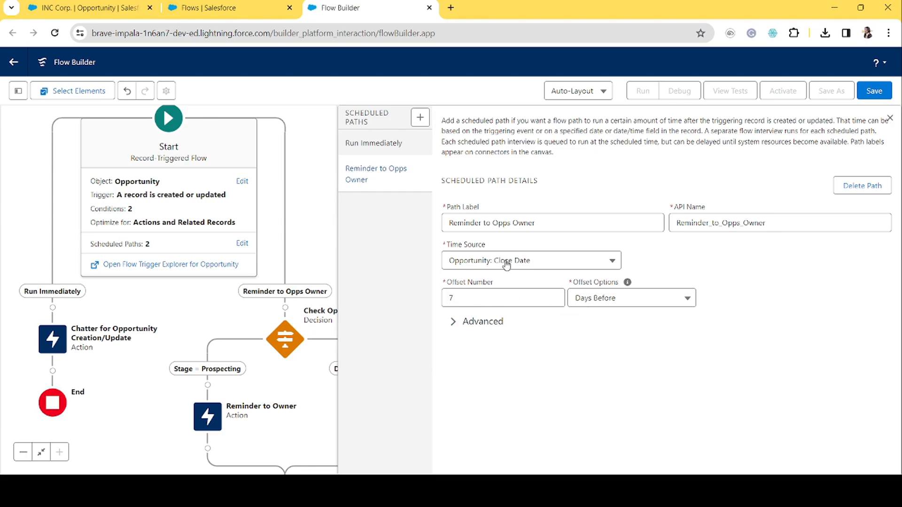
pyautogui.click(890, 118)
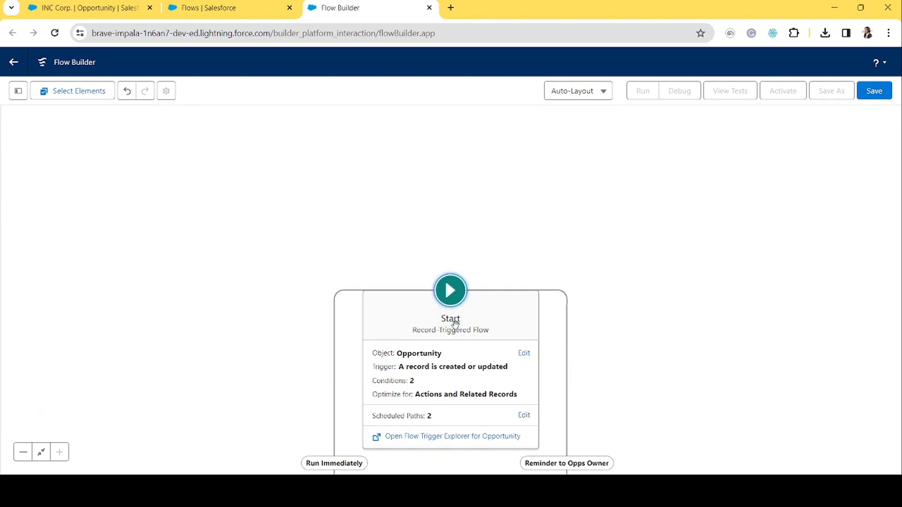
pyautogui.moveTo(637, 364); pyautogui.dragTo(550, 165)
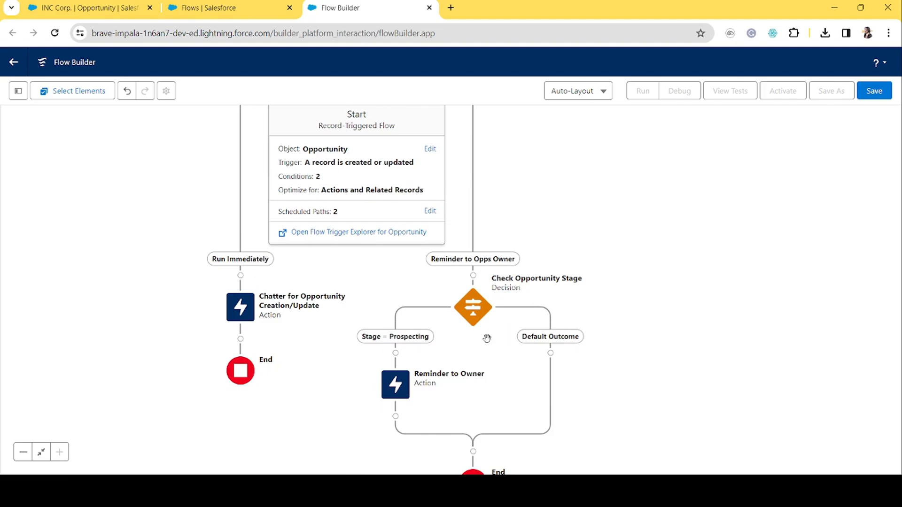
# Review the Check Opportunity Stage decision outcome and the Reminder to Owner action's message and target.
pyautogui.doubleClick(473, 316)
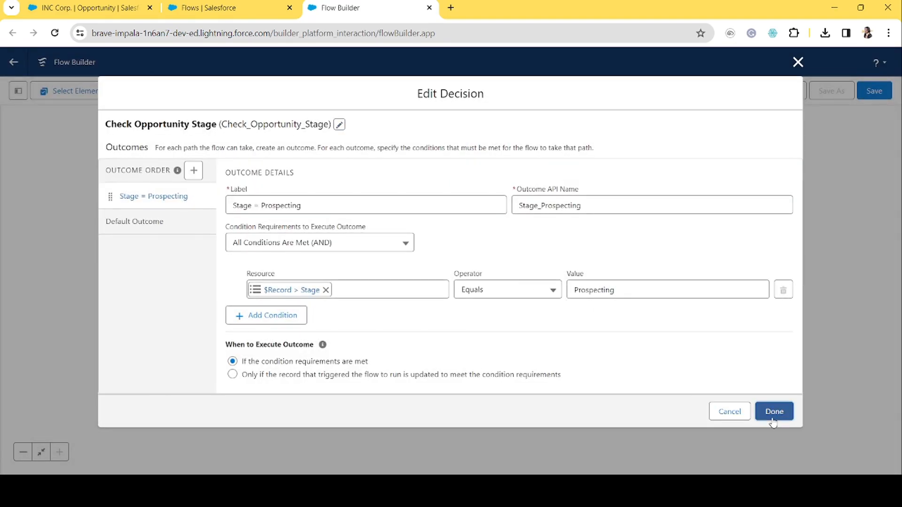
pyautogui.click(773, 410)
pyautogui.doubleClick(396, 247)
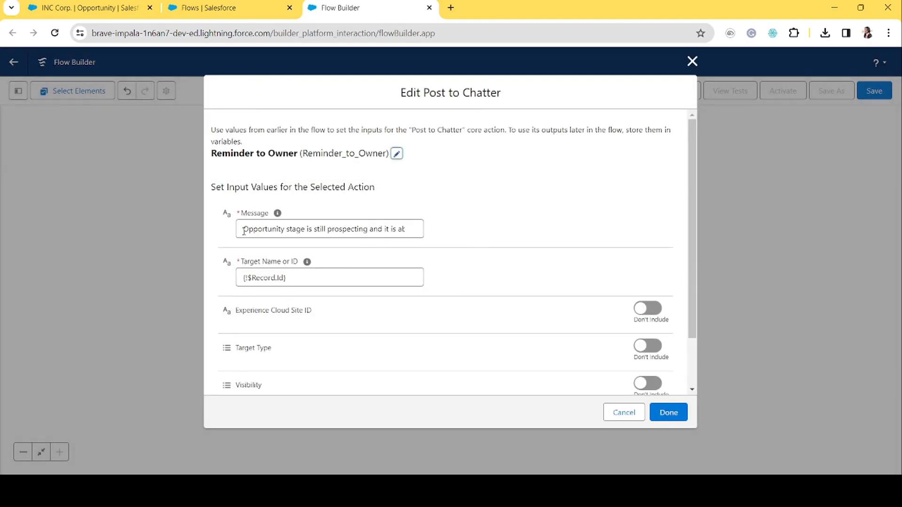
pyautogui.moveTo(243, 231); pyautogui.dragTo(445, 236)
pyautogui.click(447, 236)
pyautogui.click(692, 61)
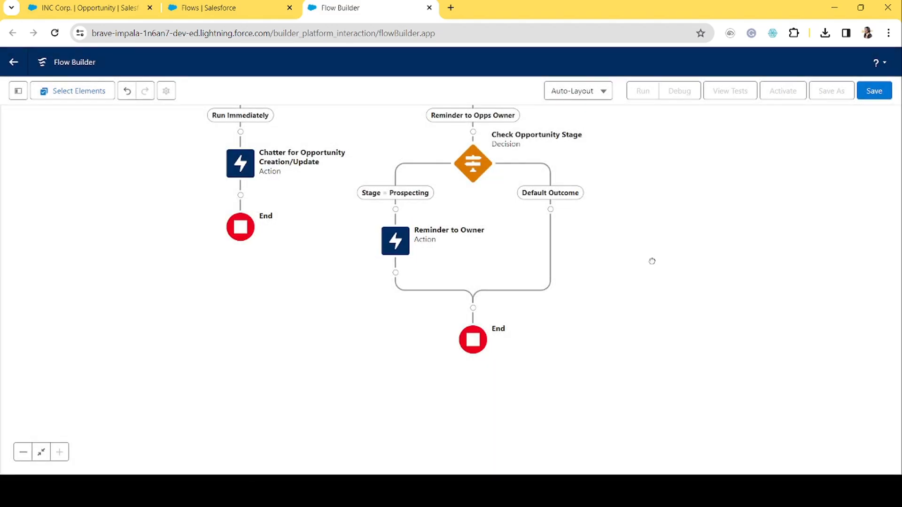
pyautogui.moveTo(652, 261); pyautogui.dragTo(680, 354)
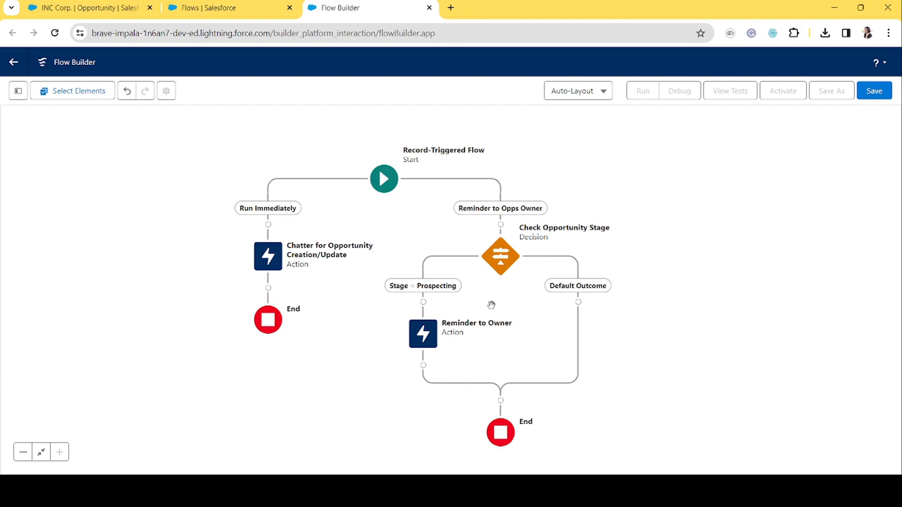
# Save the flow with the label Opportunity - After Save Flow and activate it.
pyautogui.click(874, 91)
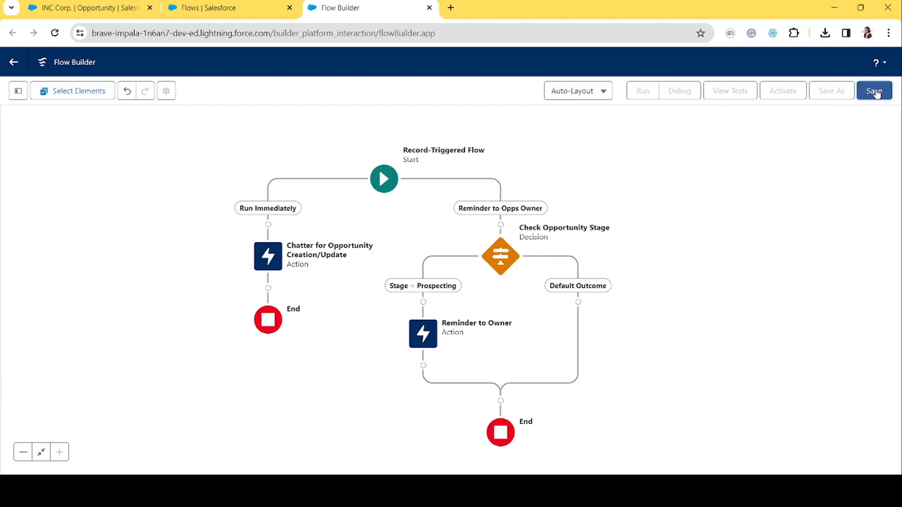
pyautogui.click(393, 220)
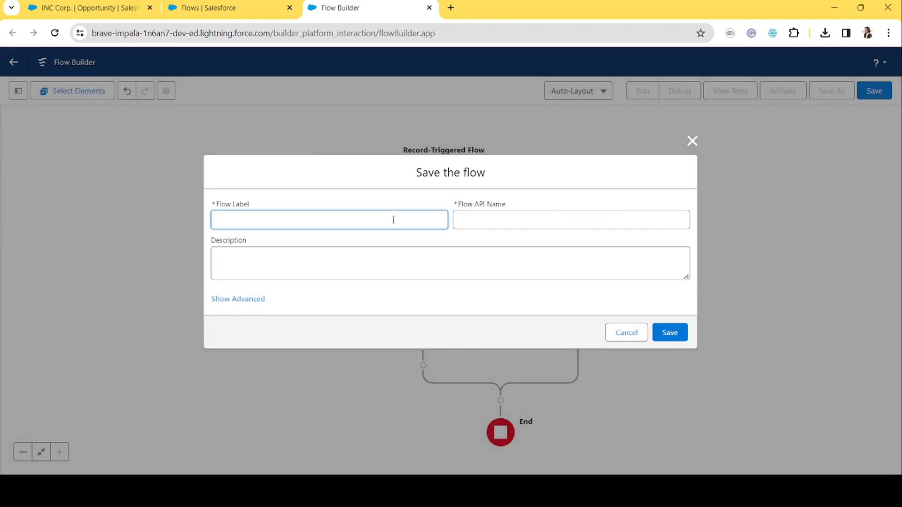
pyautogui.write('Opportunity - After Save Flow')
pyautogui.press('Tab')
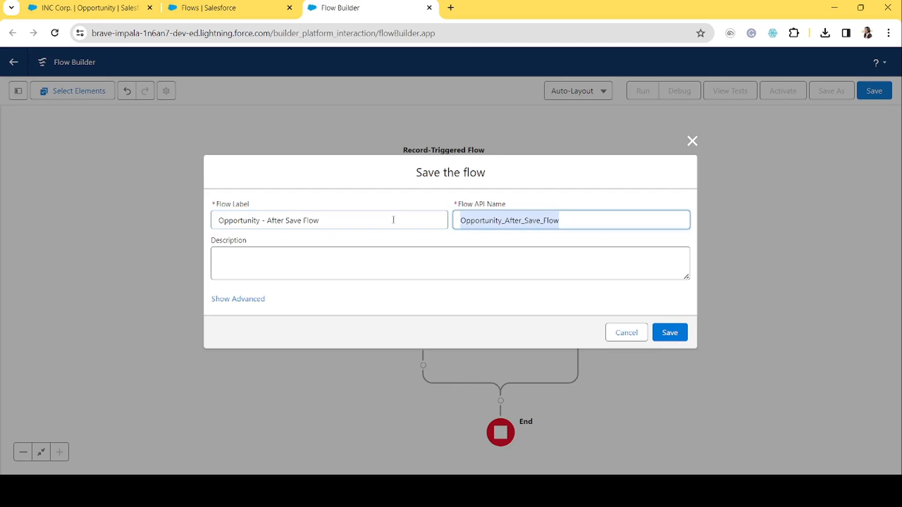
pyautogui.press('Tab')
pyautogui.click(677, 334)
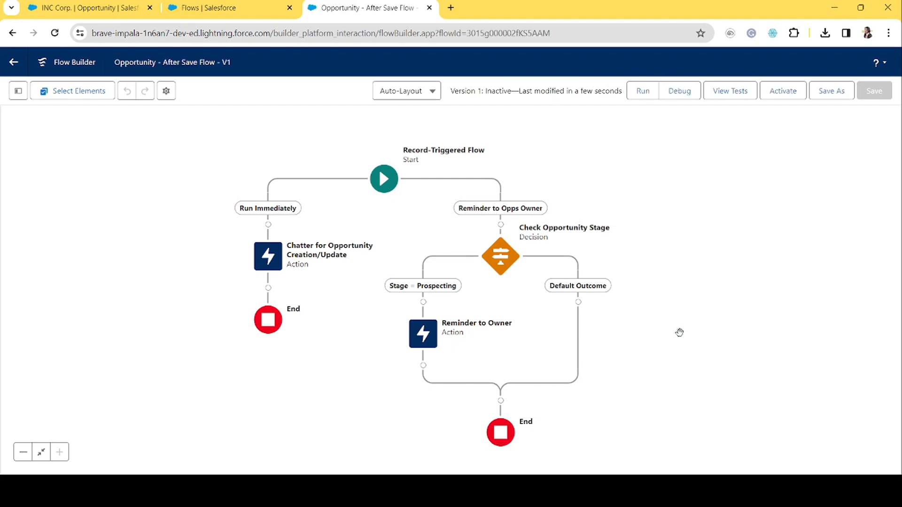
pyautogui.click(788, 93)
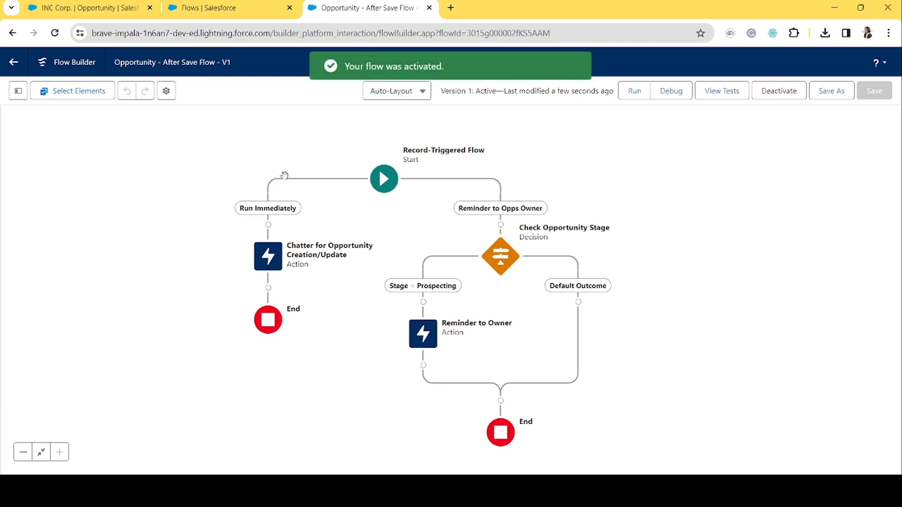
# Switch to the Salesforce opportunity tab and open the Opportunities list view.
pyautogui.click(89, 7)
pyautogui.moveTo(90, 8); pyautogui.dragTo(231, 7)
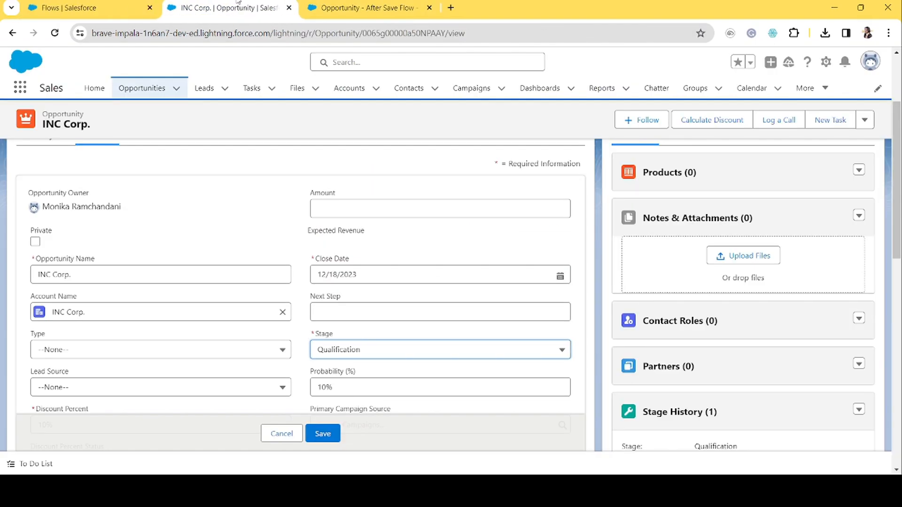
pyautogui.click(144, 88)
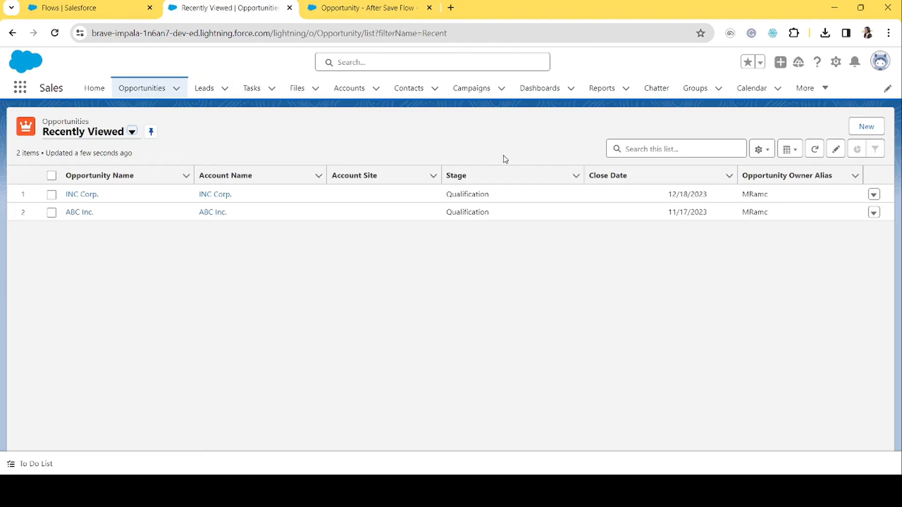
pyautogui.click(408, 2)
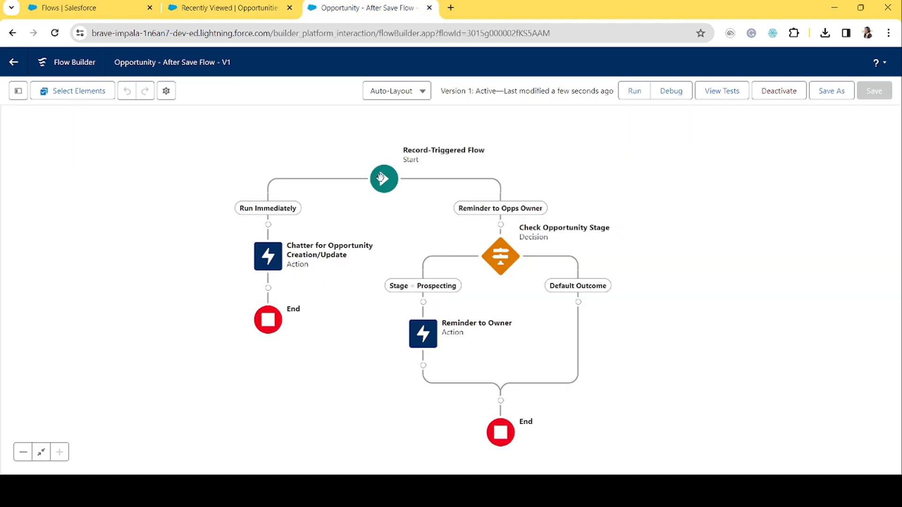
pyautogui.click(242, 5)
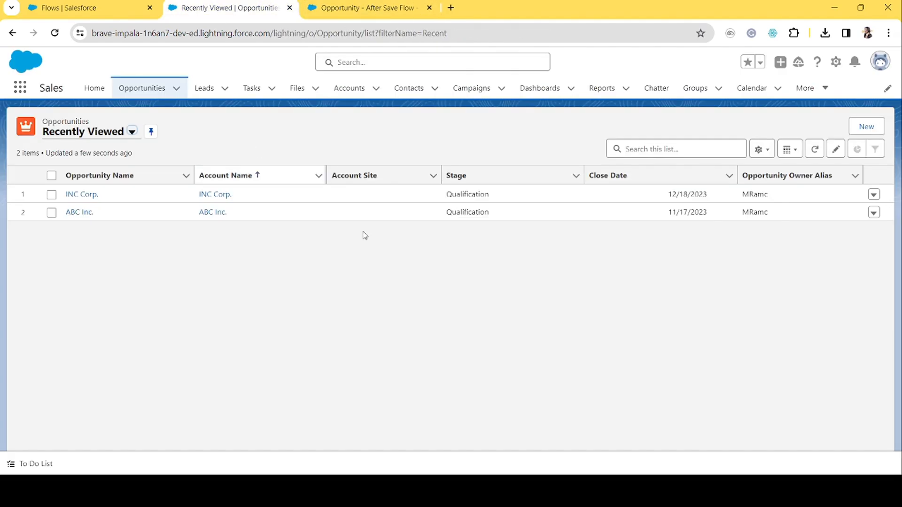
# Start a new opportunity named Test Opp 123 with type Existing Customer - Upgrade.
pyautogui.click(856, 127)
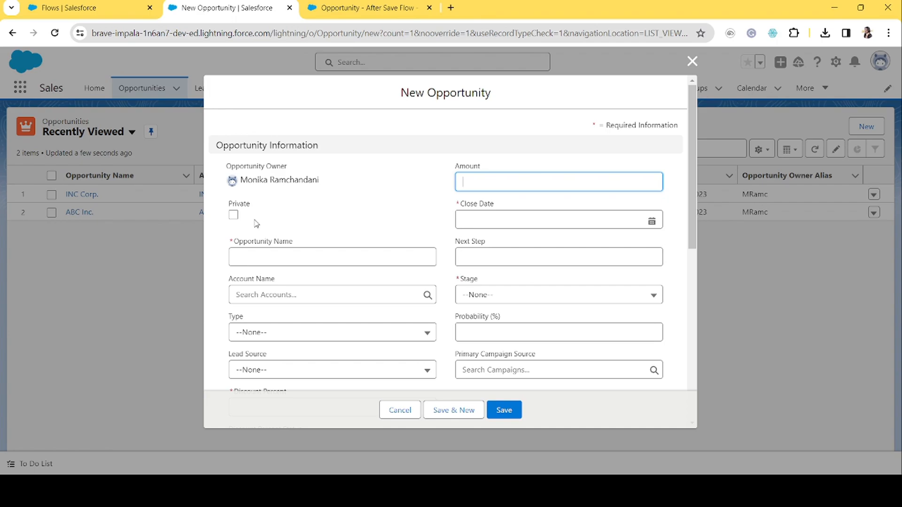
pyautogui.click(274, 256)
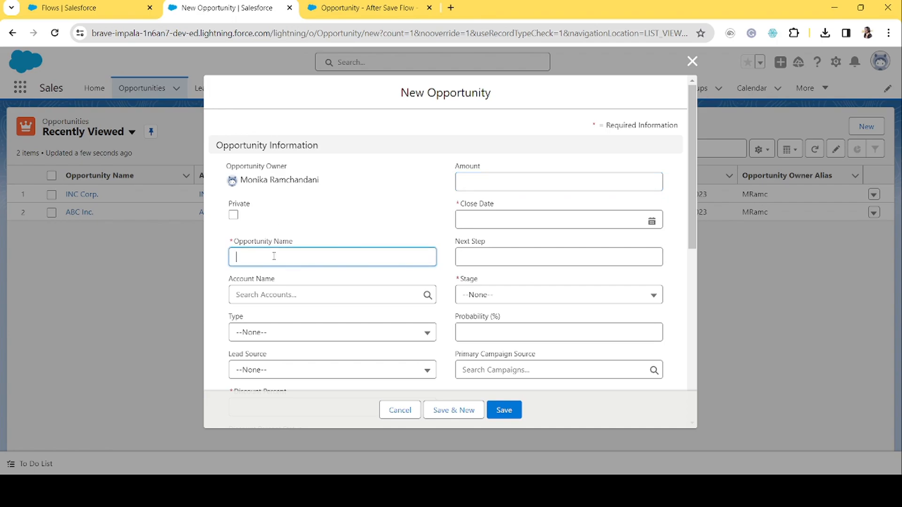
pyautogui.write('Test ')
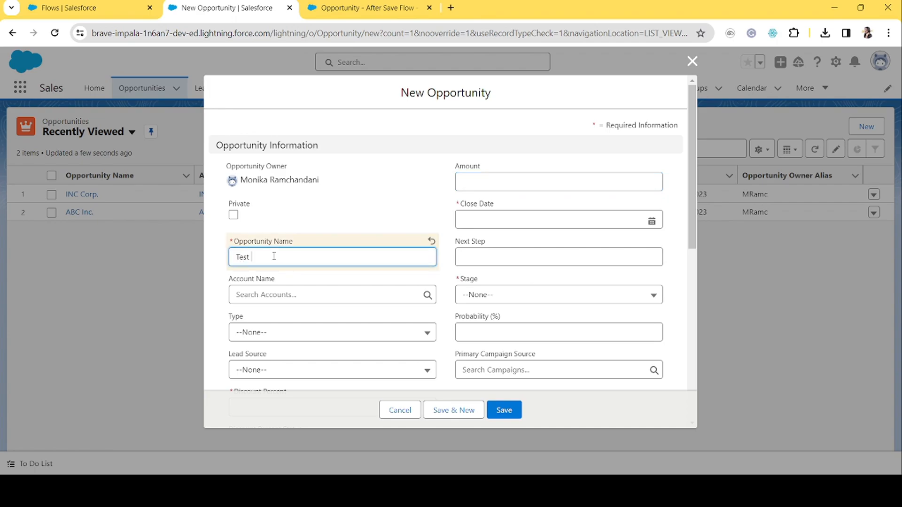
pyautogui.write('Opp 123')
pyautogui.scroll(-2, 336, 315)
pyautogui.click(284, 245)
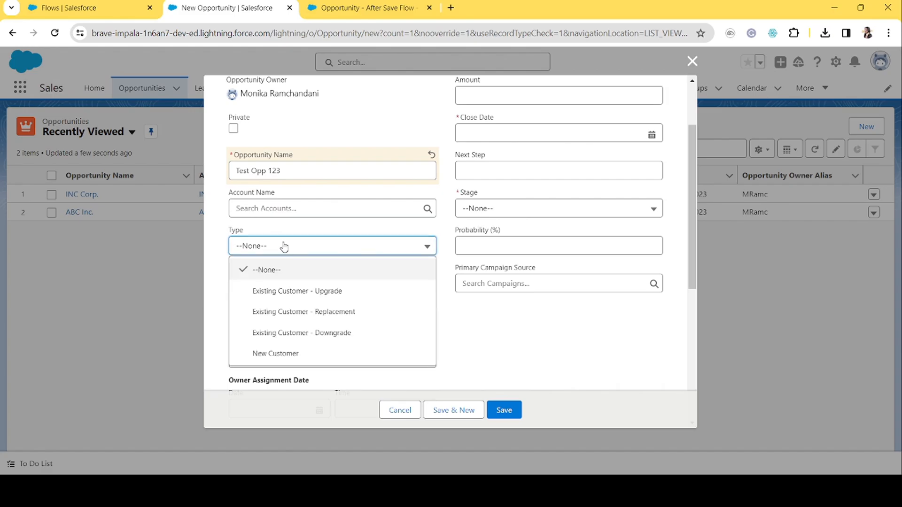
pyautogui.click(298, 290)
# Set the new opportunity's amount to 100000, close date to 1/31/2024 and stage to Prospecting.
pyautogui.scroll(2, 577, 153)
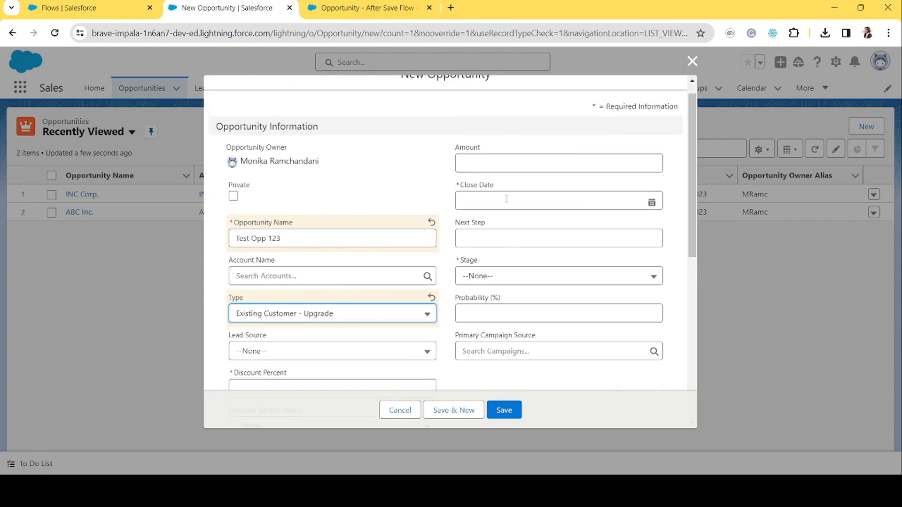
pyautogui.click(486, 165)
pyautogui.write('100000')
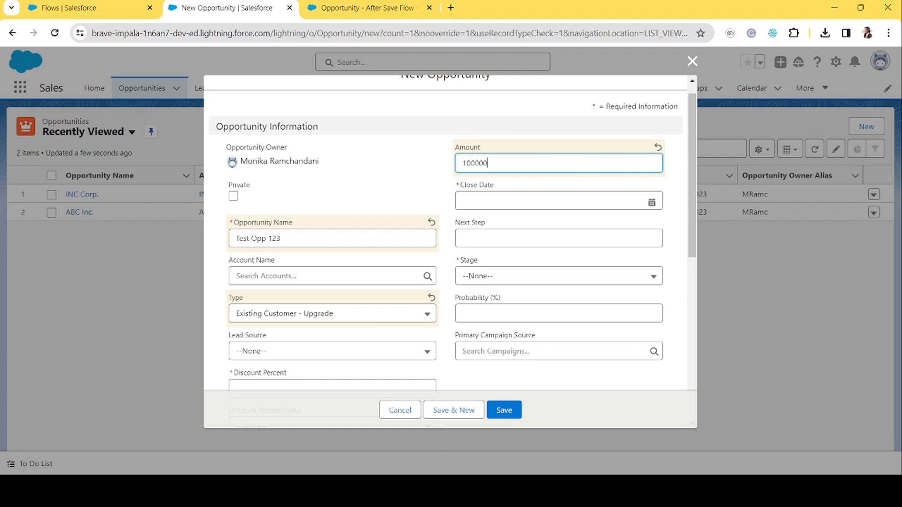
pyautogui.click(522, 199)
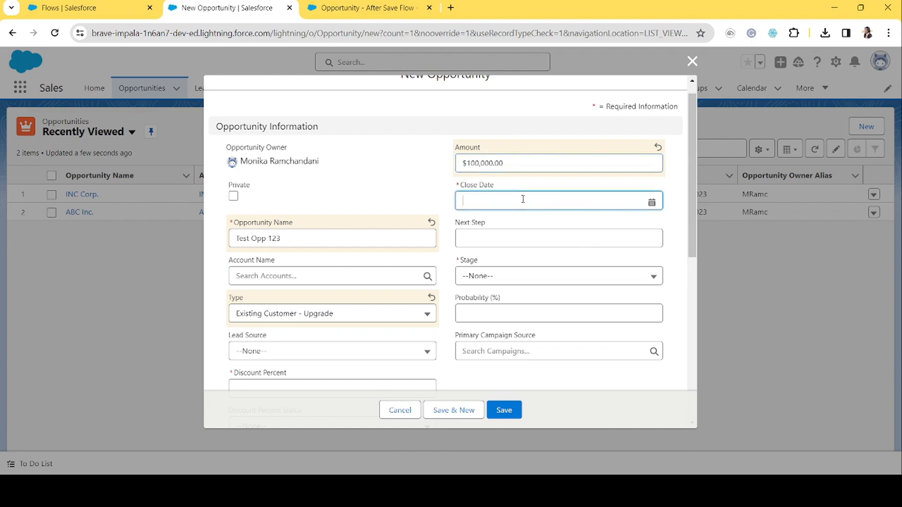
pyautogui.click(579, 361)
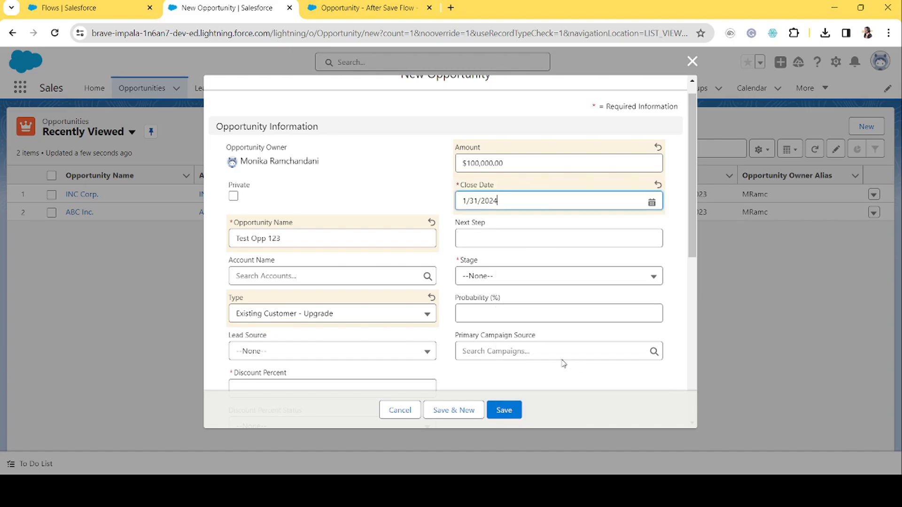
pyautogui.click(504, 277)
pyautogui.click(506, 323)
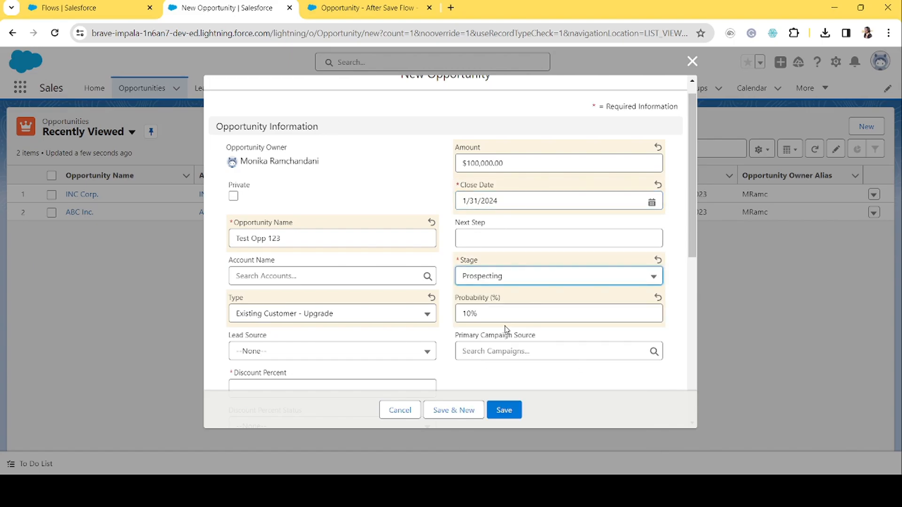
# Set the discount percent to 1 and the discount percent status to Approved.
pyautogui.scroll(-3, 504, 376)
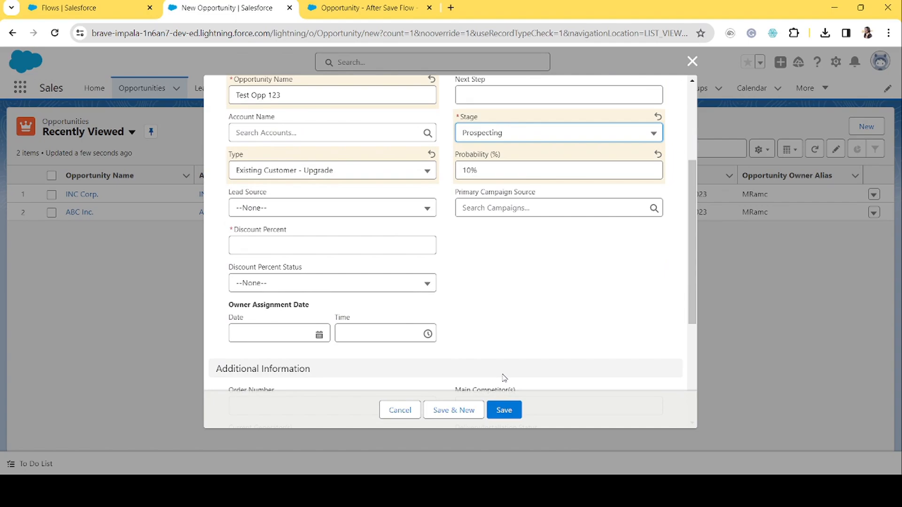
pyautogui.click(315, 253)
pyautogui.write('1')
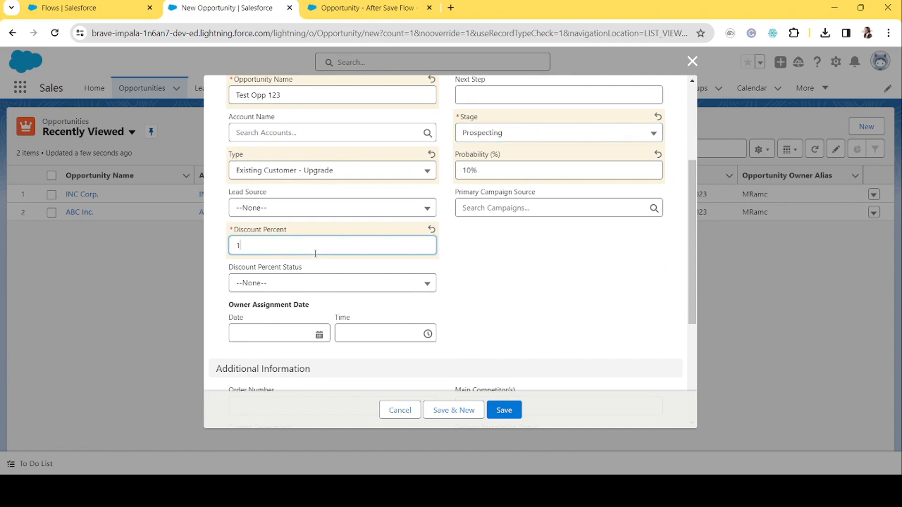
pyautogui.click(529, 318)
pyautogui.click(296, 290)
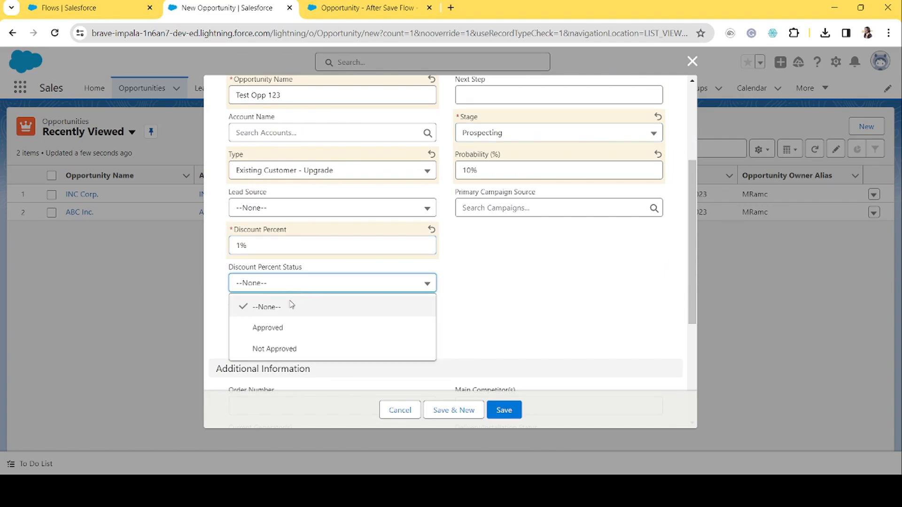
pyautogui.click(284, 326)
pyautogui.scroll(-4, 487, 326)
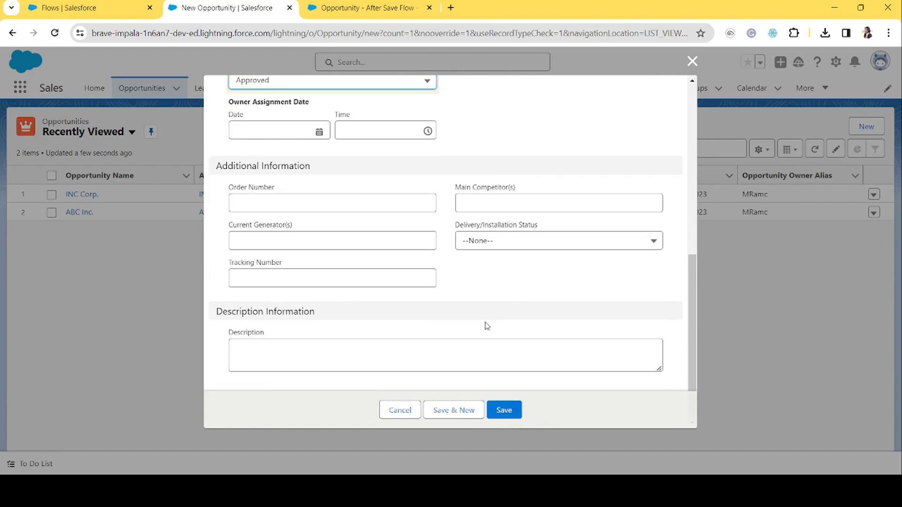
# Save the new opportunity and check its Chatter feed for the opportunity-created post.
pyautogui.click(513, 414)
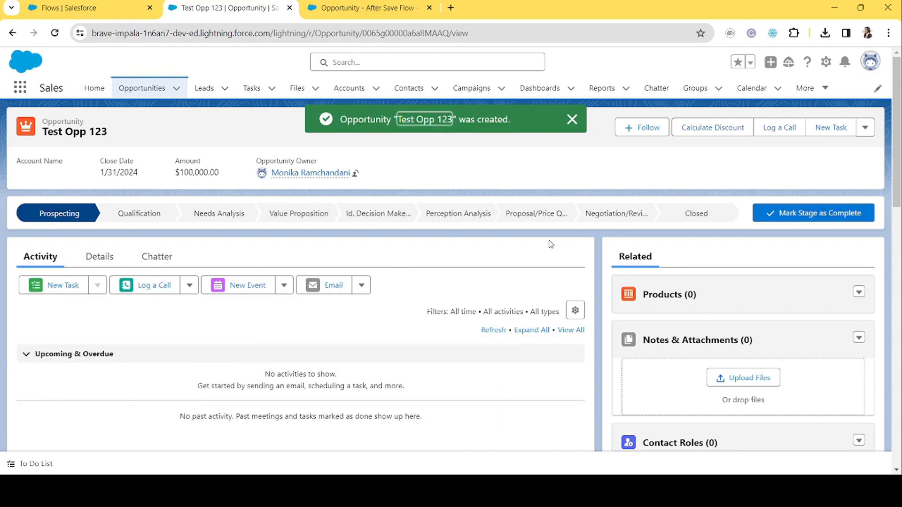
pyautogui.click(100, 256)
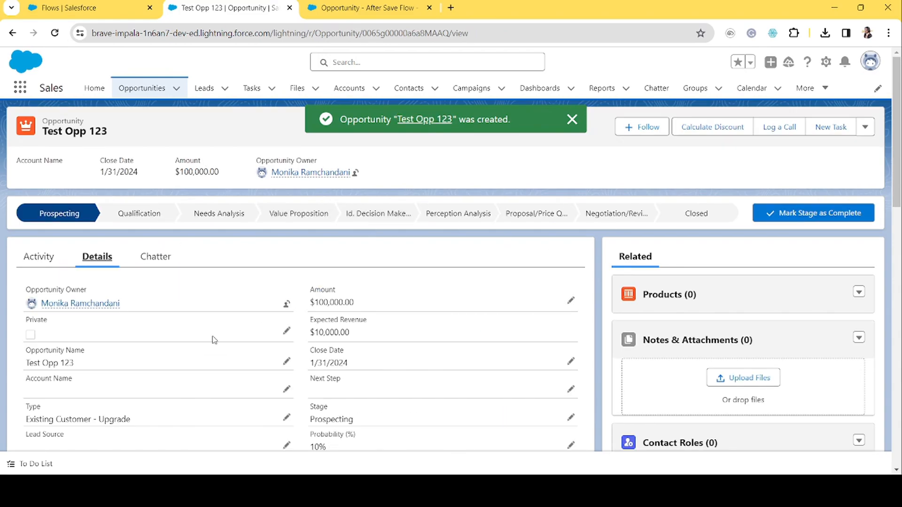
pyautogui.click(159, 255)
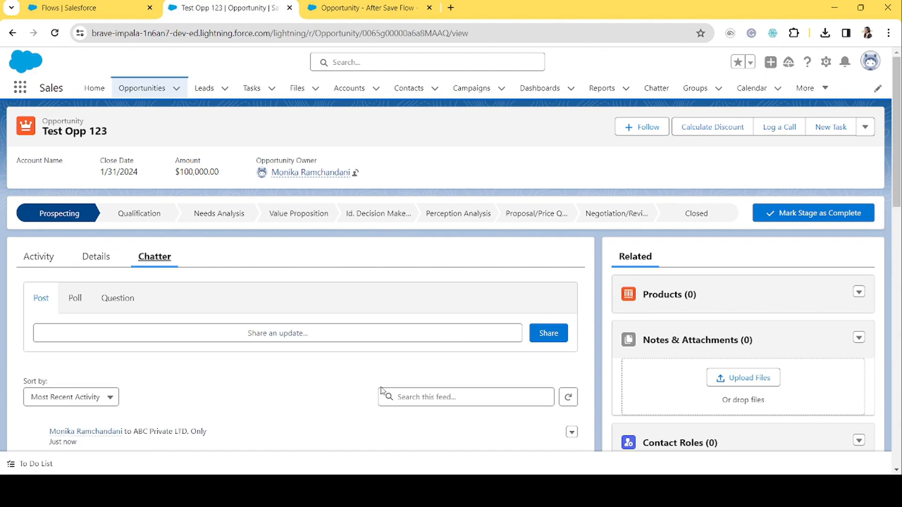
pyautogui.scroll(-3, 222, 253)
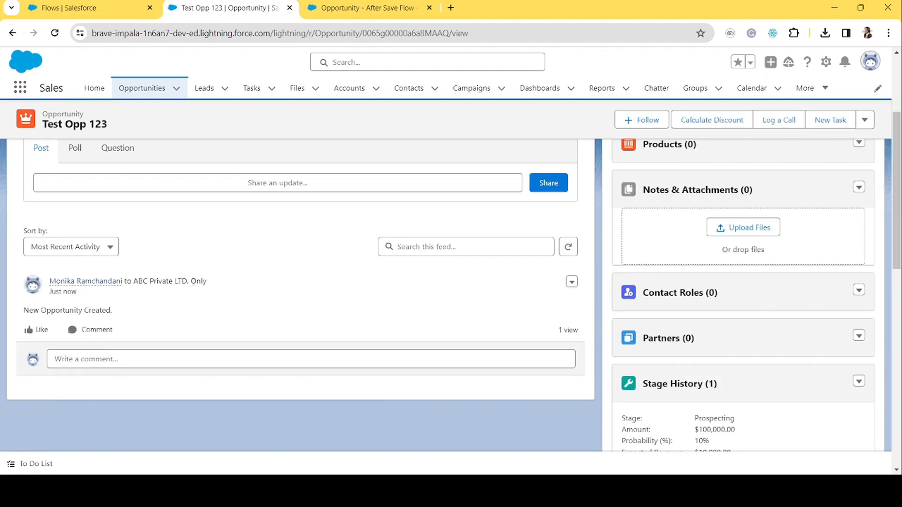
pyautogui.moveTo(126, 314); pyautogui.dragTo(18, 318)
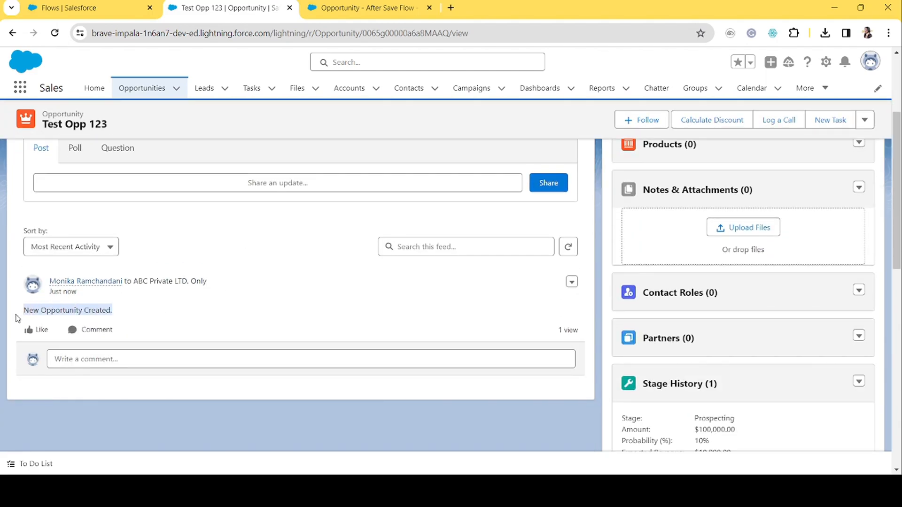
pyautogui.click(138, 320)
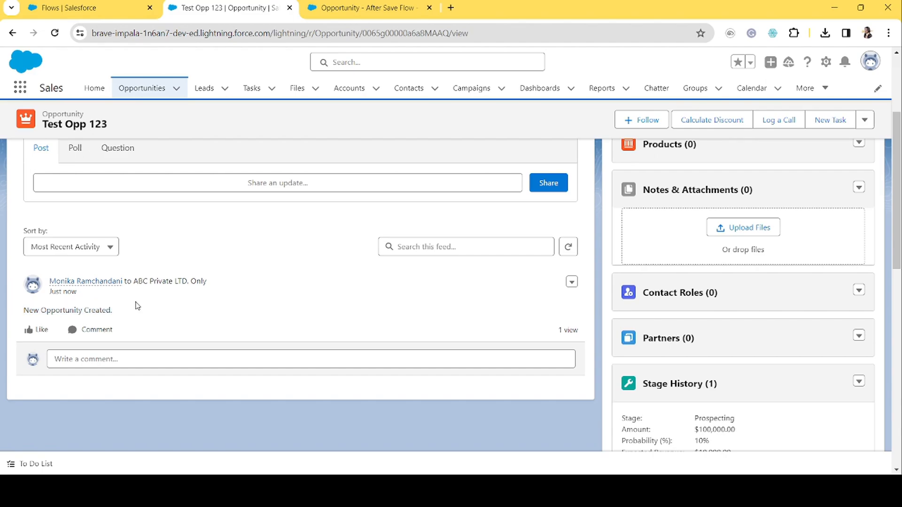
# Open the flow's Chatter for Opportunity Creation/Update action to review its message, then close it.
pyautogui.click(387, 8)
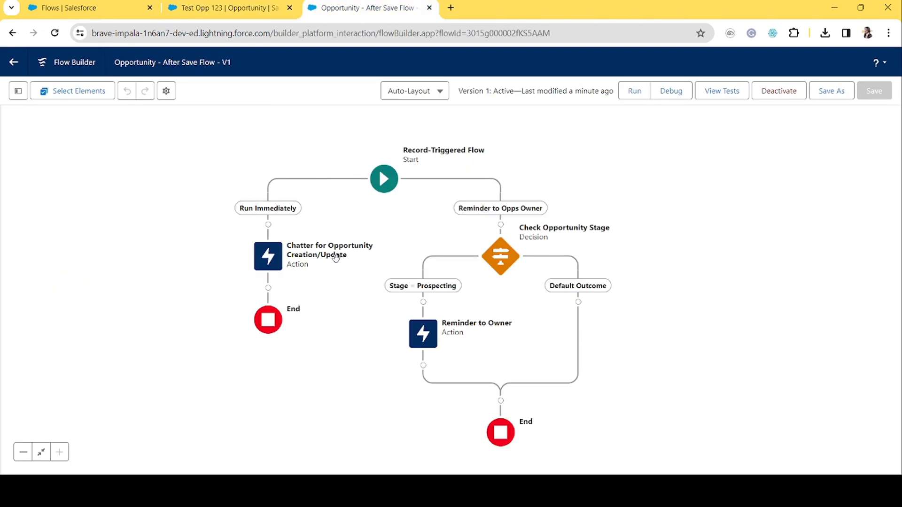
pyautogui.doubleClick(266, 270)
pyautogui.moveTo(348, 226); pyautogui.dragTo(237, 236)
pyautogui.click(367, 217)
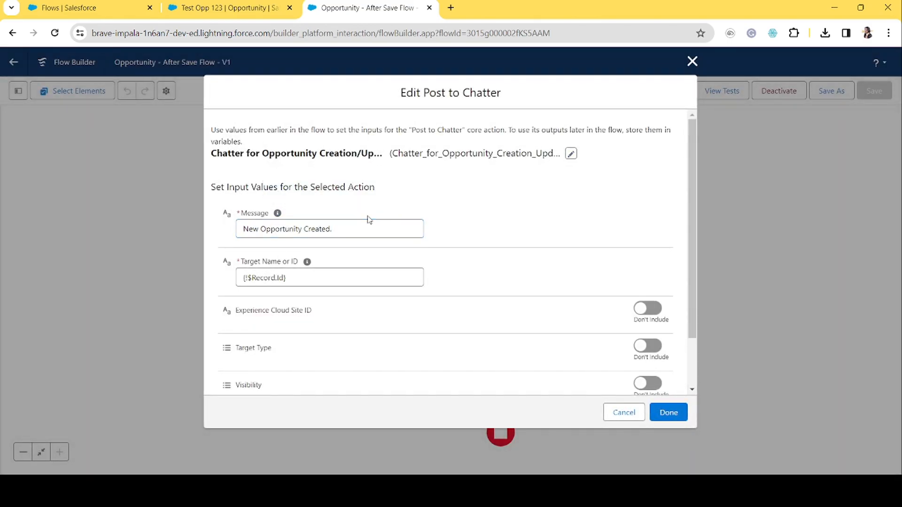
pyautogui.moveTo(346, 227); pyautogui.dragTo(238, 242)
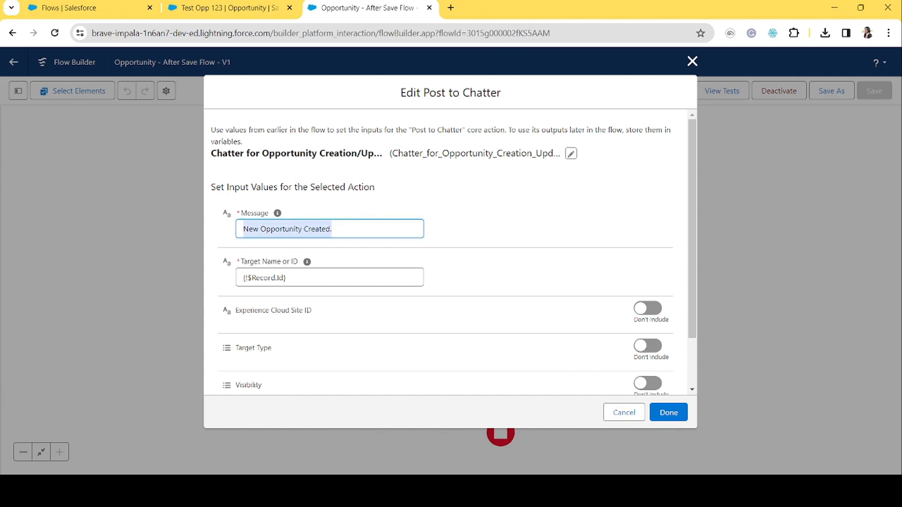
pyautogui.click(385, 215)
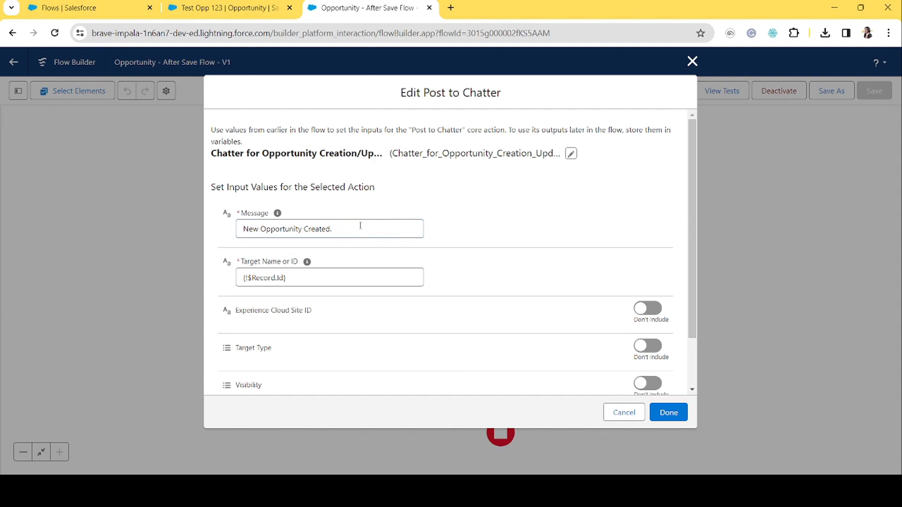
pyautogui.moveTo(361, 227); pyautogui.dragTo(214, 238)
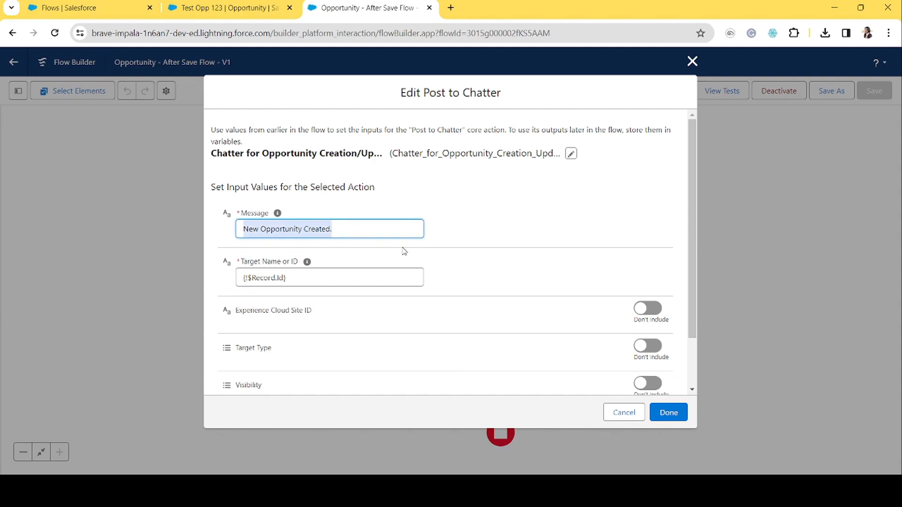
pyautogui.click(467, 230)
pyautogui.click(692, 61)
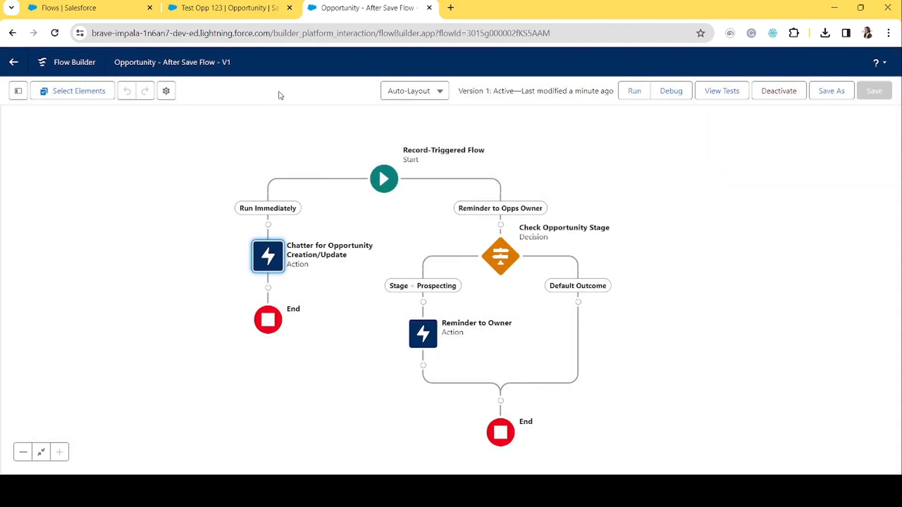
pyautogui.click(162, 249)
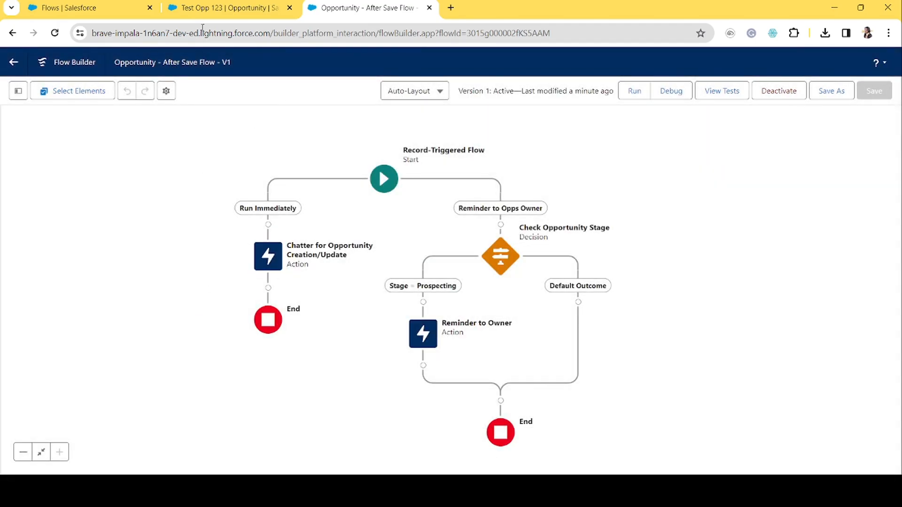
pyautogui.click(251, 9)
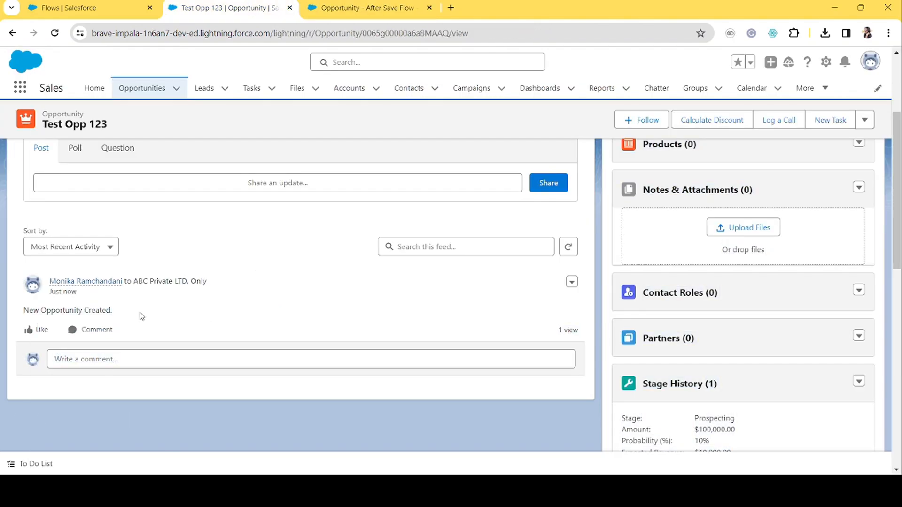
pyautogui.click(393, 4)
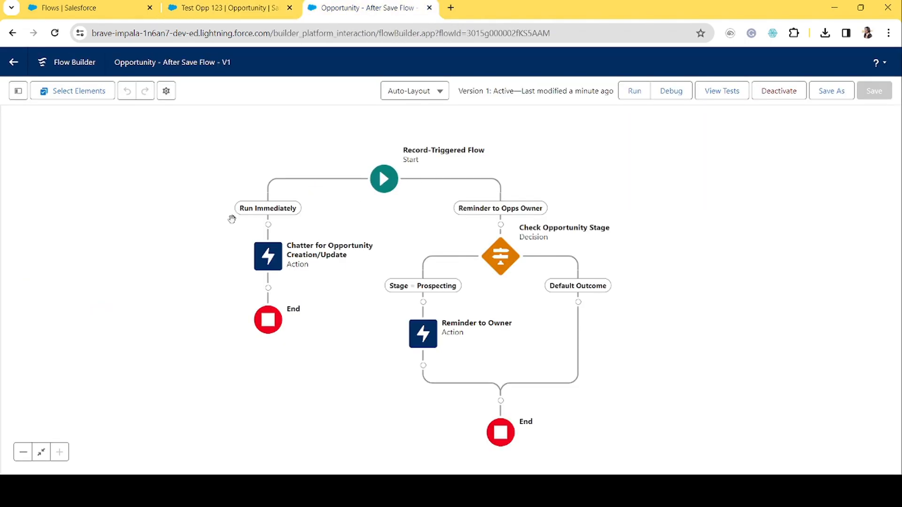
pyautogui.click(233, 2)
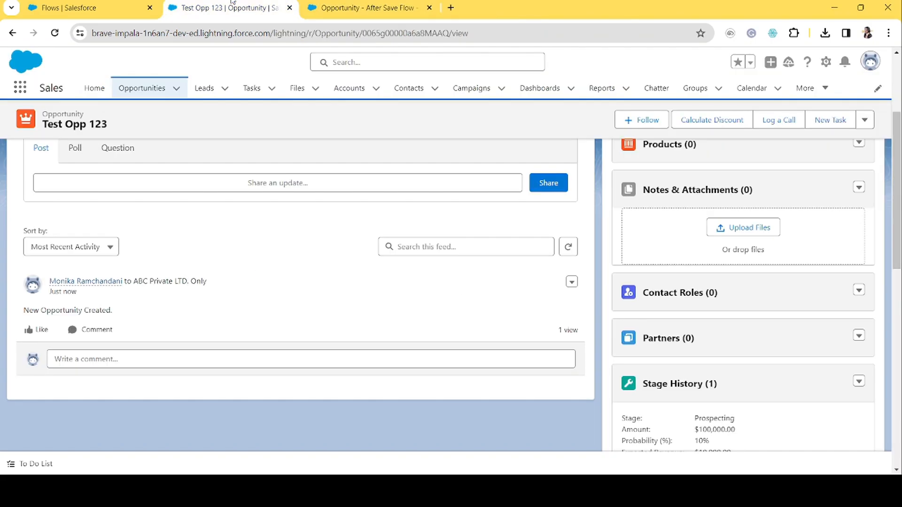
pyautogui.click(394, 5)
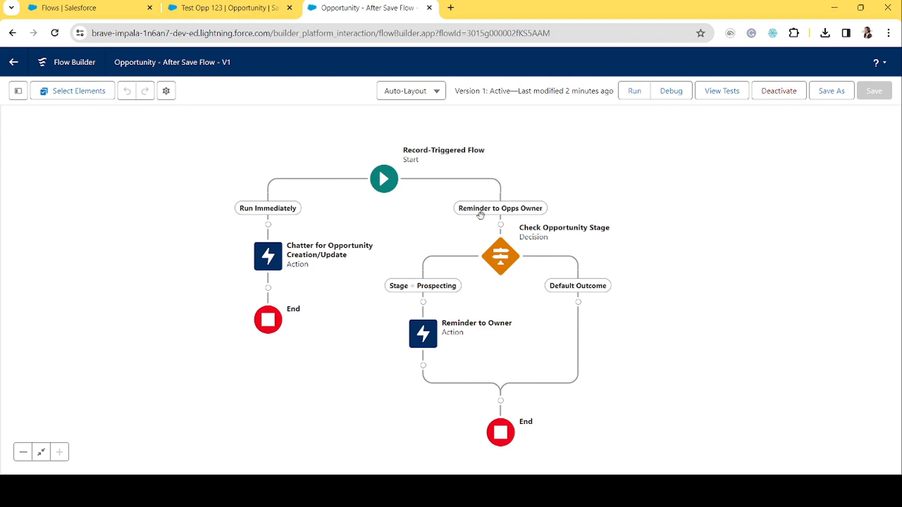
pyautogui.click(235, 8)
# Change the opportunity's close date to 1/27/2024 and save the record.
pyautogui.scroll(3, 171, 177)
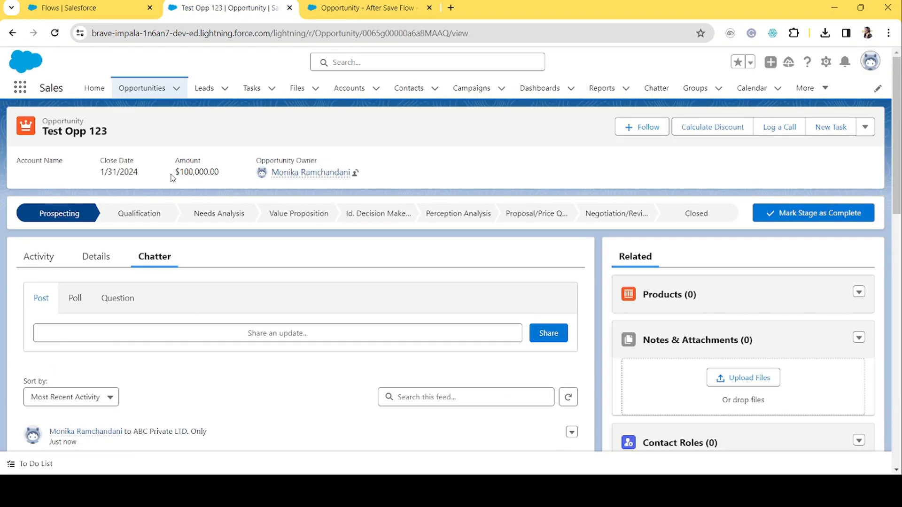
pyautogui.click(80, 252)
pyautogui.scroll(-2, 356, 369)
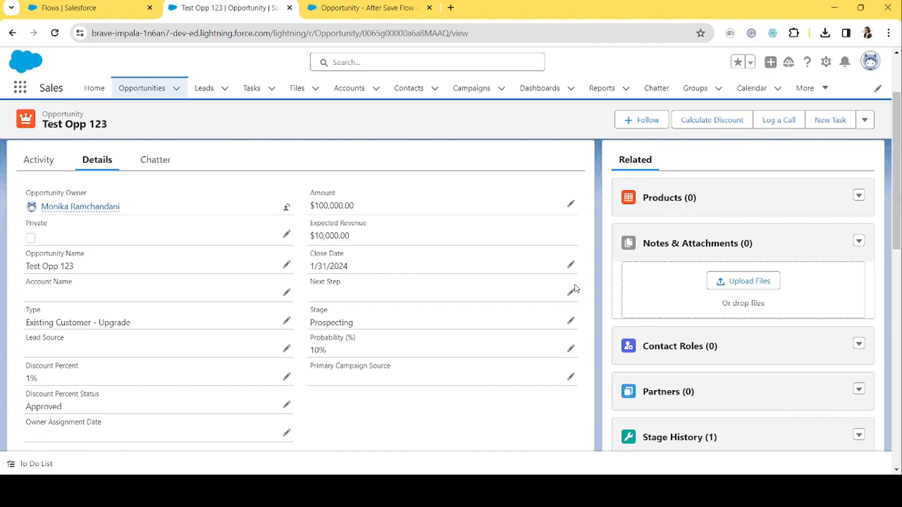
pyautogui.click(571, 265)
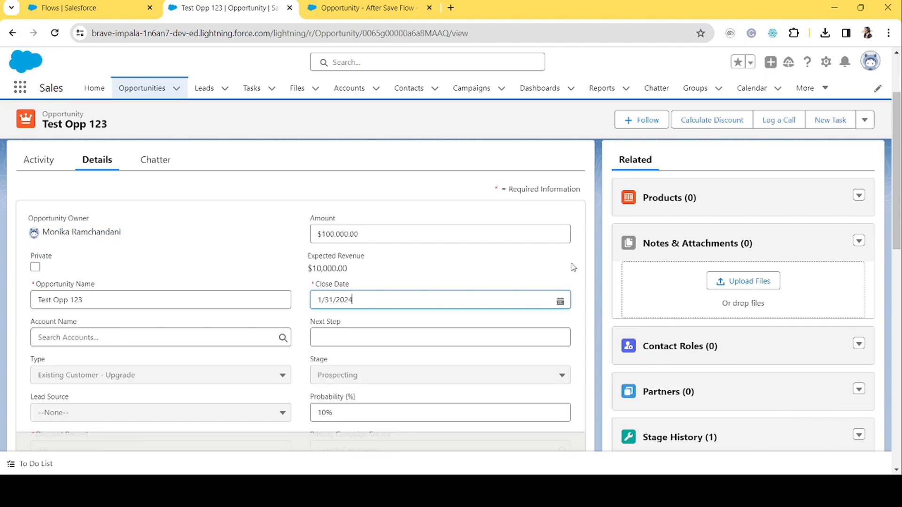
pyautogui.click(420, 296)
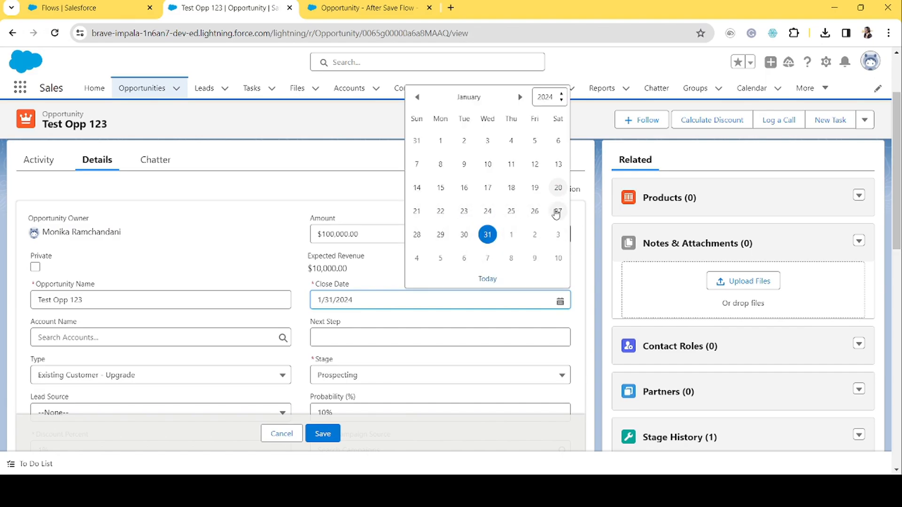
pyautogui.click(556, 212)
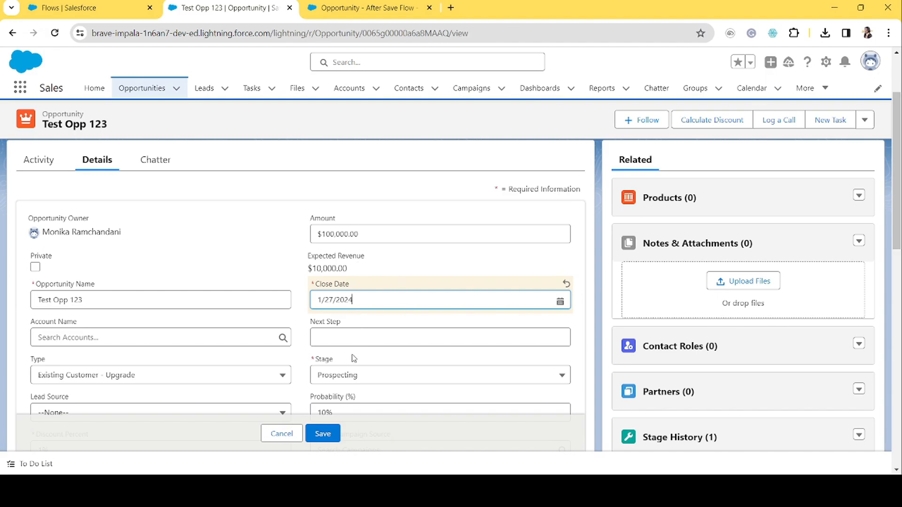
pyautogui.click(324, 435)
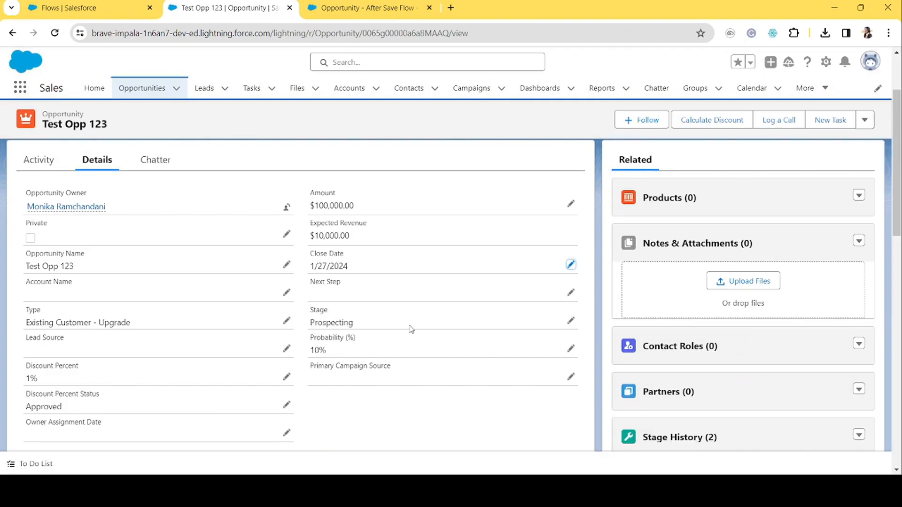
# Reload the opportunity record and check its Chatter feed for the Prospecting reminder post.
pyautogui.click(165, 172)
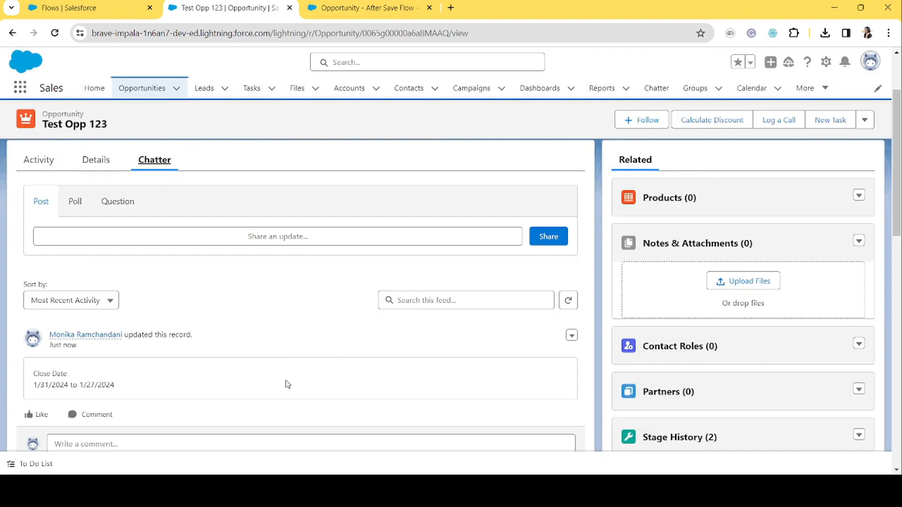
pyautogui.click(377, 33)
pyautogui.press('Return')
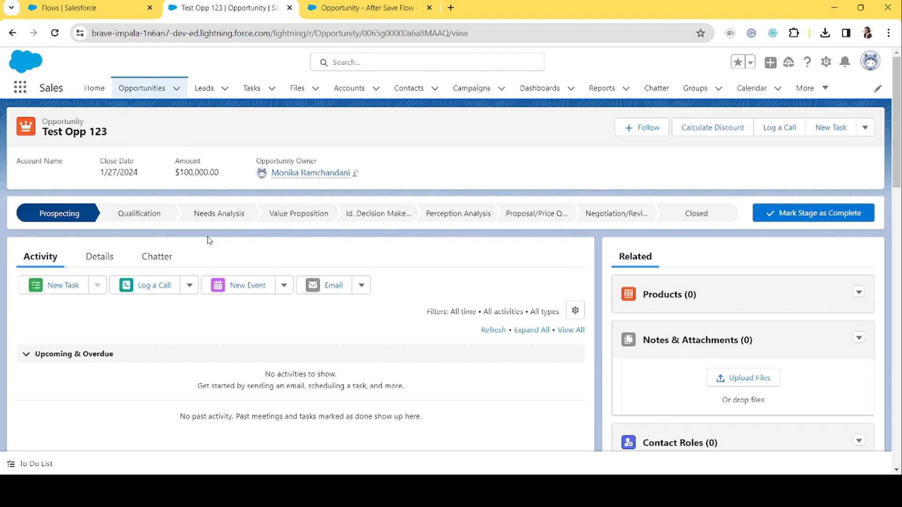
pyautogui.click(156, 257)
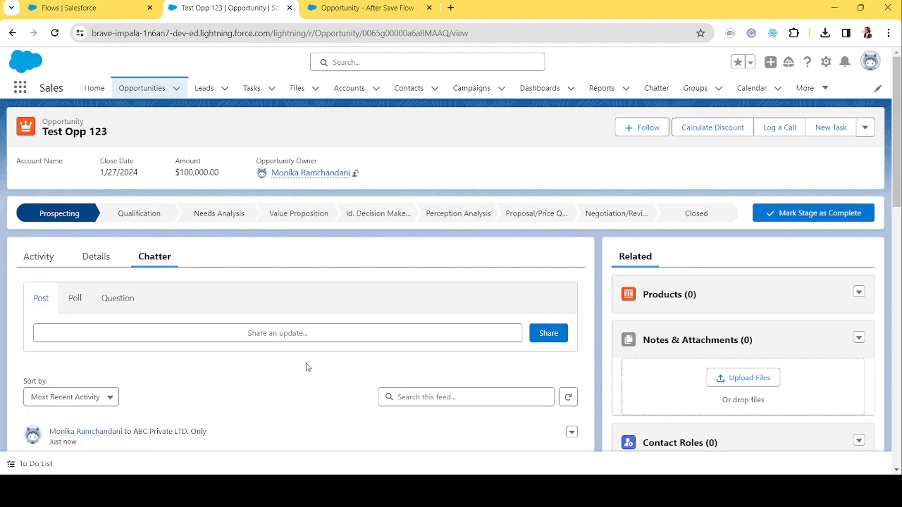
pyautogui.scroll(-3, 304, 376)
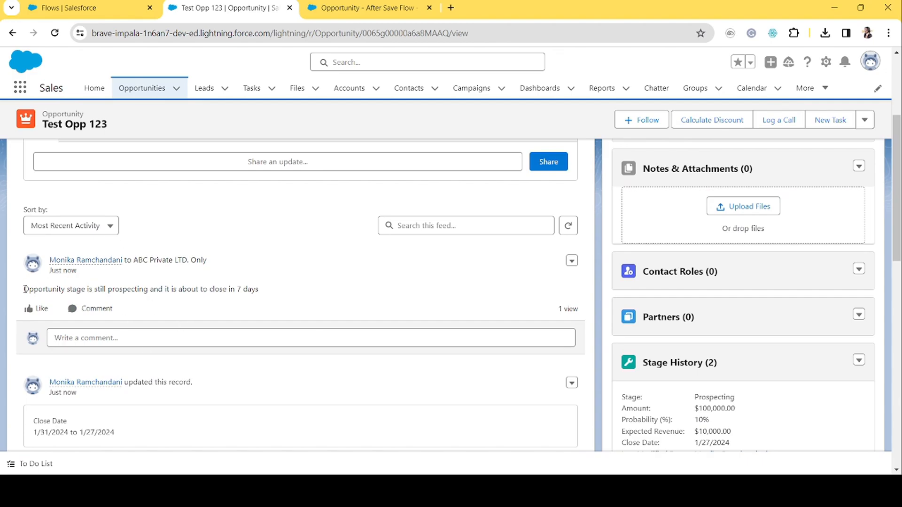
pyautogui.moveTo(25, 289); pyautogui.dragTo(277, 286)
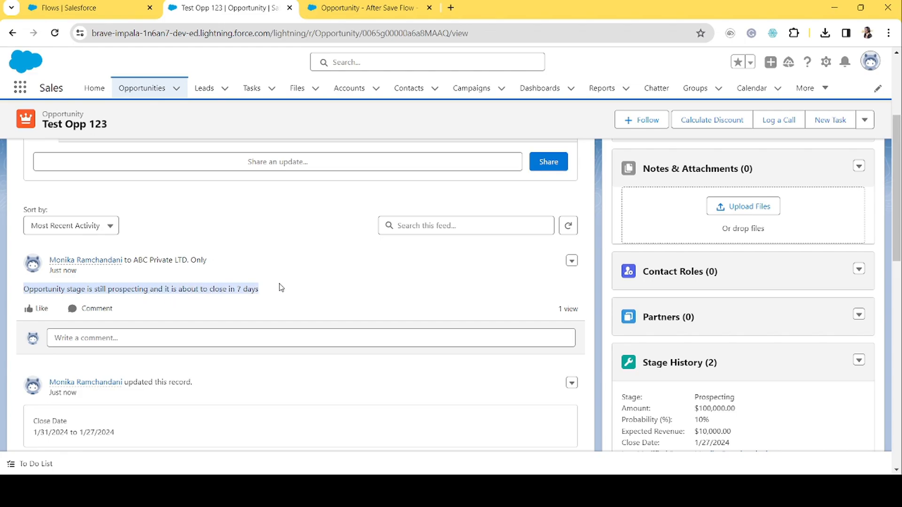
pyautogui.click(286, 294)
pyautogui.scroll(1, 286, 294)
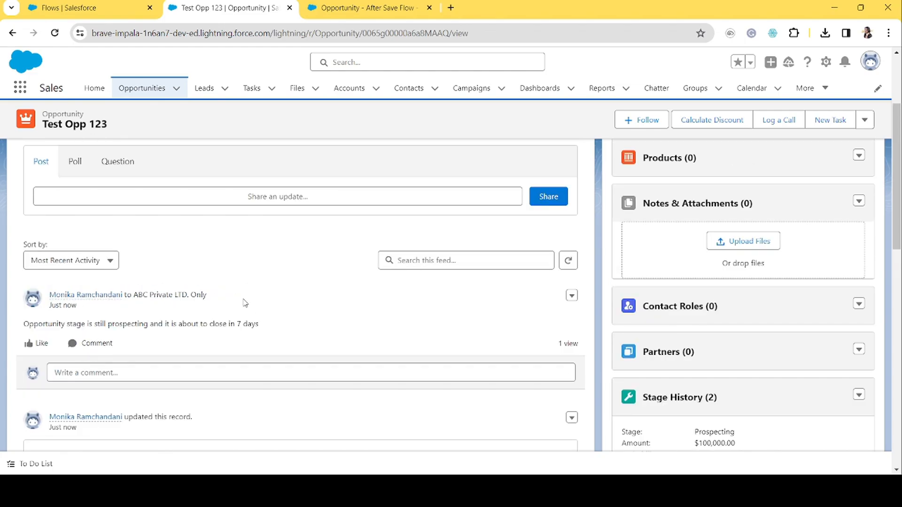
pyautogui.scroll(2, 299, 284)
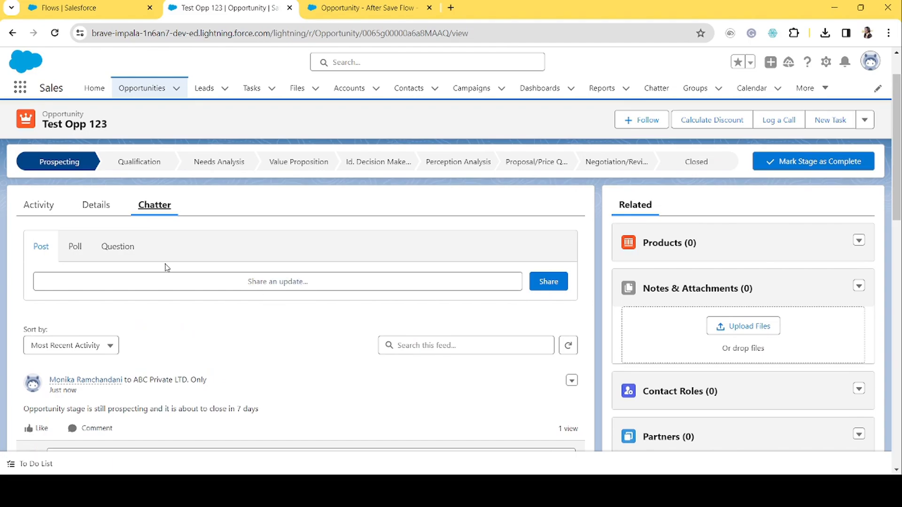
# Compare the opportunity's details with the reminder post in its Chatter feed.
pyautogui.click(370, 12)
pyautogui.click(251, 8)
pyautogui.click(96, 214)
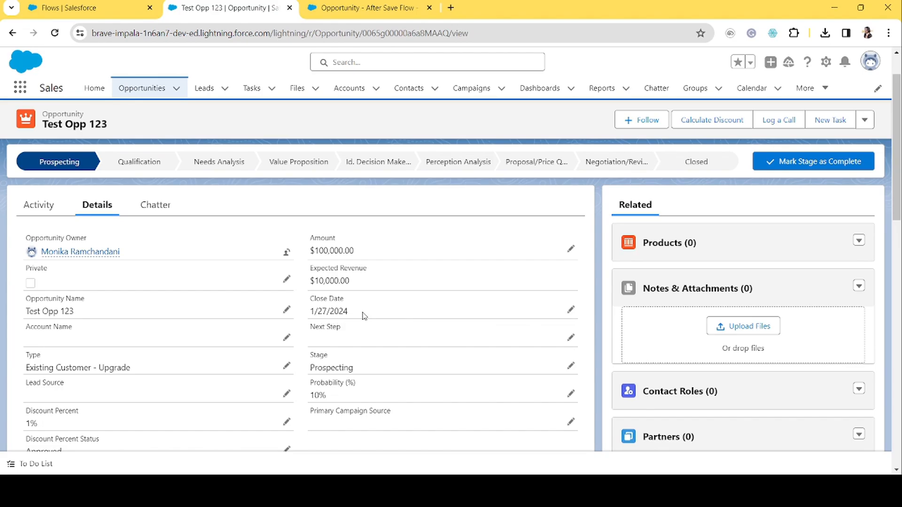
pyautogui.click(158, 210)
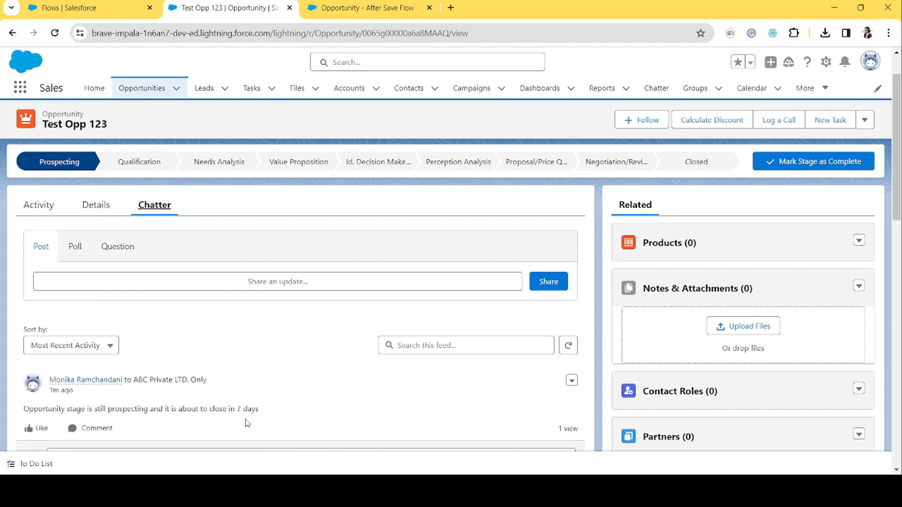
pyautogui.moveTo(273, 417); pyautogui.dragTo(26, 409)
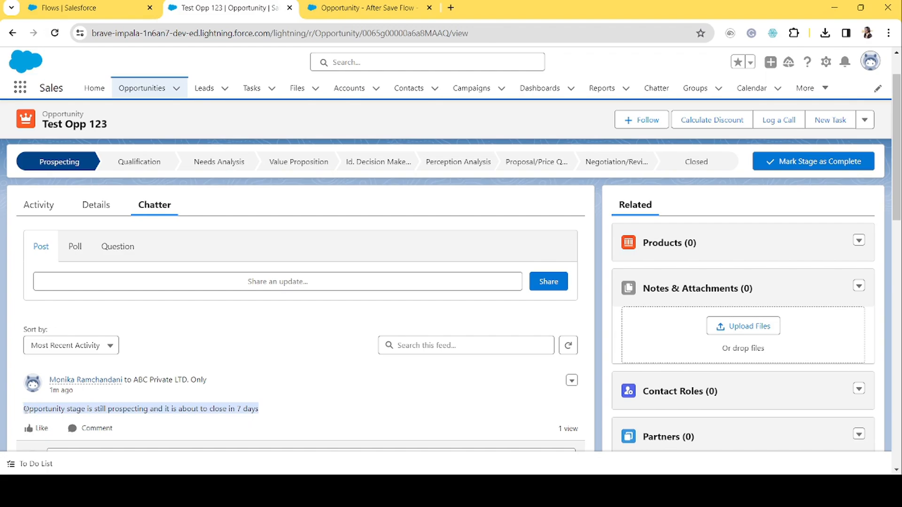
pyautogui.click(260, 411)
pyautogui.click(394, 3)
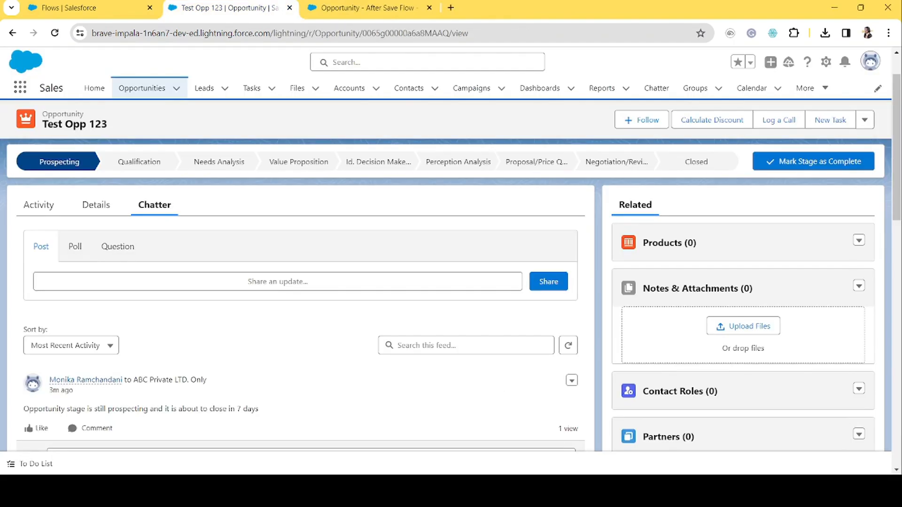
# Start a new opportunity from the Opportunities list and name it Test Opp 2.
pyautogui.click(129, 92)
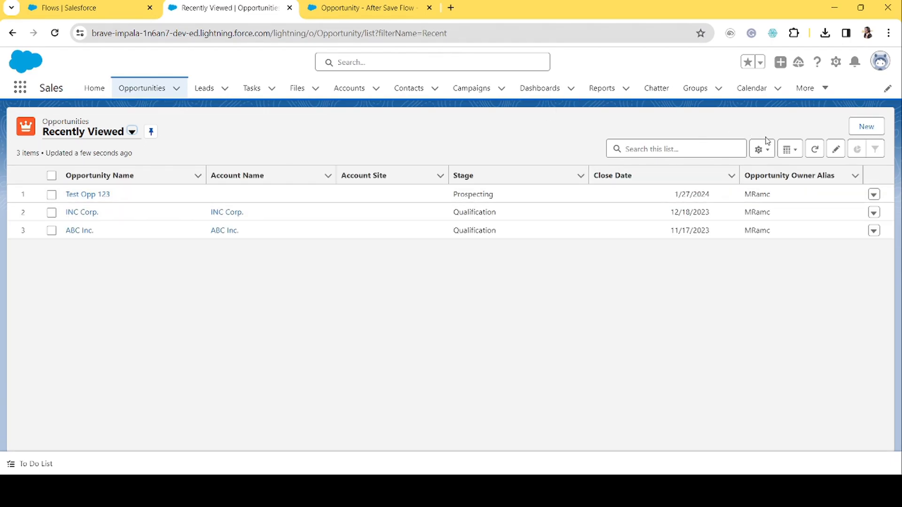
pyautogui.click(866, 125)
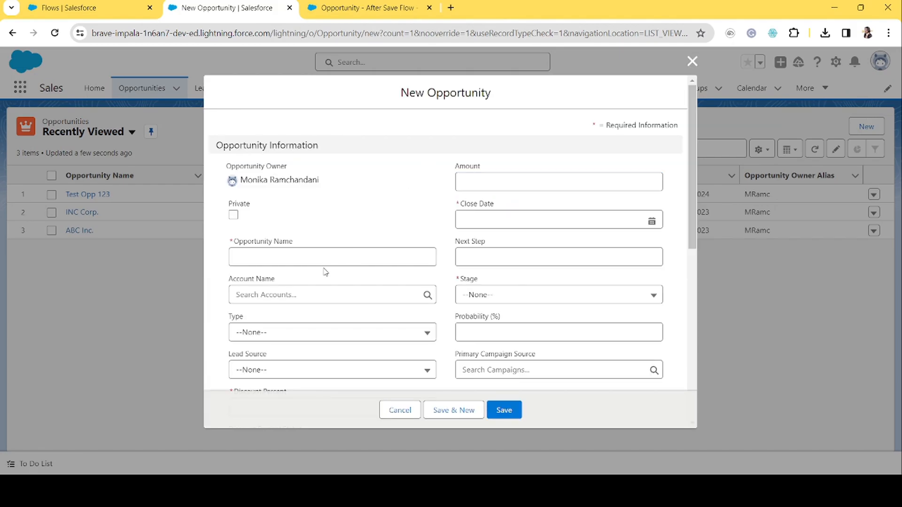
pyautogui.click(290, 256)
pyautogui.write('Test Opp 2')
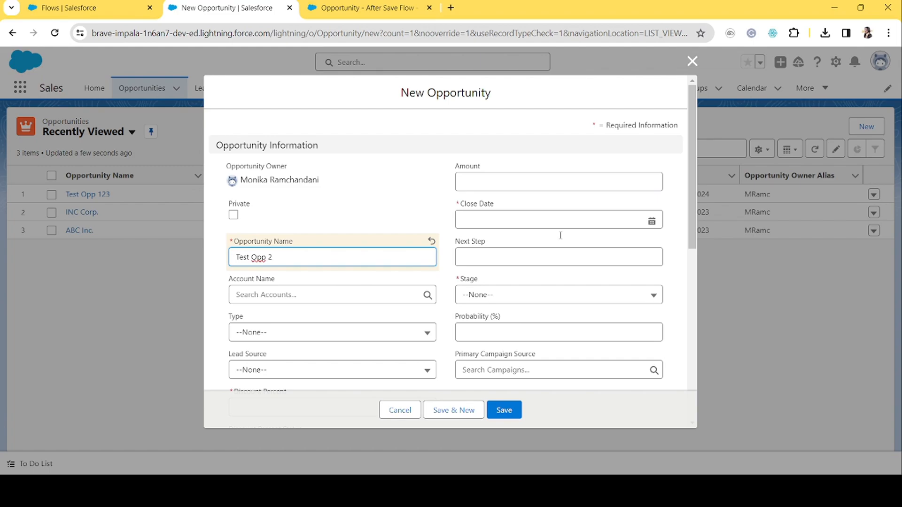
# Set the new opportunity's close date to 1/31/2024 and its stage to Prospecting.
pyautogui.click(526, 218)
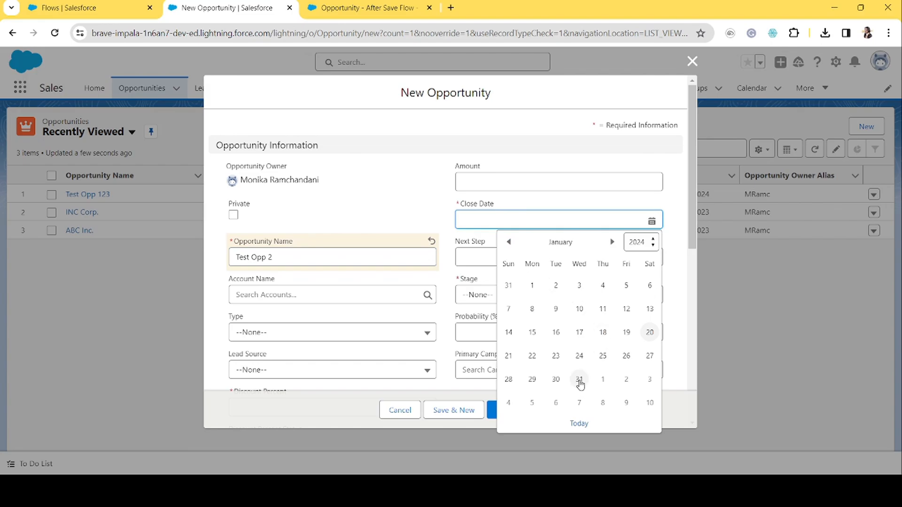
pyautogui.click(580, 380)
pyautogui.click(505, 297)
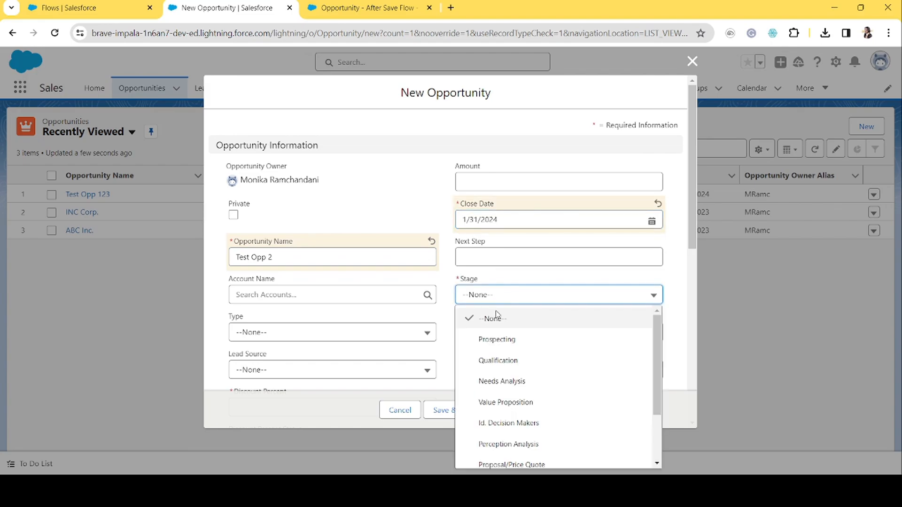
pyautogui.click(503, 342)
# Enter a discount percent of 10 and save the new opportunity.
pyautogui.scroll(-3, 367, 339)
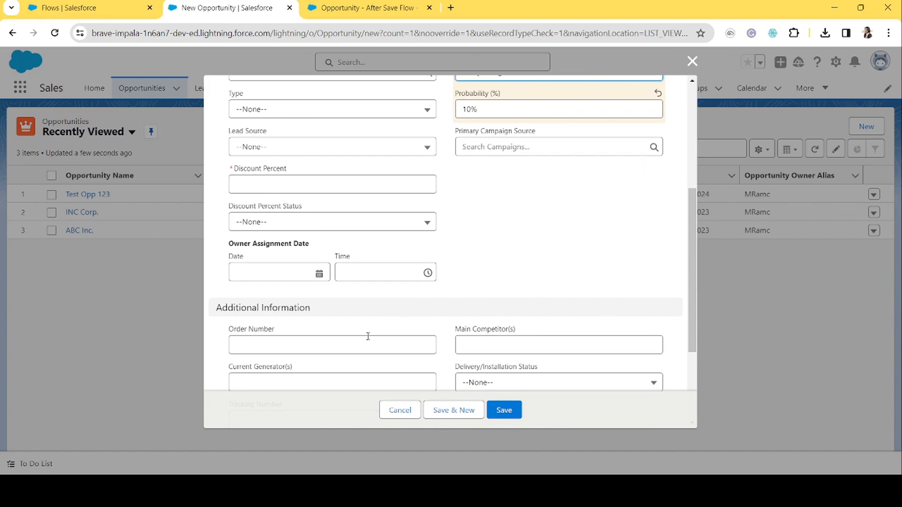
pyautogui.click(278, 182)
pyautogui.write('10')
pyautogui.click(484, 258)
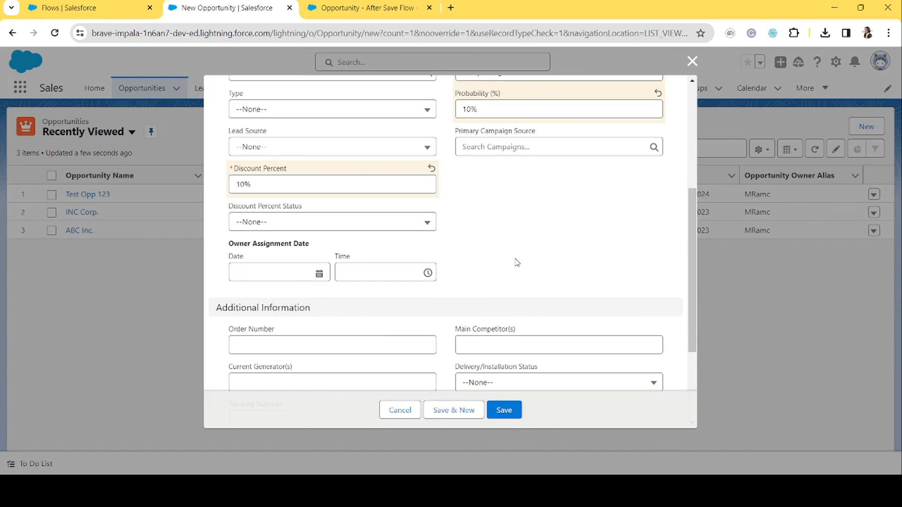
pyautogui.scroll(-3, 555, 278)
pyautogui.click(503, 410)
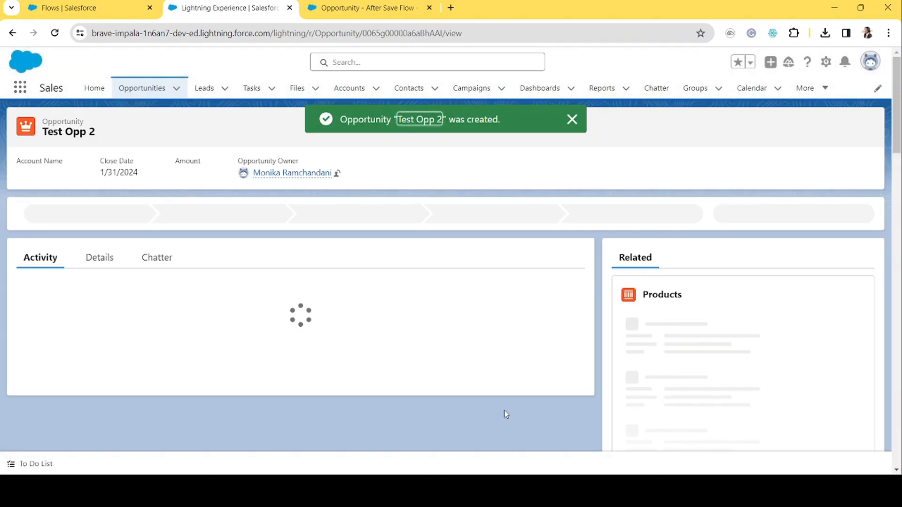
# Open the new opportunity's Chatter feed and check it for the creation post.
pyautogui.click(164, 261)
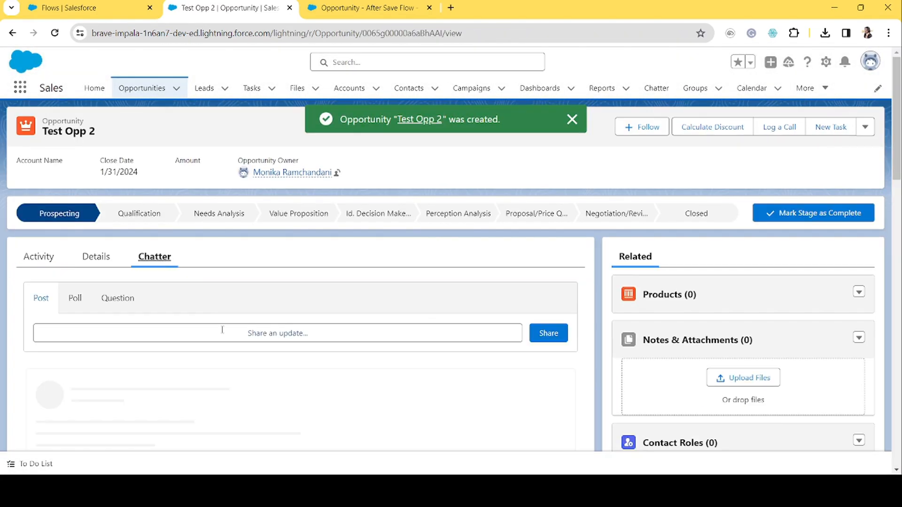
pyautogui.scroll(-4, 221, 329)
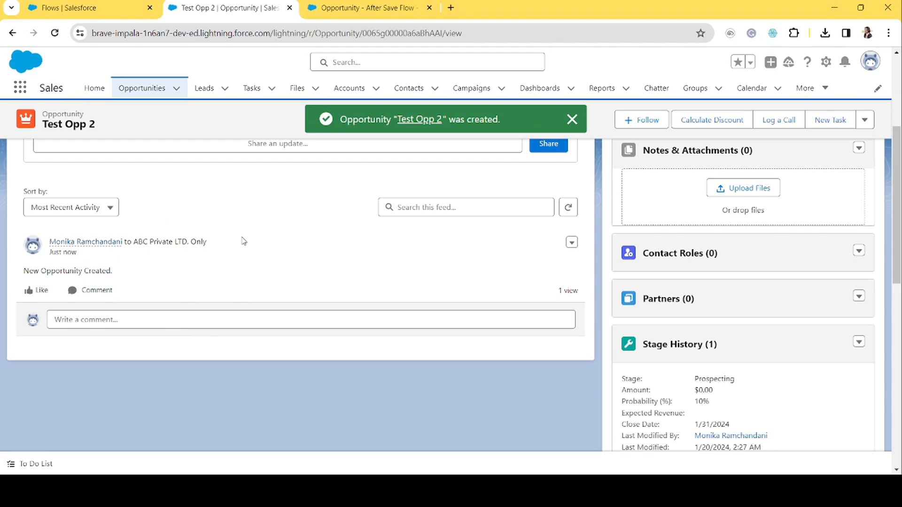
pyautogui.scroll(4, 243, 241)
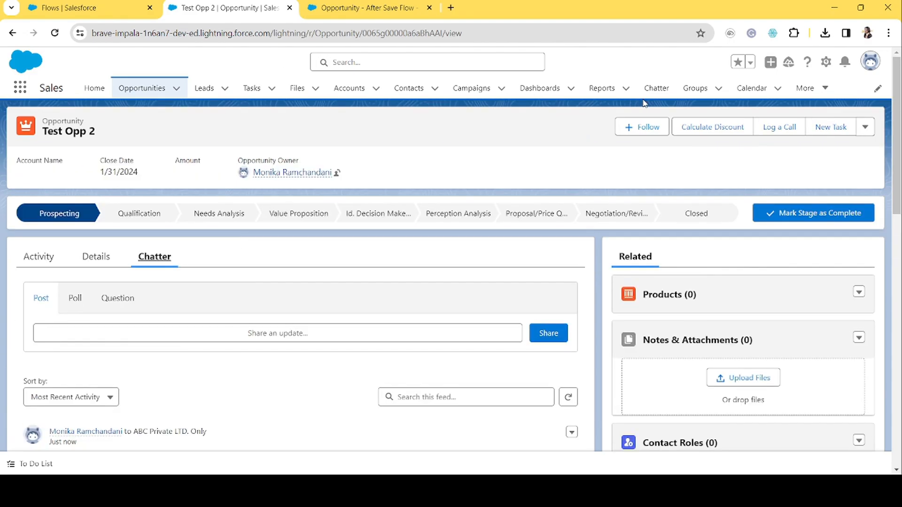
# Open Setup and go to the Time-Based Workflow monitoring page through Quick Find.
pyautogui.click(826, 69)
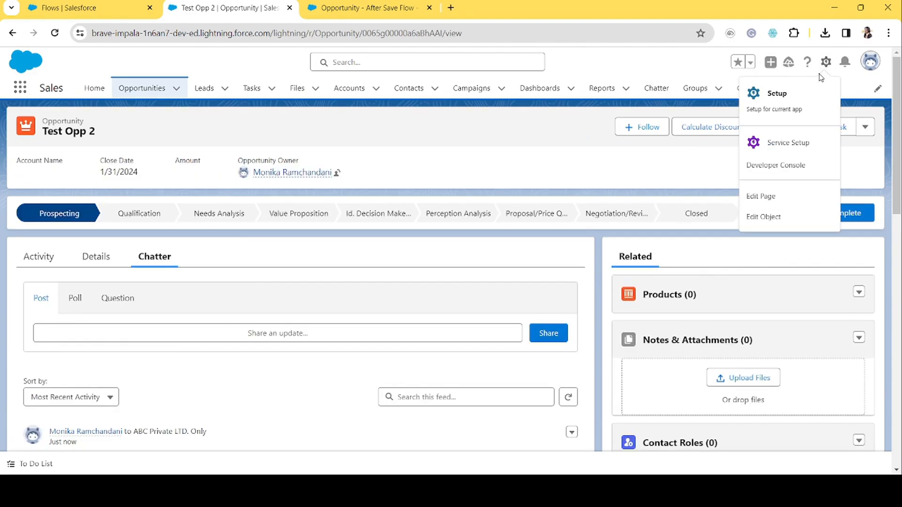
pyautogui.click(799, 107)
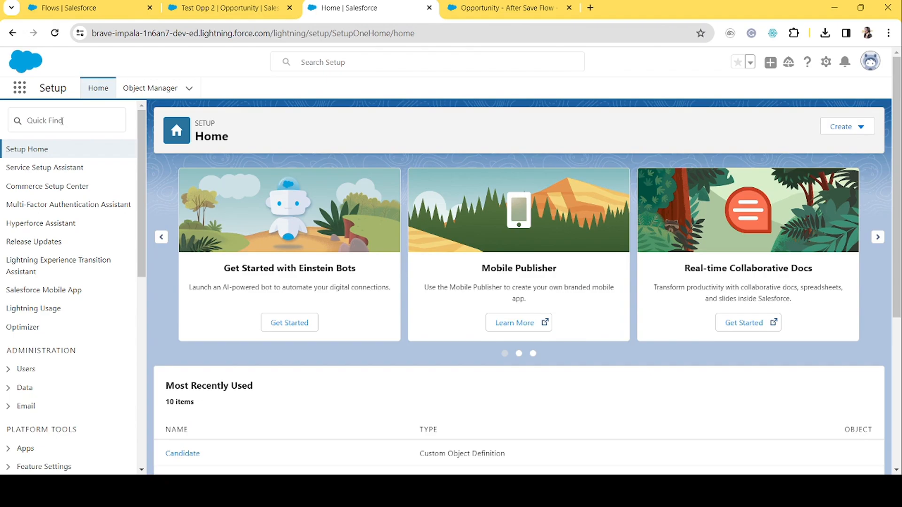
pyautogui.click(62, 121)
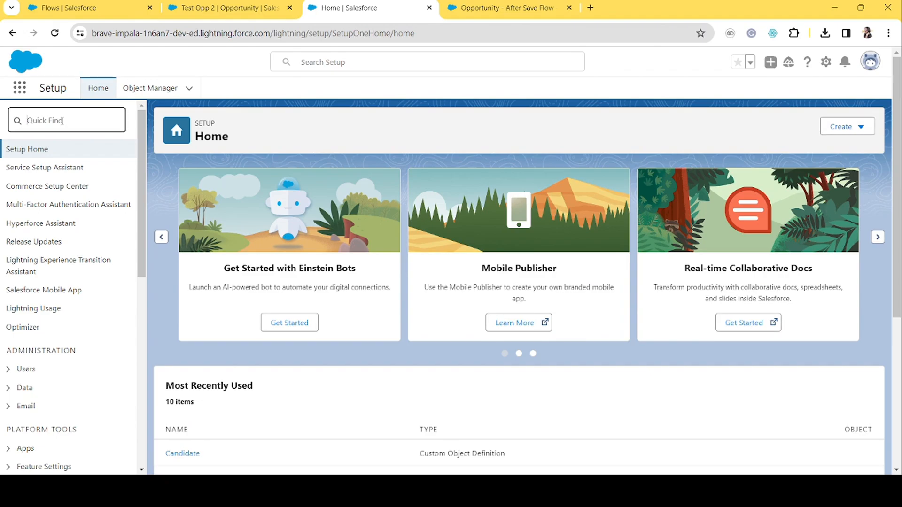
pyautogui.write('time bas')
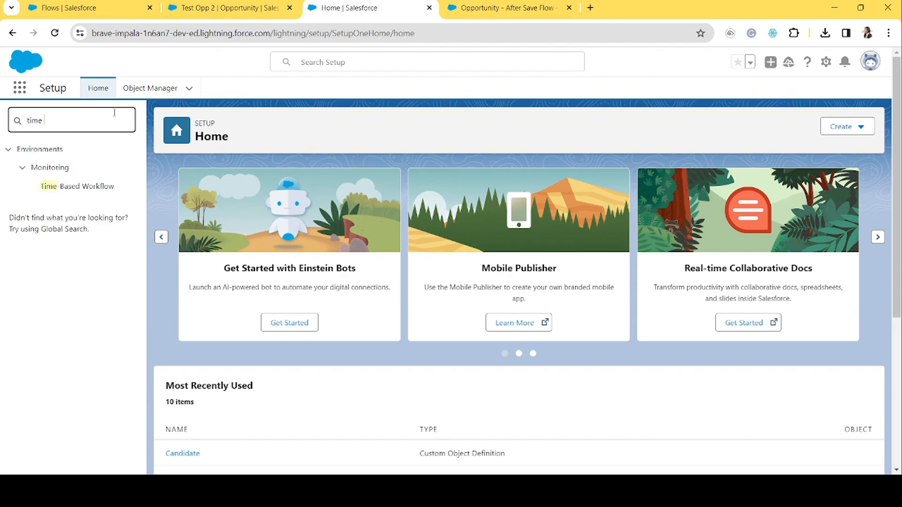
pyautogui.click(91, 188)
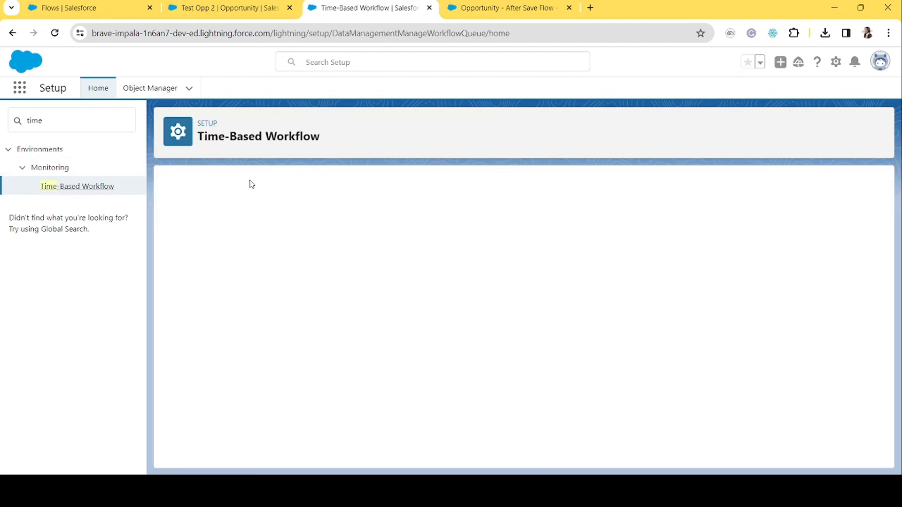
# Filter the time-based queue by Automation Type equals Flow Scheduled Path and run the search.
pyautogui.click(503, 13)
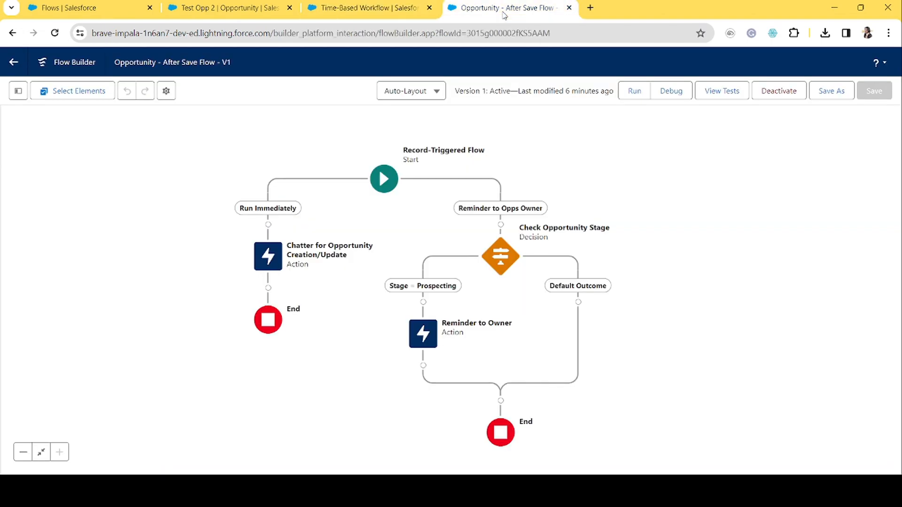
pyautogui.click(347, 3)
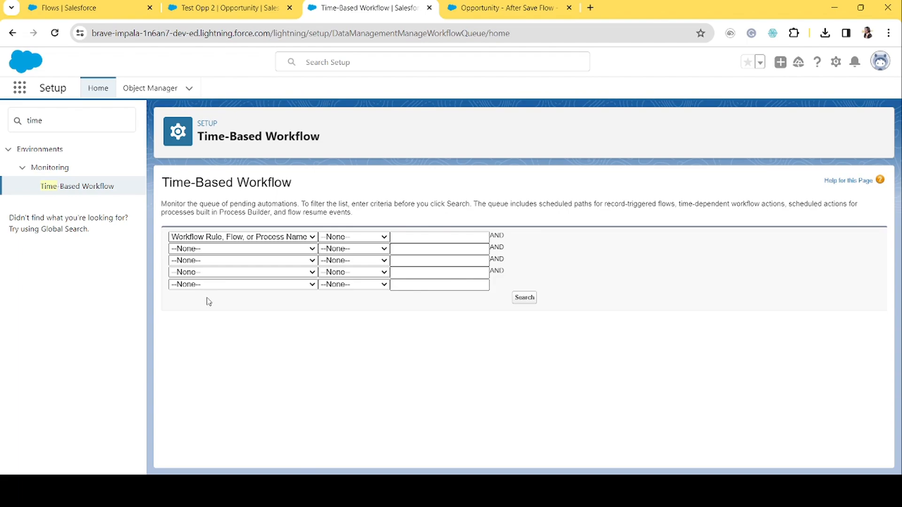
pyautogui.press('Up')
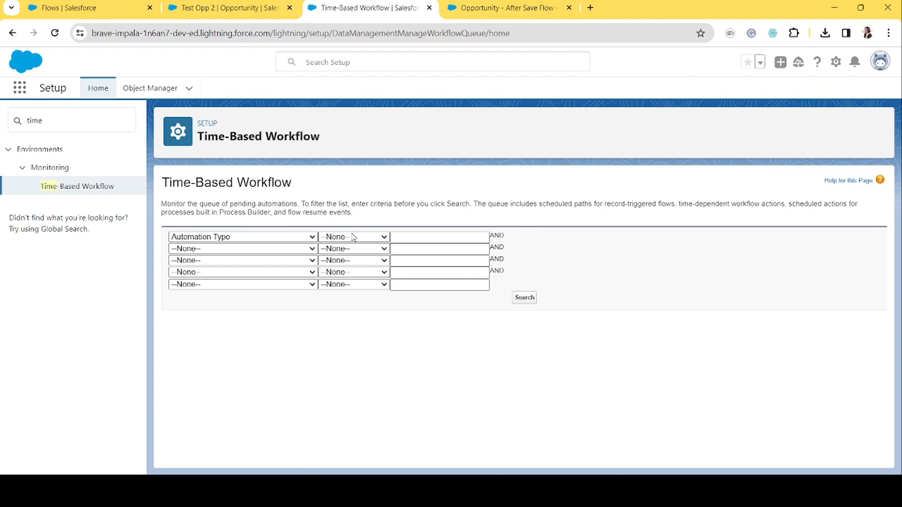
pyautogui.press('Tab')
pyautogui.press('Down')
pyautogui.click(421, 237)
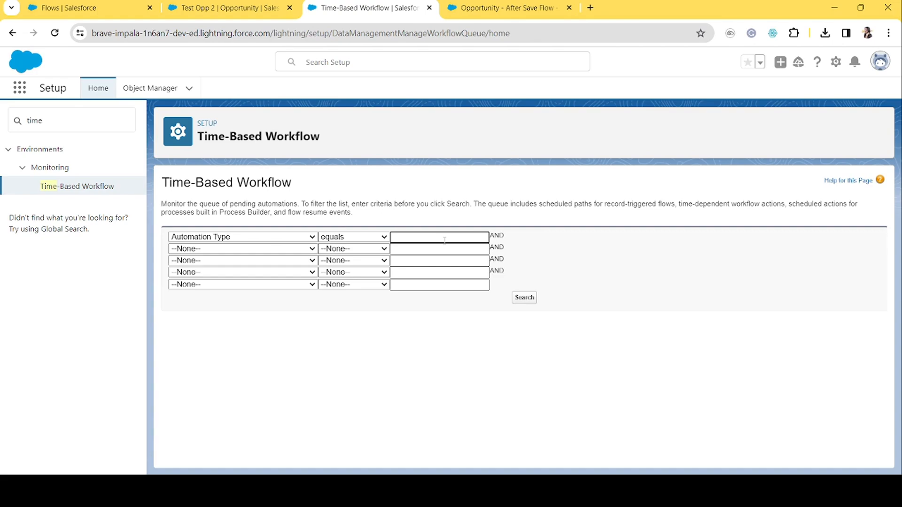
pyautogui.hotkey('alt', 'Tab')
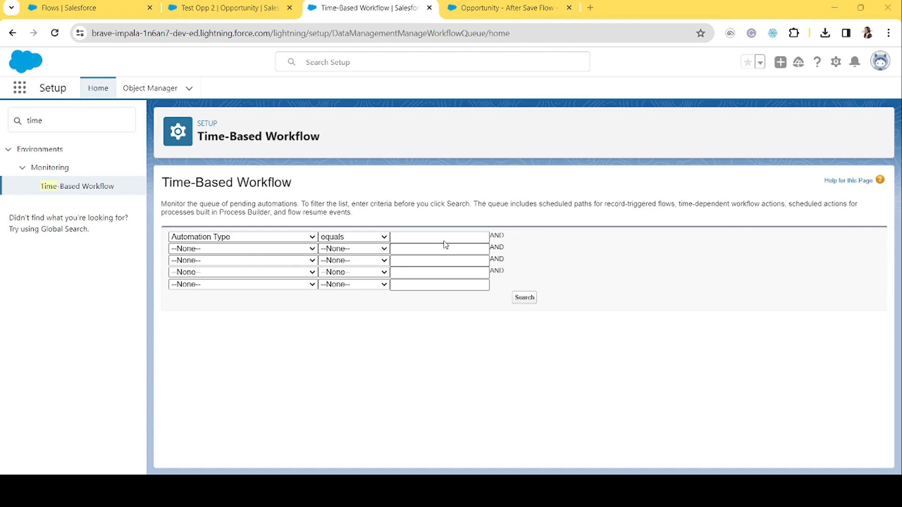
pyautogui.hotkey('alt', 'Tab')
pyautogui.hotkey('alt', 'Tab')
pyautogui.hotkey('alt', 'Tab')
pyautogui.write('Flow S')
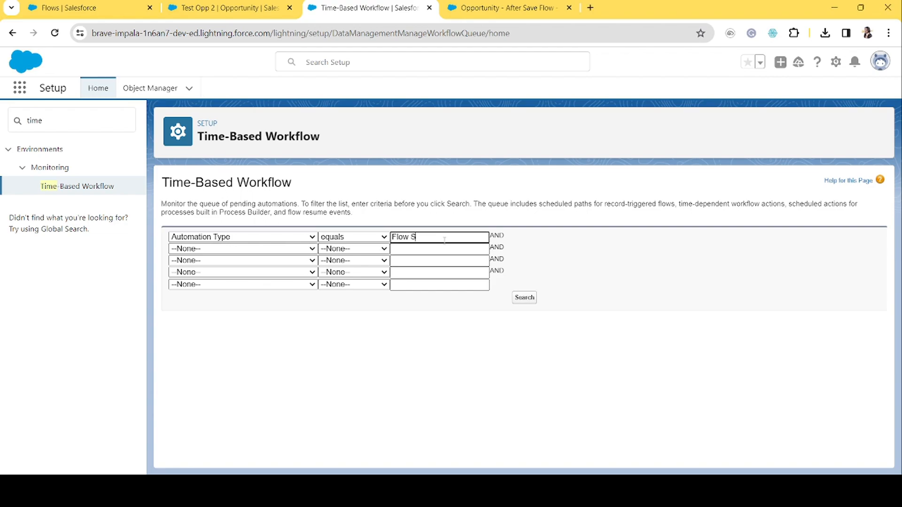
pyautogui.write('cheduled Path')
pyautogui.click(527, 304)
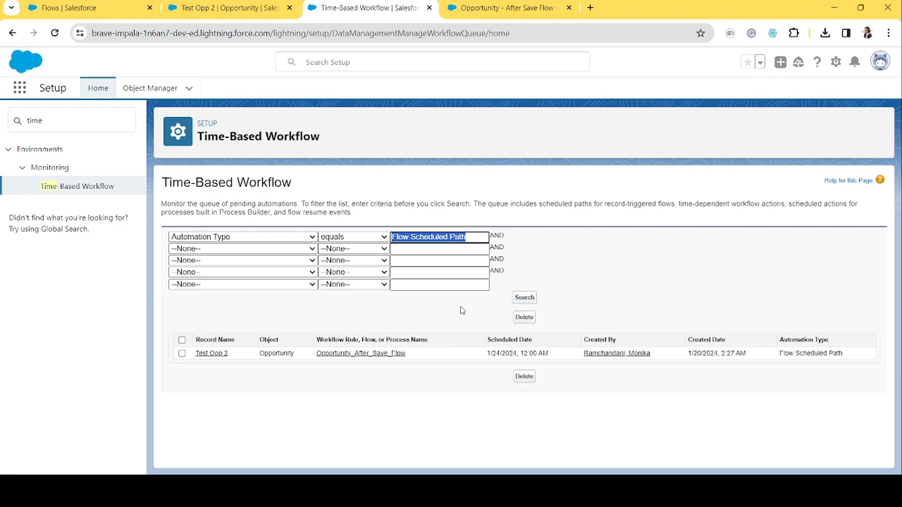
# Examine the queued Test Opp 2 entry's object, flow name, scheduled date and created date.
pyautogui.click(291, 304)
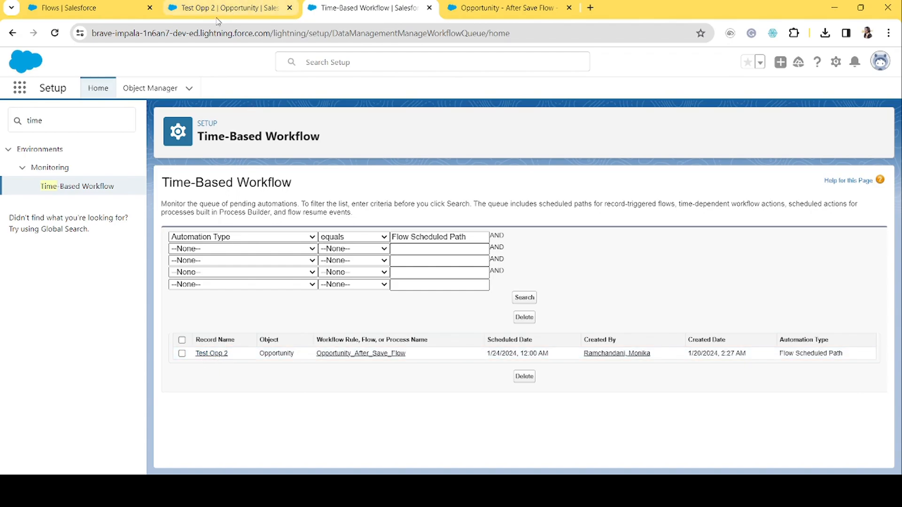
pyautogui.doubleClick(280, 353)
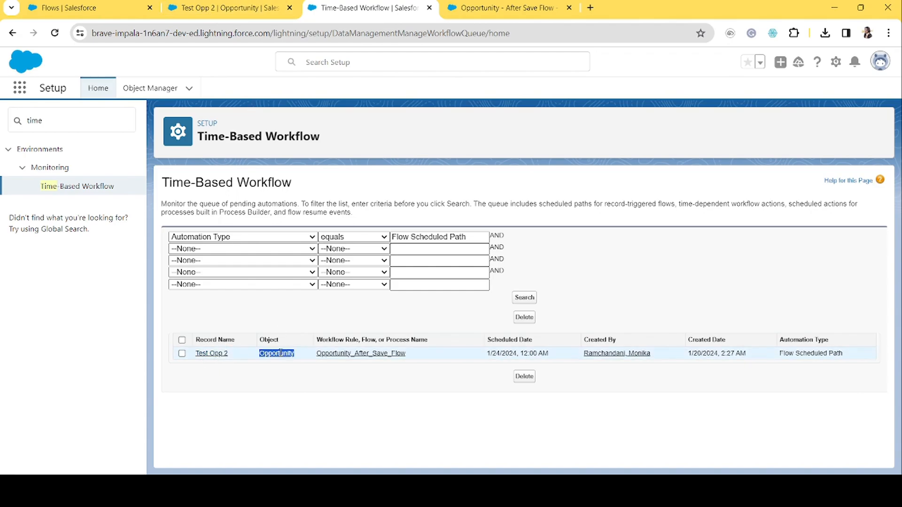
pyautogui.moveTo(428, 353); pyautogui.dragTo(322, 356)
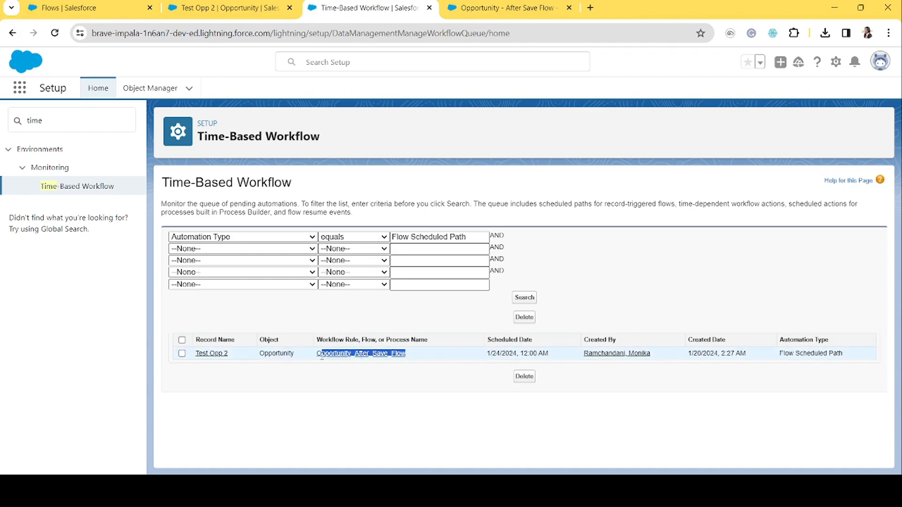
pyautogui.click(417, 386)
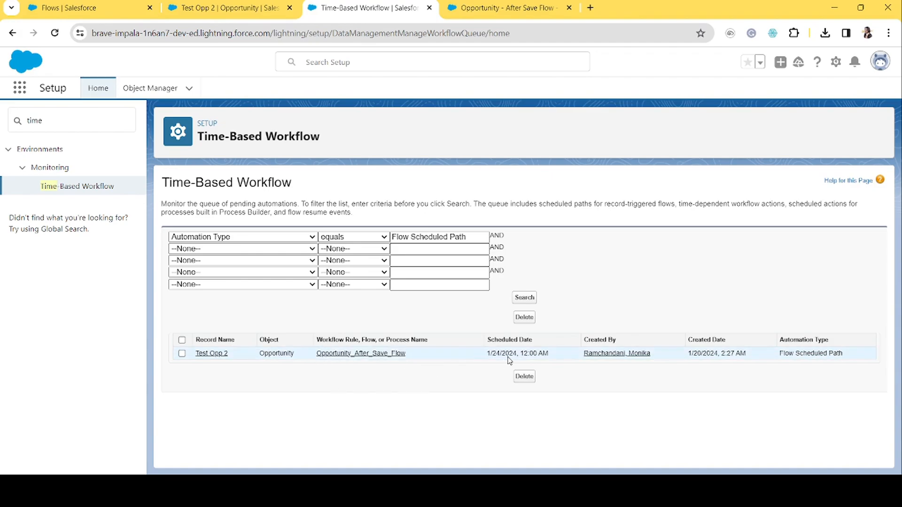
pyautogui.moveTo(558, 355); pyautogui.dragTo(485, 358)
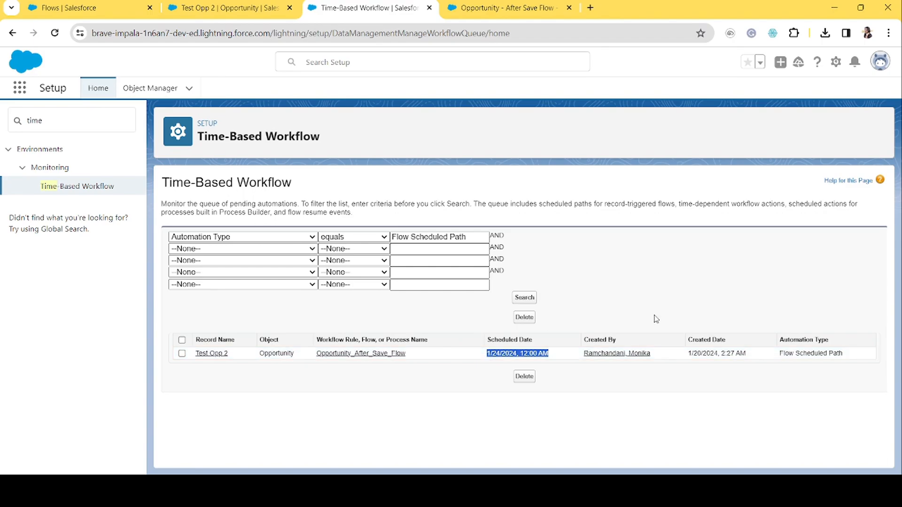
pyautogui.moveTo(751, 354); pyautogui.dragTo(689, 357)
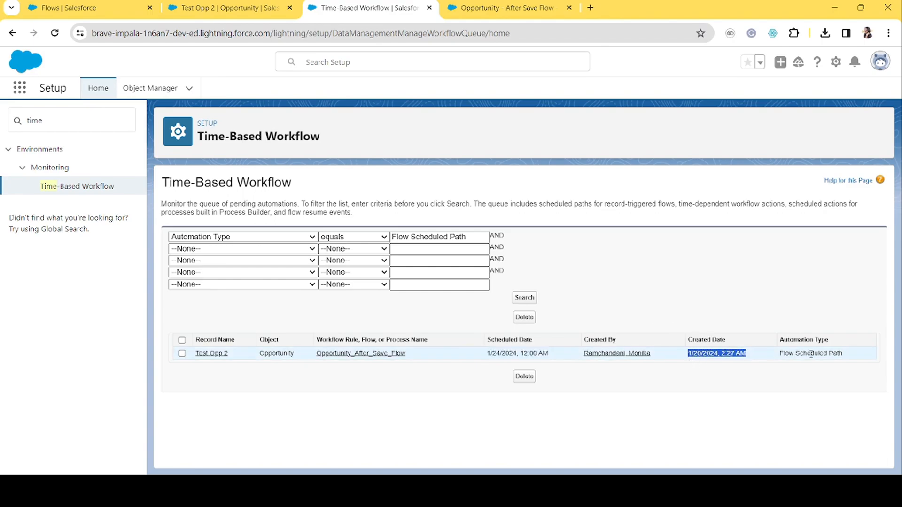
pyautogui.moveTo(850, 356); pyautogui.dragTo(779, 364)
pyautogui.click(699, 392)
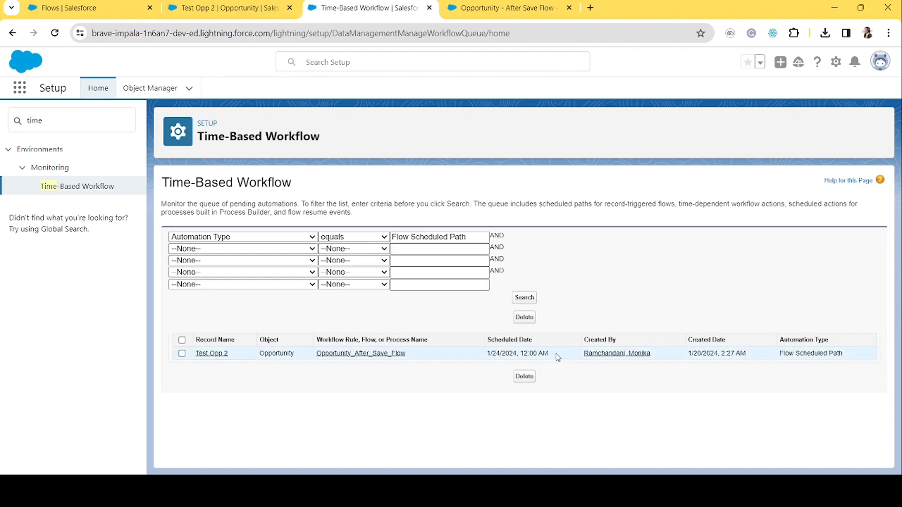
pyautogui.moveTo(556, 357); pyautogui.dragTo(487, 357)
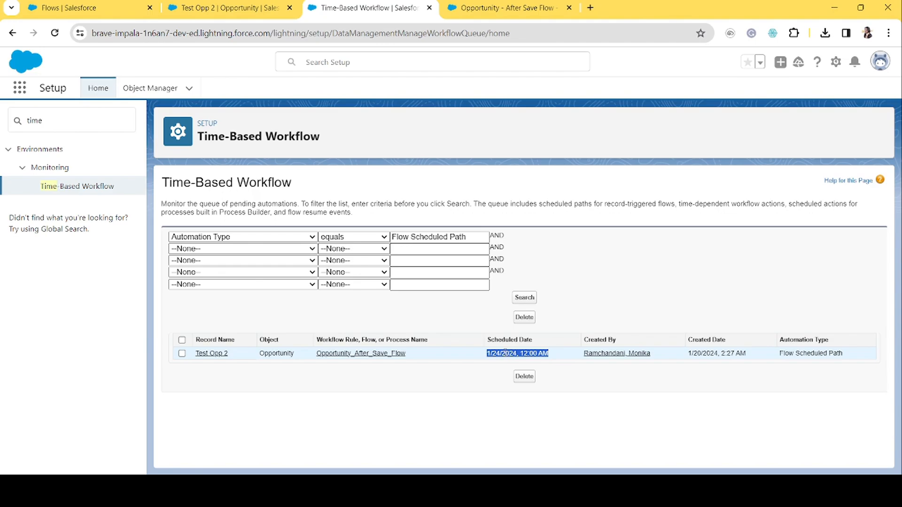
pyautogui.moveTo(557, 357); pyautogui.dragTo(488, 358)
pyautogui.click(556, 363)
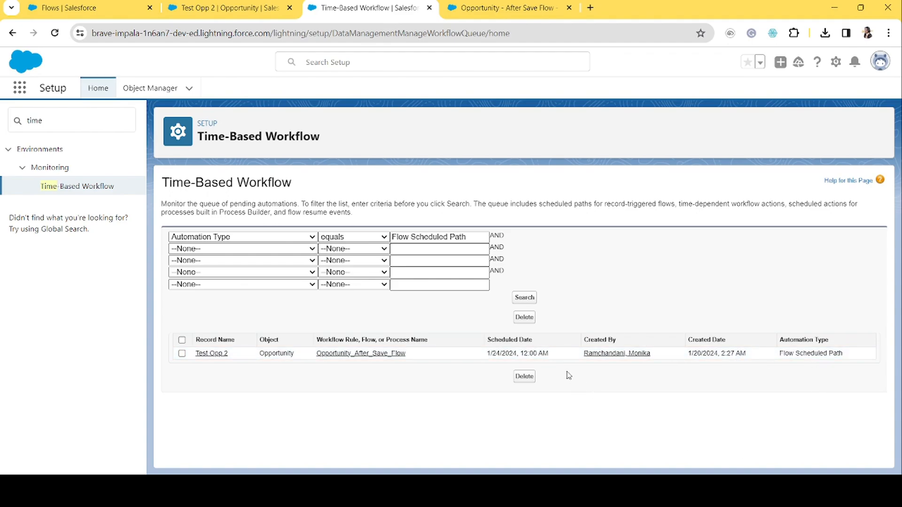
pyautogui.moveTo(550, 354); pyautogui.dragTo(484, 359)
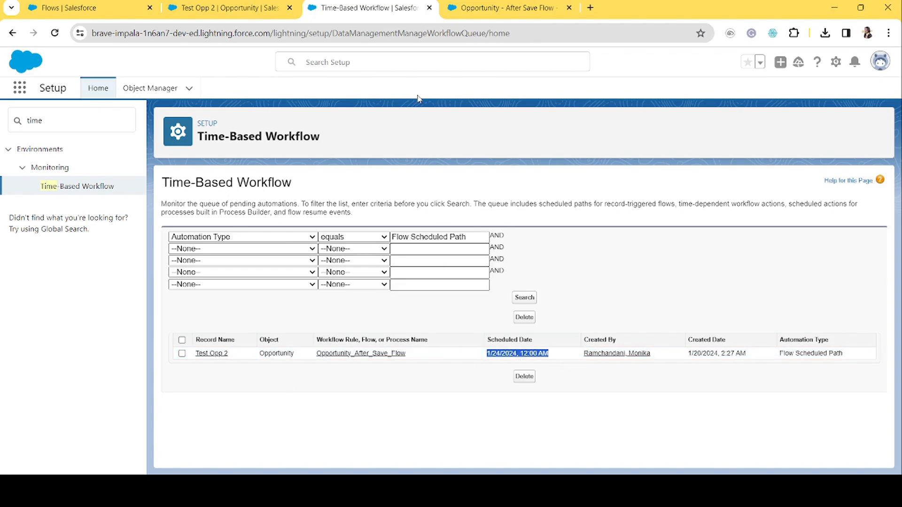
# Compare the queued entry's scheduled date with the flow's scheduled path in Flow Builder.
pyautogui.click(496, 7)
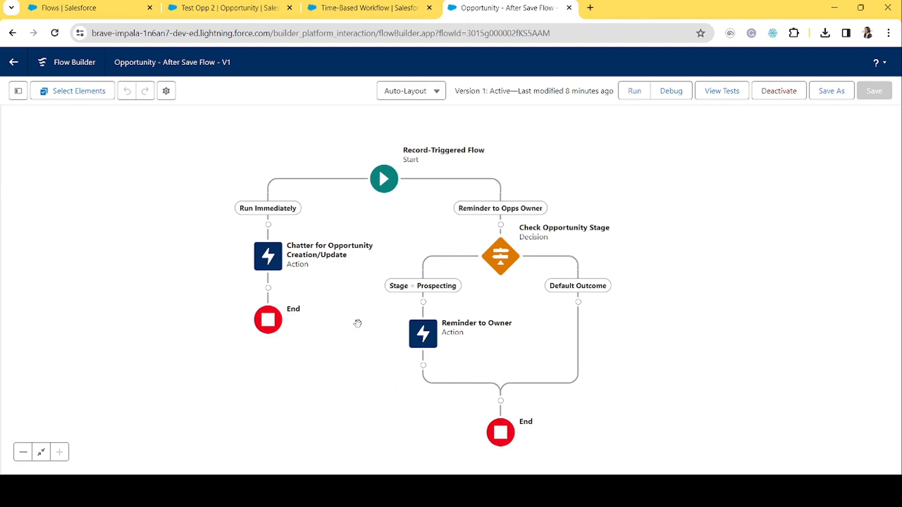
pyautogui.click(371, 8)
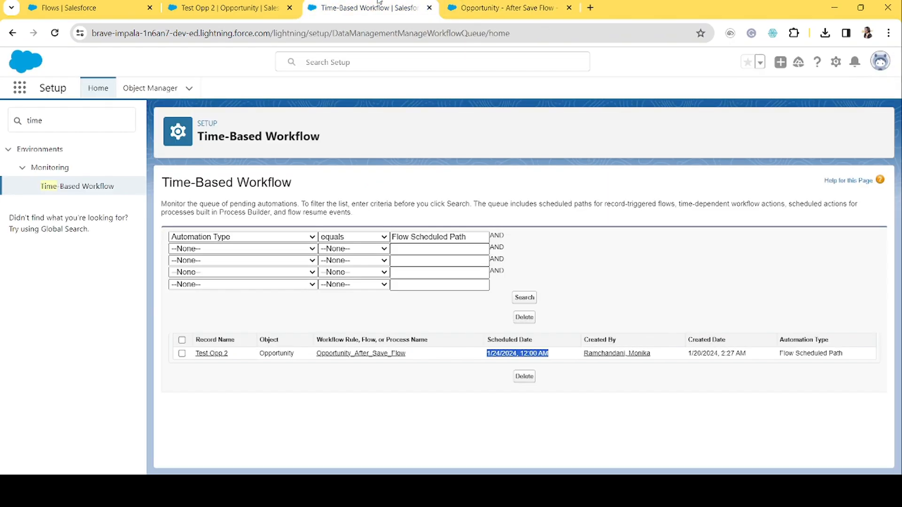
pyautogui.click(627, 379)
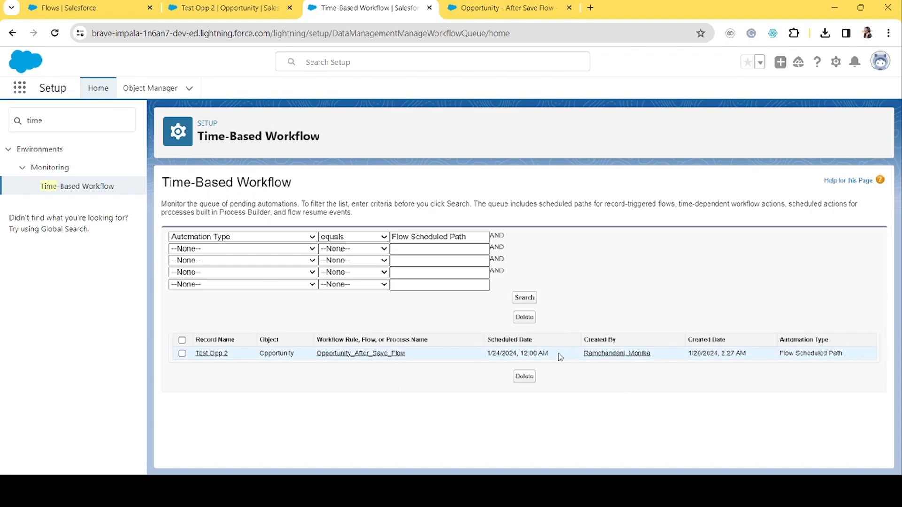
pyautogui.moveTo(560, 355); pyautogui.dragTo(488, 356)
pyautogui.click(489, 356)
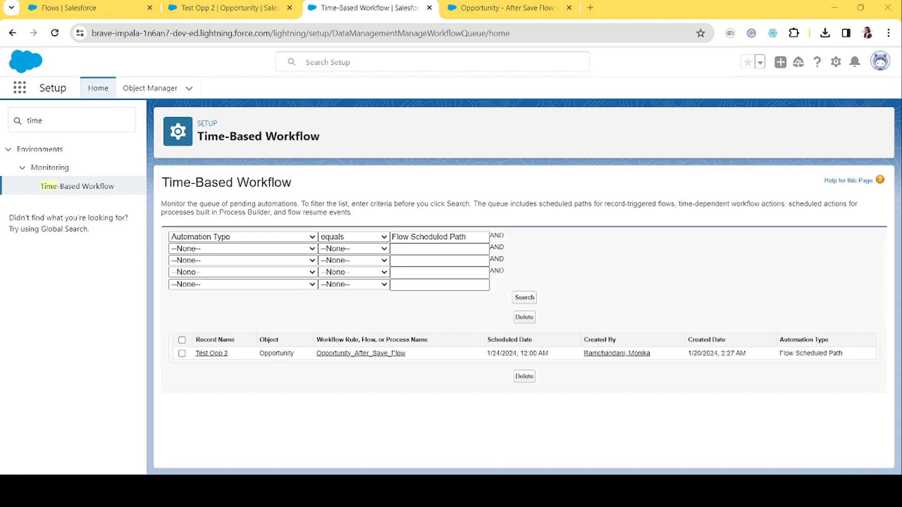
pyautogui.click(523, 6)
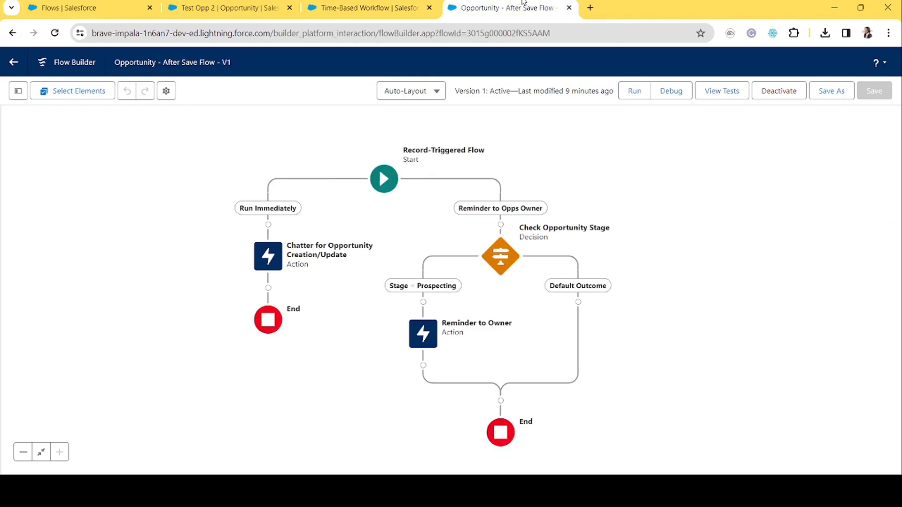